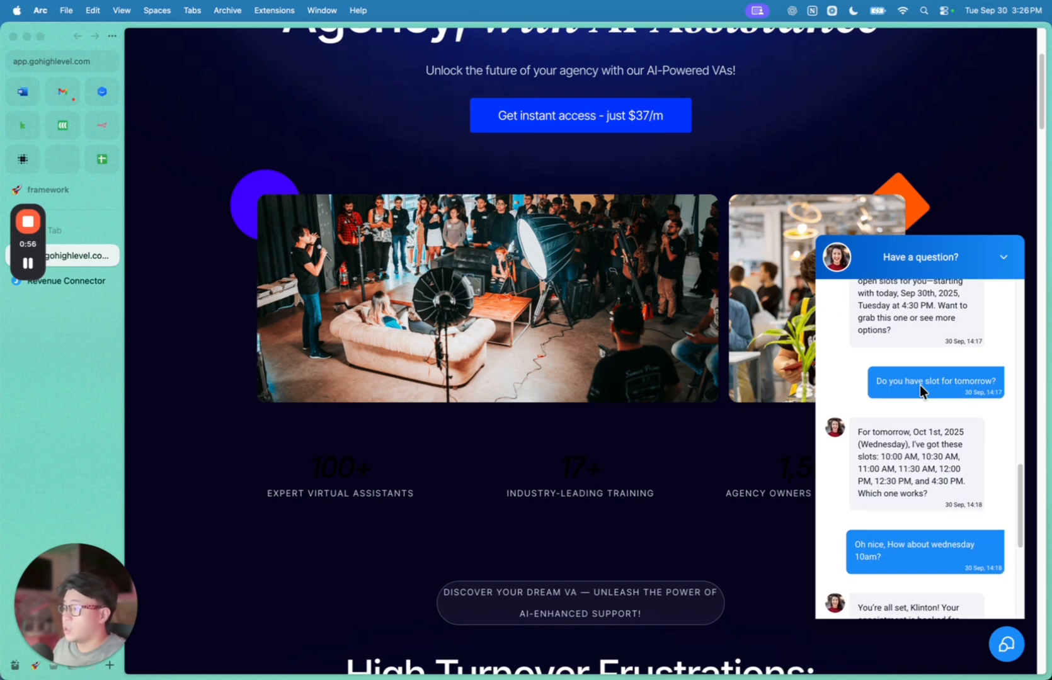
- Review the website chat widget conversation from the greeting through the bot's requests for the visitor's name and email
{"action": "scroll", "coordinate": [919, 385], "scroll_direction": "down", "scroll_amount": 1}
{"action": "scroll", "coordinate": [919, 387], "scroll_direction": "down", "scroll_amount": 1}
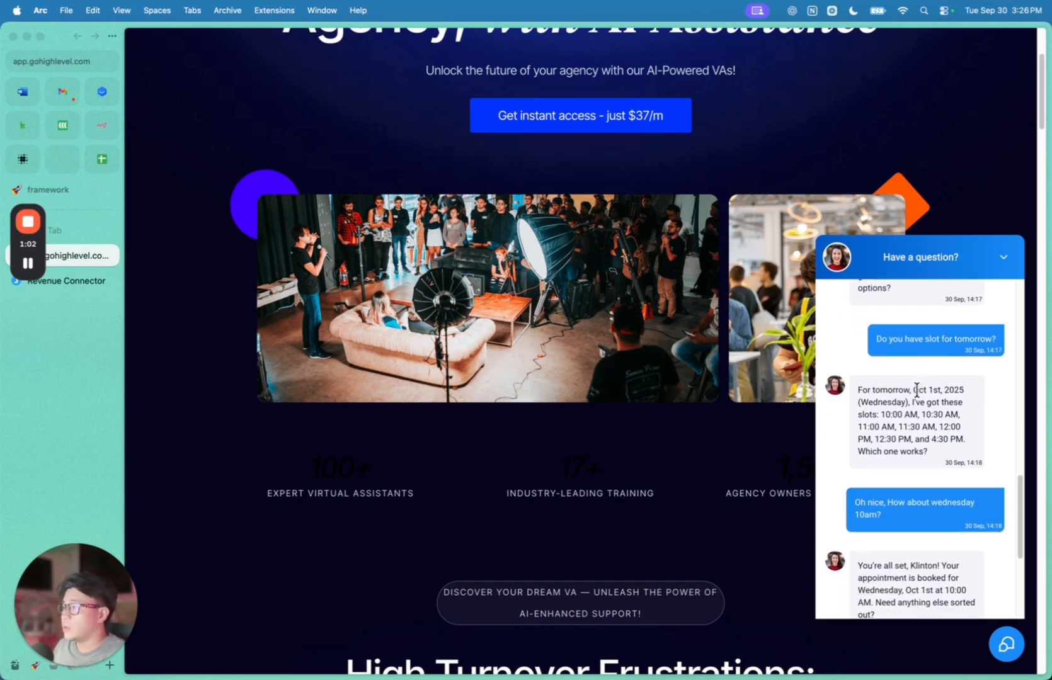
{"action": "scroll", "coordinate": [916, 404], "scroll_direction": "up", "scroll_amount": 10}
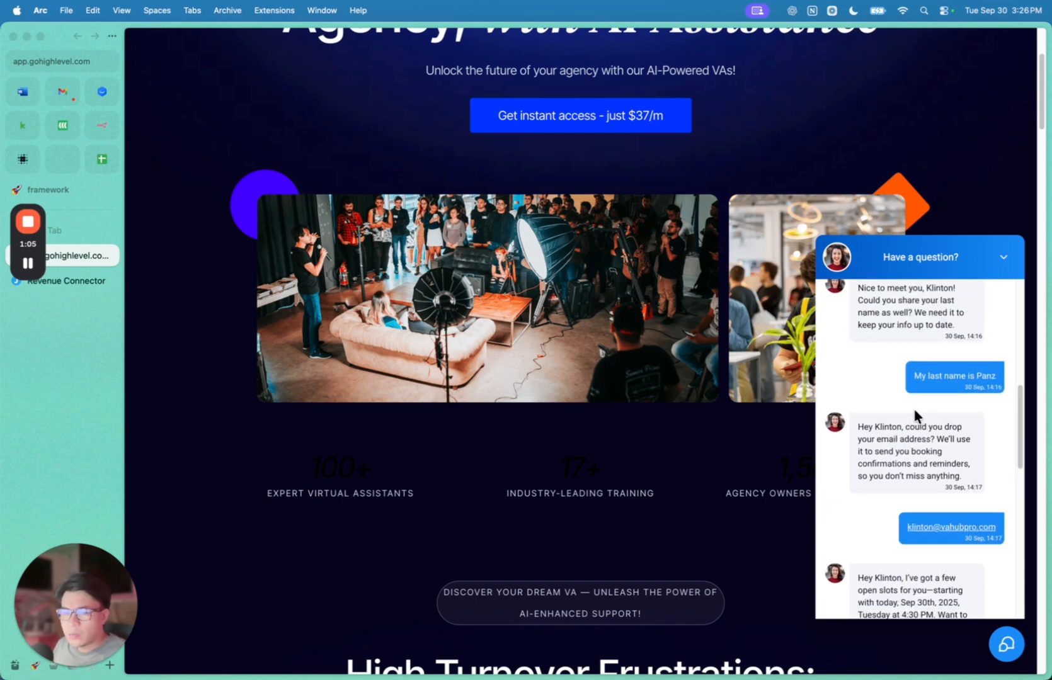
{"action": "scroll", "coordinate": [893, 364], "scroll_direction": "up", "scroll_amount": 4}
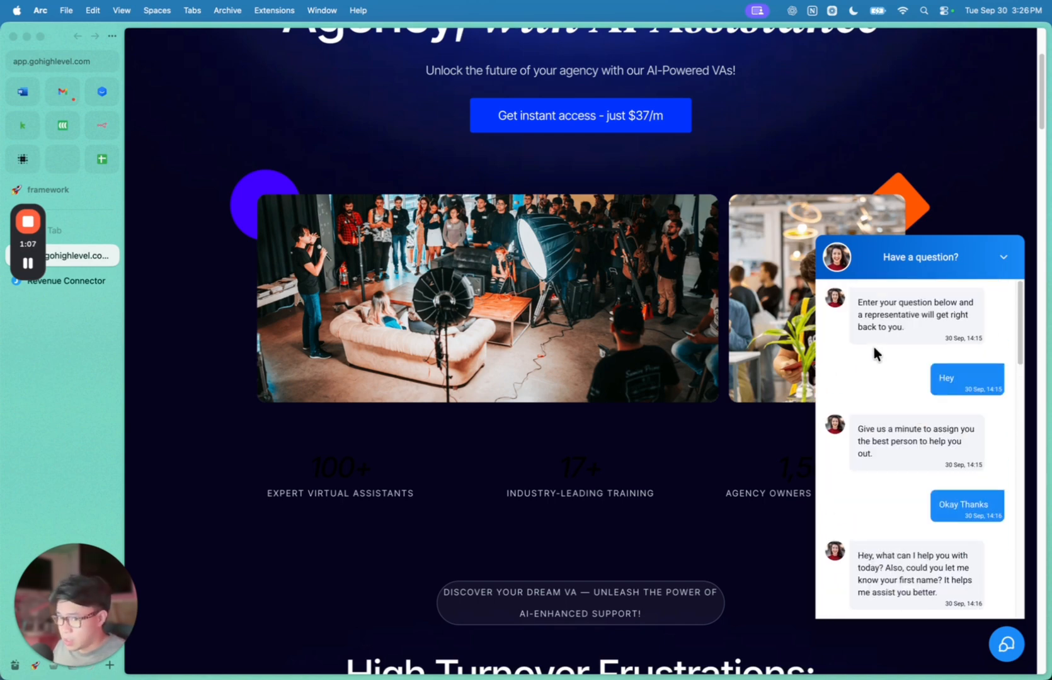
{"action": "scroll", "coordinate": [910, 394], "scroll_direction": "down", "scroll_amount": 2}
{"action": "scroll", "coordinate": [919, 361], "scroll_direction": "down", "scroll_amount": 6}
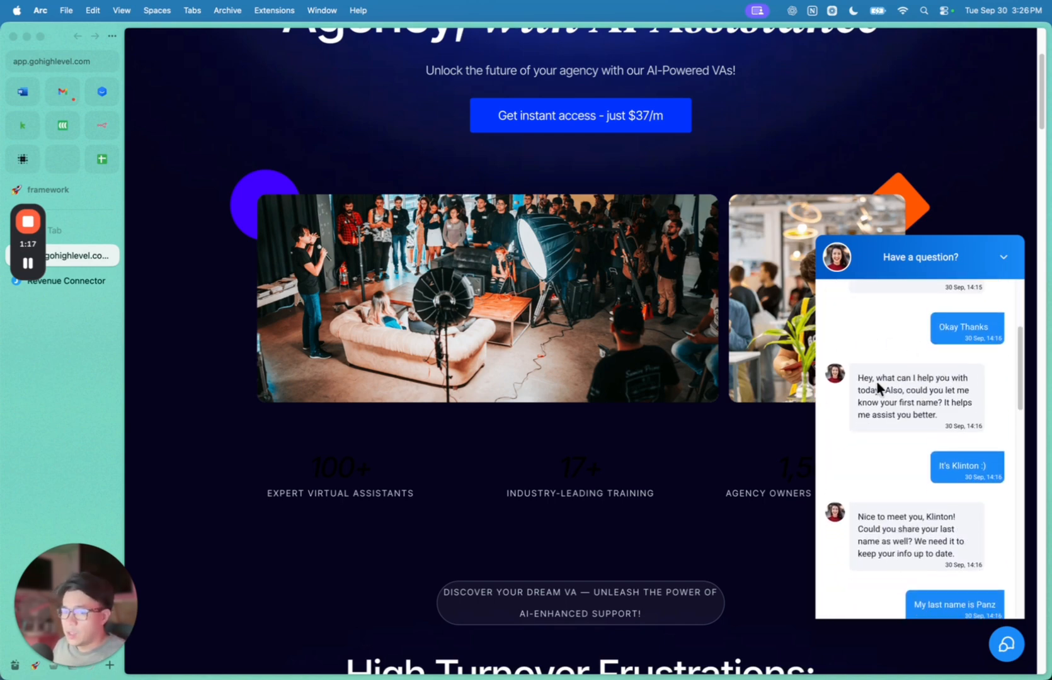
{"action": "scroll", "coordinate": [915, 377], "scroll_direction": "down", "scroll_amount": 3}
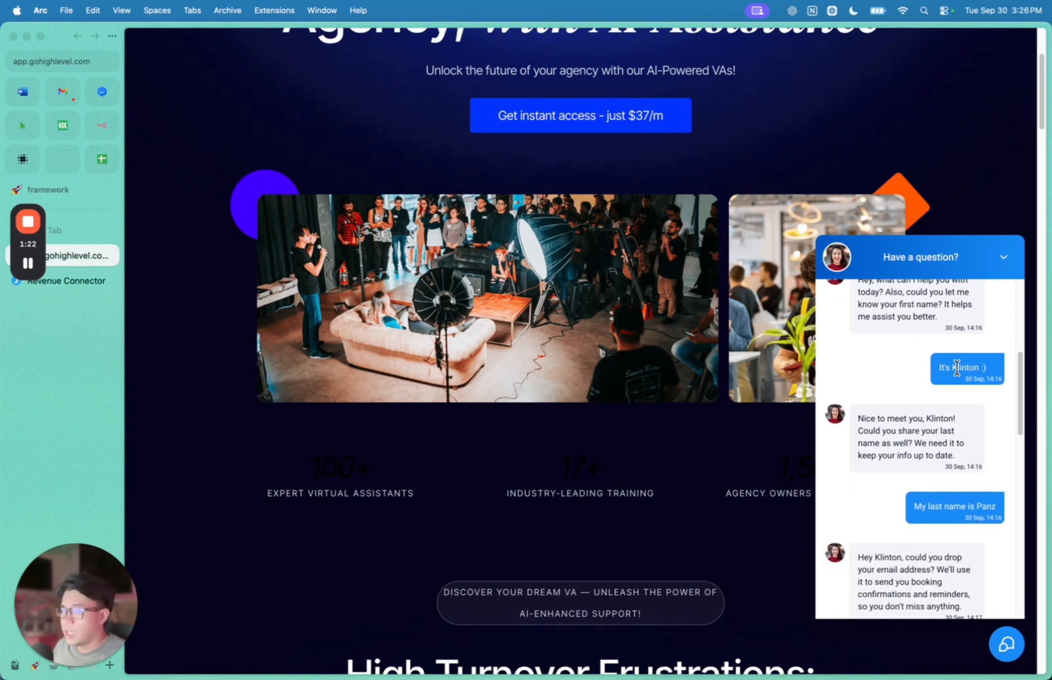
{"action": "scroll", "coordinate": [957, 369], "scroll_direction": "down", "scroll_amount": 5}
{"action": "scroll", "coordinate": [900, 378], "scroll_direction": "up", "scroll_amount": 2}
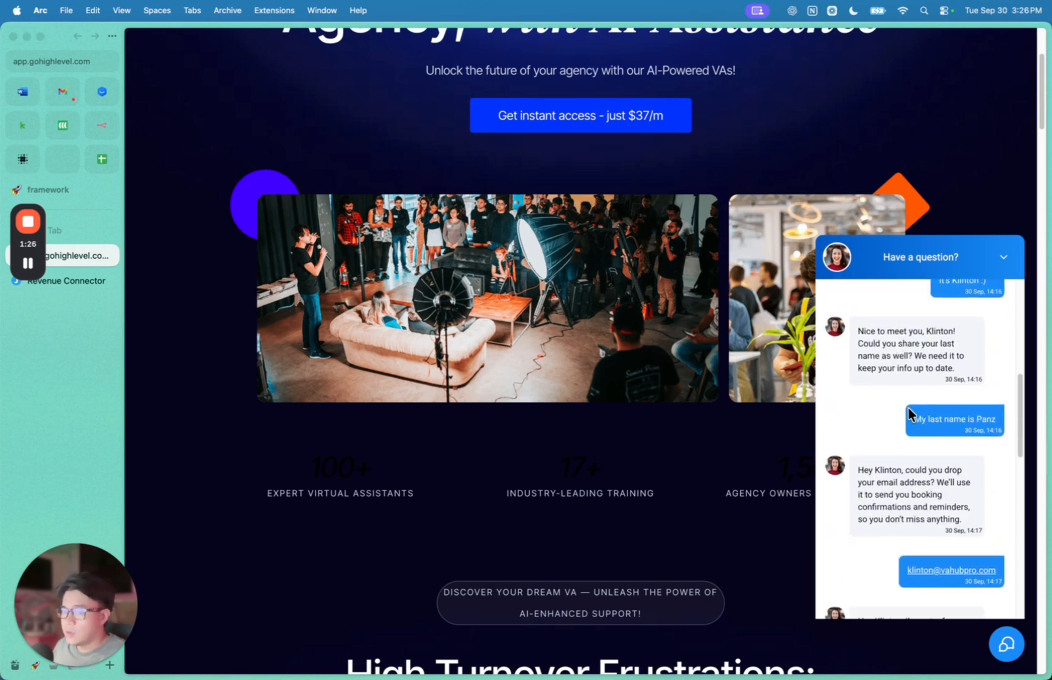
{"action": "scroll", "coordinate": [899, 395], "scroll_direction": "down", "scroll_amount": 1}
{"action": "scroll", "coordinate": [876, 372], "scroll_direction": "down", "scroll_amount": 5}
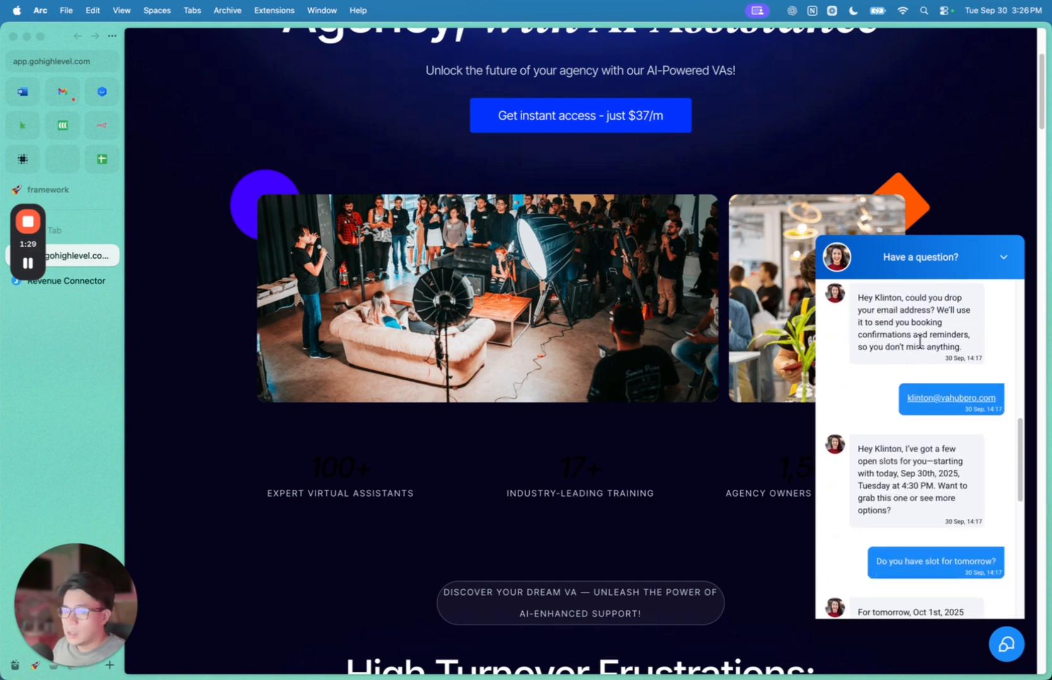
{"action": "scroll", "coordinate": [886, 368], "scroll_direction": "up", "scroll_amount": 1}
{"action": "scroll", "coordinate": [903, 429], "scroll_direction": "down", "scroll_amount": 5}
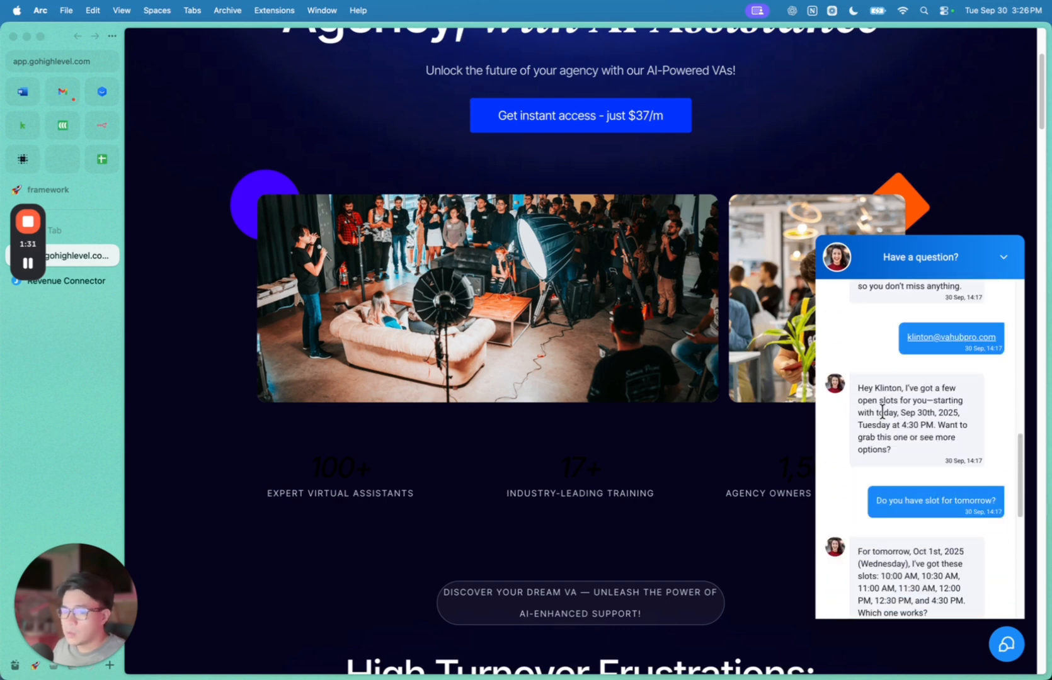
- Examine the bot's appointment slot offers, the visitor's chosen time and the booking reply in the chat conversation
{"action": "left_click_drag", "start_coordinate": [861, 344], "coordinate": [892, 396]}
{"action": "left_click", "coordinate": [904, 397]}
{"action": "scroll", "coordinate": [907, 395], "scroll_direction": "down", "scroll_amount": 1}
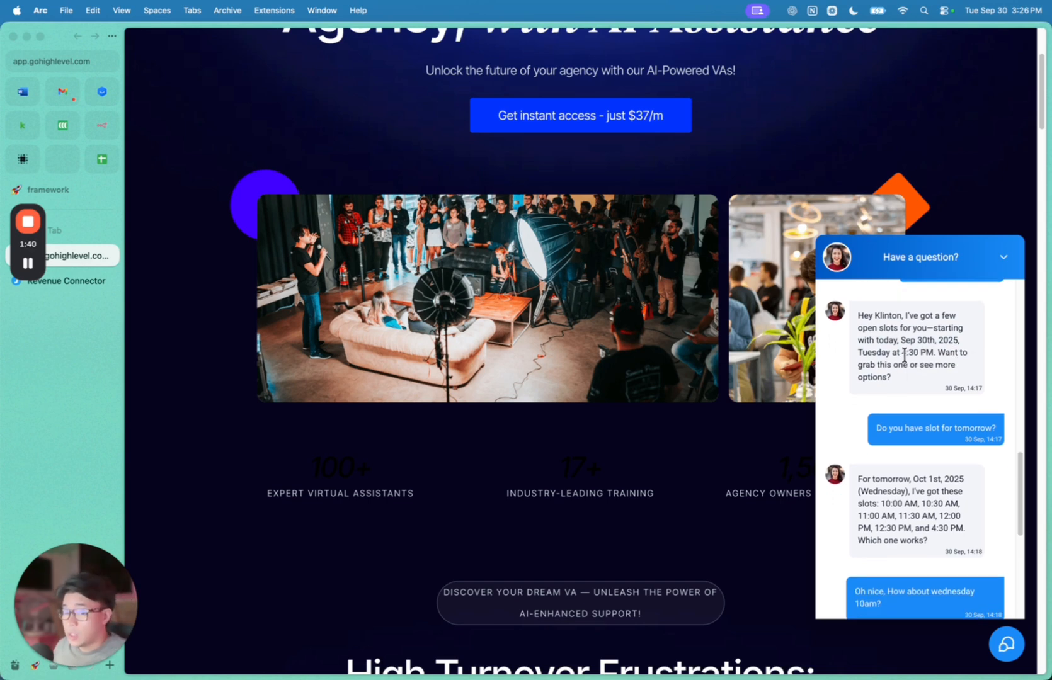
{"action": "scroll", "coordinate": [897, 369], "scroll_direction": "down", "scroll_amount": 1}
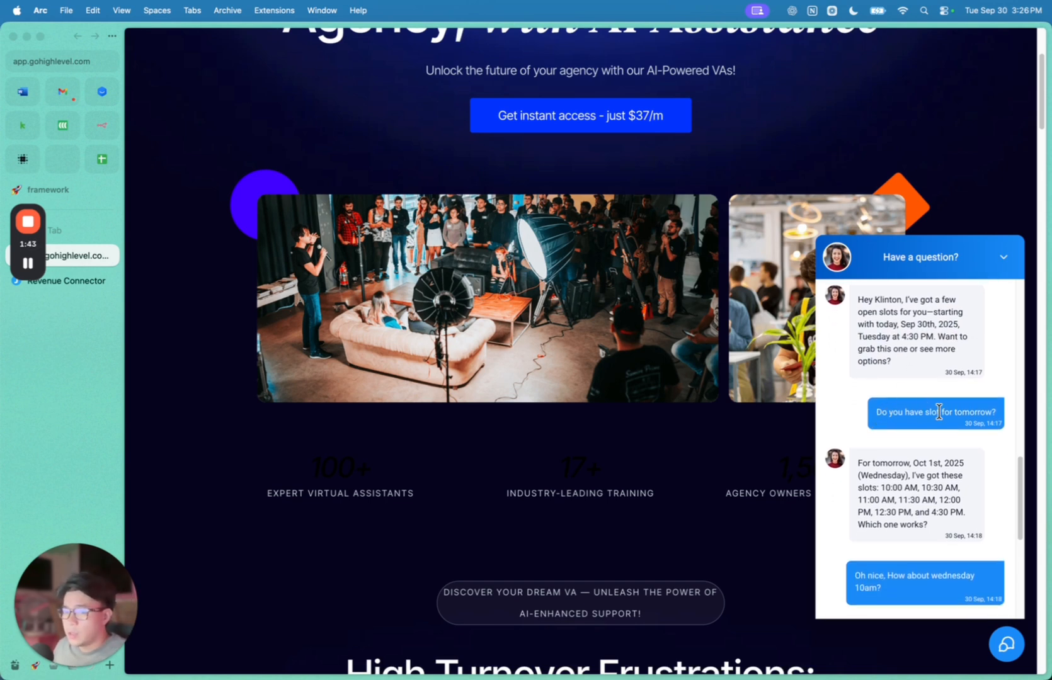
{"action": "scroll", "coordinate": [912, 419], "scroll_direction": "down", "scroll_amount": 2}
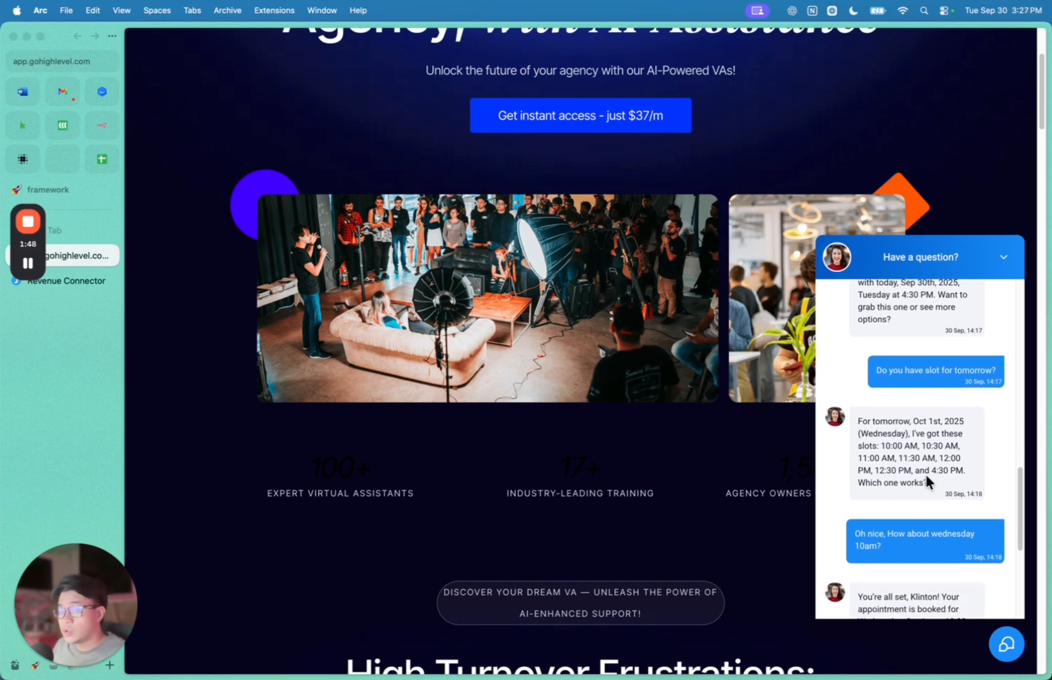
{"action": "scroll", "coordinate": [908, 454], "scroll_direction": "down", "scroll_amount": 5}
{"action": "triple_click", "coordinate": [885, 434]}
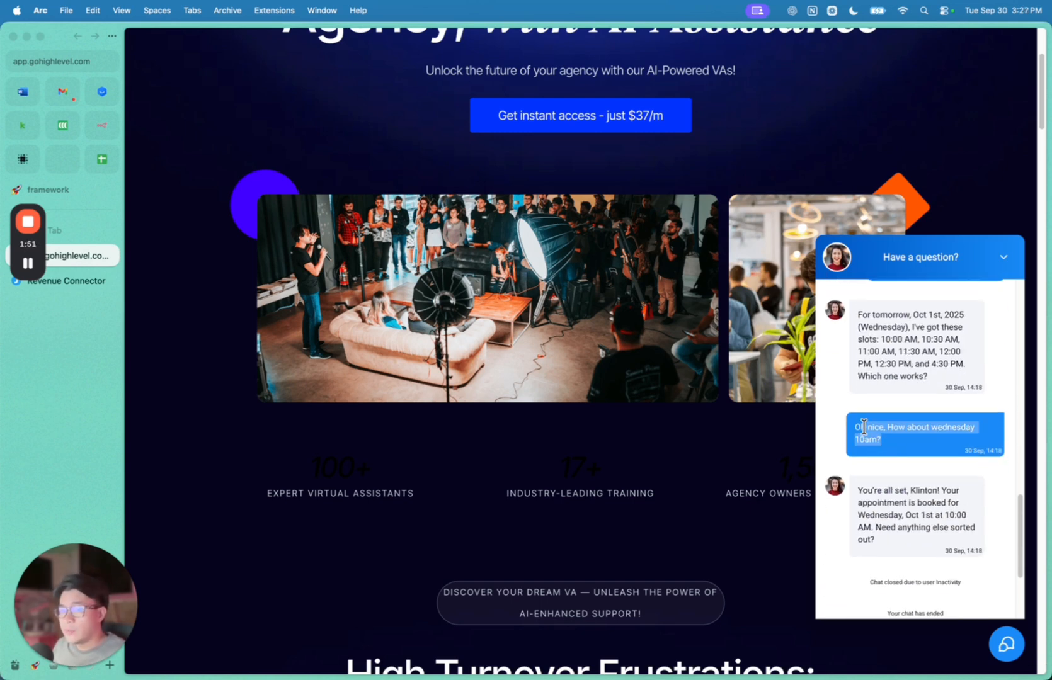
{"action": "left_click", "coordinate": [887, 434]}
{"action": "scroll", "coordinate": [885, 440], "scroll_direction": "down", "scroll_amount": 2}
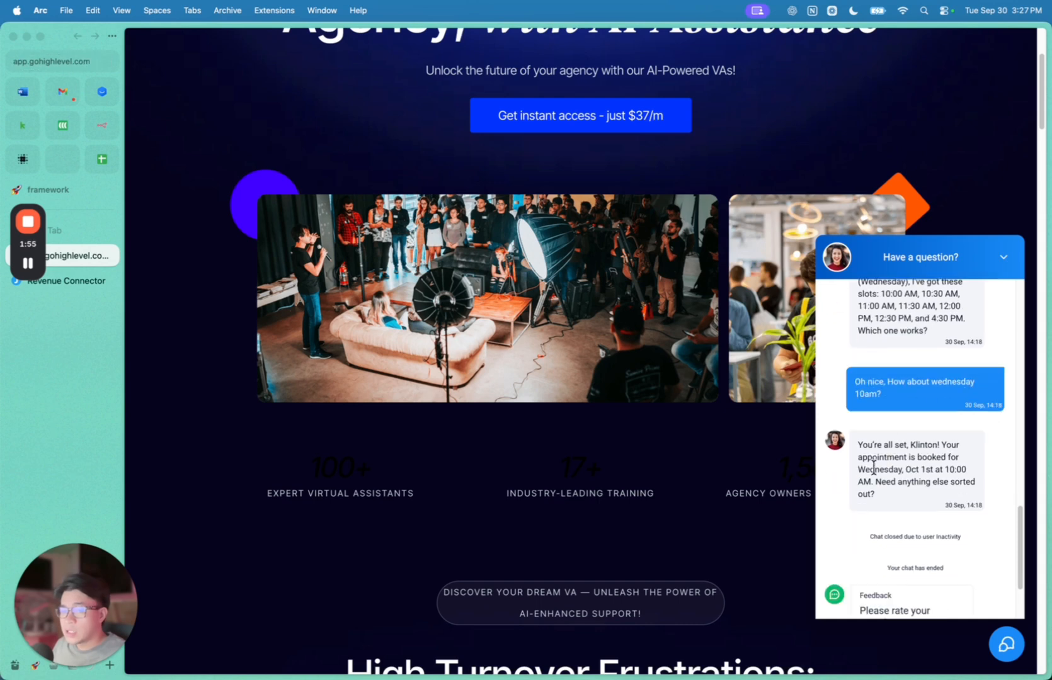
{"action": "scroll", "coordinate": [872, 472], "scroll_direction": "up", "scroll_amount": 1}
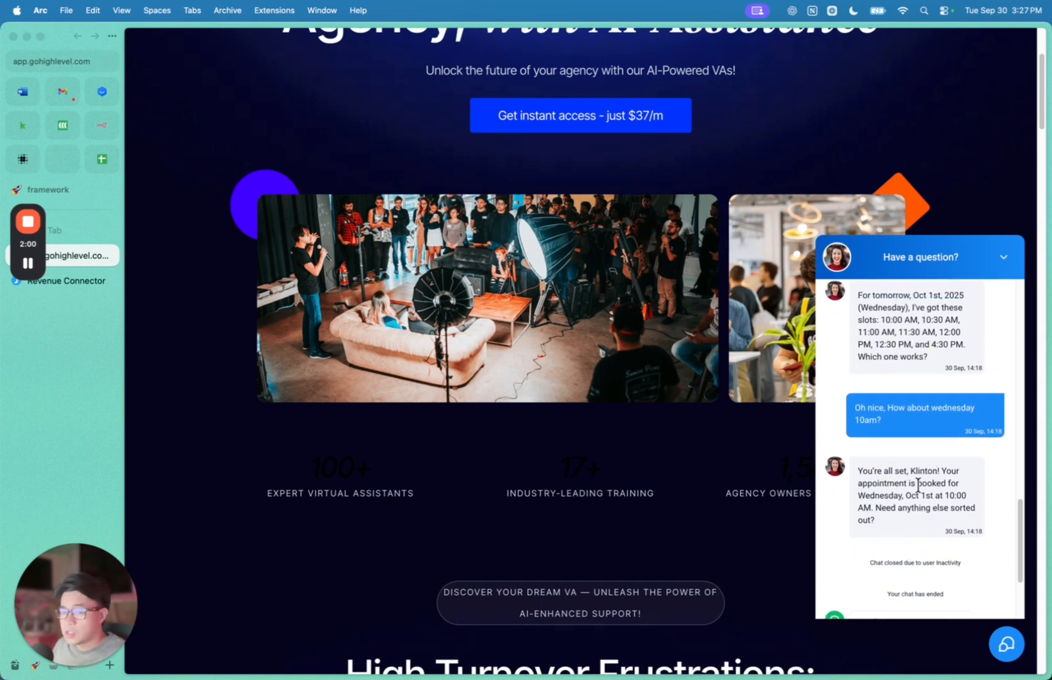
{"action": "scroll", "coordinate": [905, 507], "scroll_direction": "down", "scroll_amount": 1}
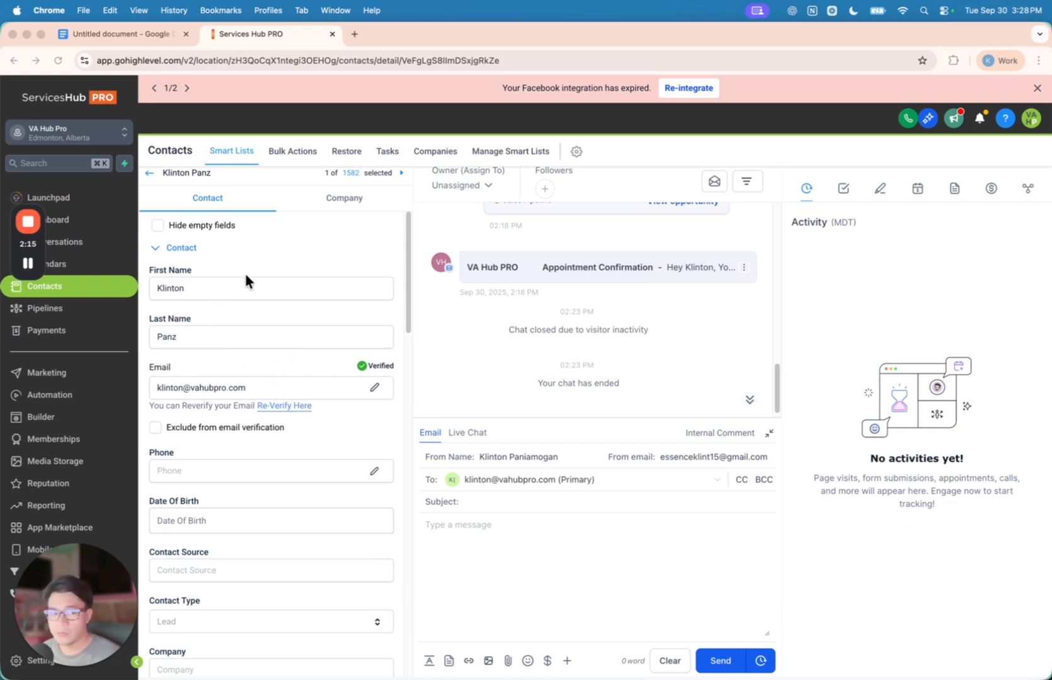
- Check the contact record's name and email fields, and open the contact's appointments to examine the booking
{"action": "scroll", "coordinate": [261, 397], "scroll_direction": "down", "scroll_amount": 3}
{"action": "scroll", "coordinate": [313, 410], "scroll_direction": "up", "scroll_amount": 4}
{"action": "scroll", "coordinate": [269, 358], "scroll_direction": "down", "scroll_amount": 1}
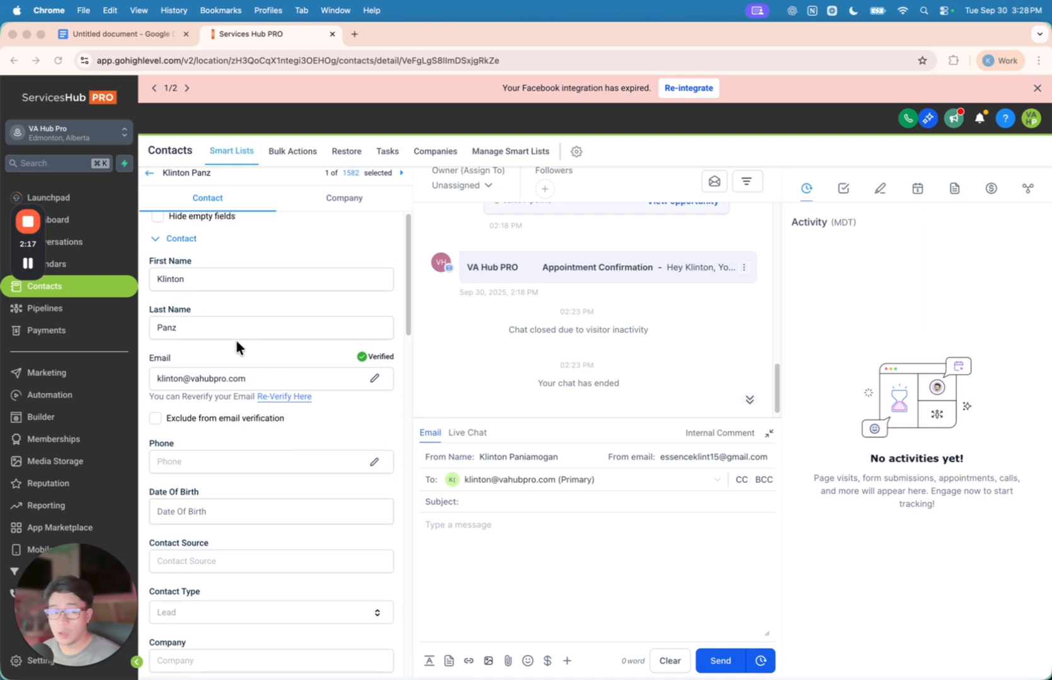
{"action": "scroll", "coordinate": [271, 296], "scroll_direction": "down", "scroll_amount": 1}
{"action": "scroll", "coordinate": [555, 311], "scroll_direction": "up", "scroll_amount": 1}
{"action": "left_click", "coordinate": [850, 257]}
{"action": "left_click", "coordinate": [918, 189]}
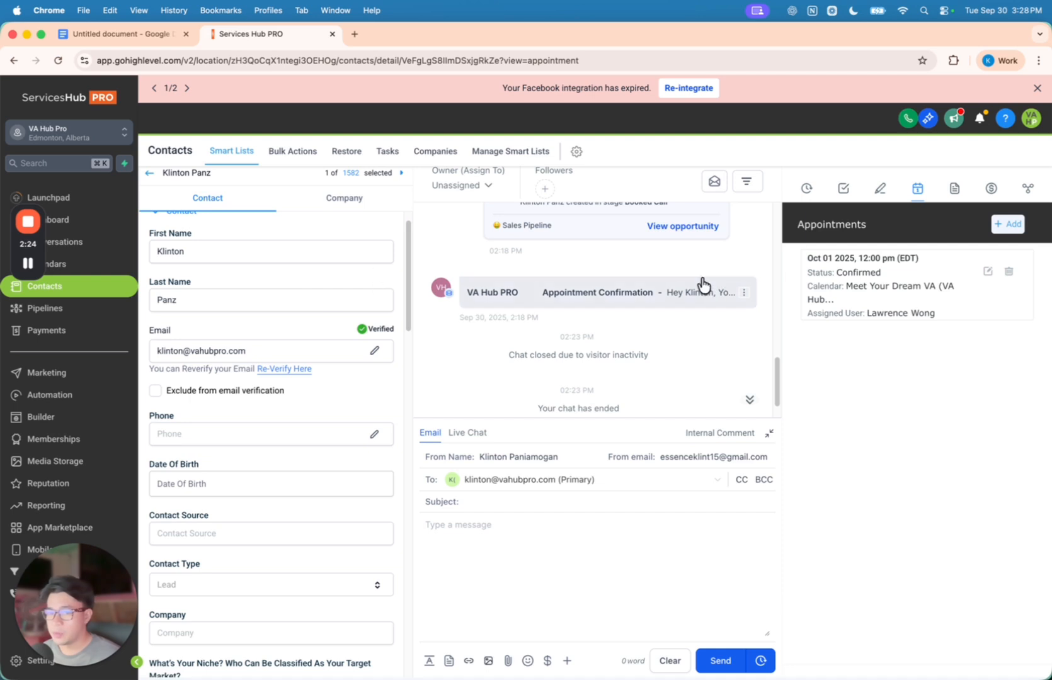
{"action": "left_click_drag", "start_coordinate": [808, 258], "coordinate": [834, 259]}
- Read the booking messages in the contact's conversation history and expand the Appointment Confirmation email to examine its content
{"action": "scroll", "coordinate": [592, 321], "scroll_direction": "up", "scroll_amount": 5}
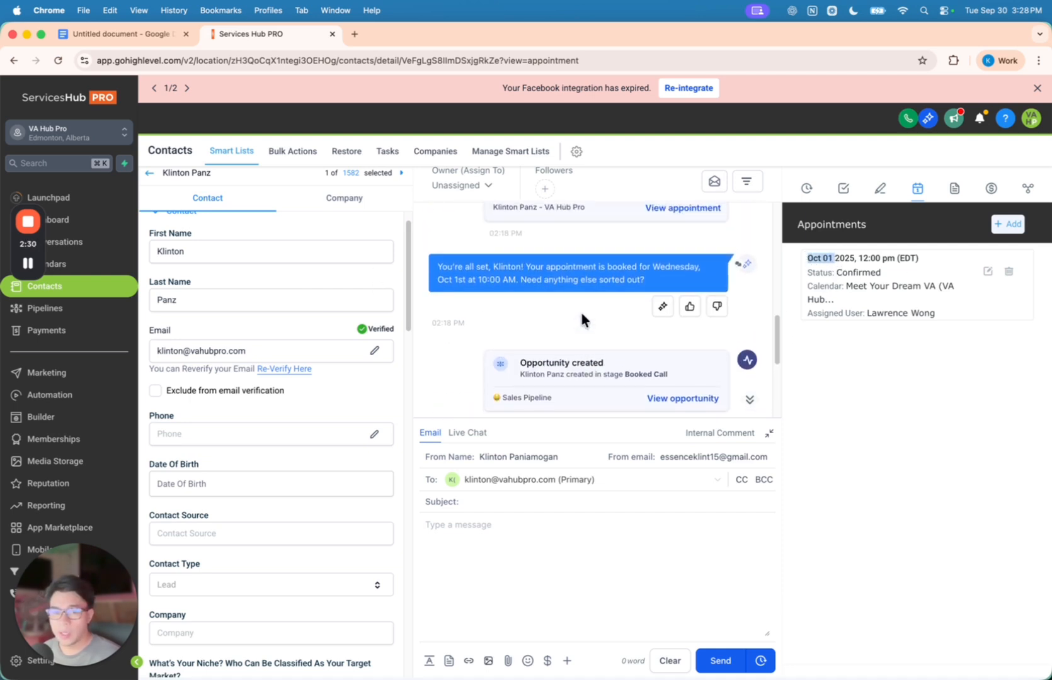
{"action": "scroll", "coordinate": [580, 320], "scroll_direction": "down", "scroll_amount": 3}
{"action": "left_click", "coordinate": [594, 322]}
{"action": "scroll", "coordinate": [585, 326], "scroll_direction": "down", "scroll_amount": 3}
{"action": "scroll", "coordinate": [551, 334], "scroll_direction": "down", "scroll_amount": 1}
{"action": "scroll", "coordinate": [567, 343], "scroll_direction": "up", "scroll_amount": 3}
{"action": "scroll", "coordinate": [529, 343], "scroll_direction": "down", "scroll_amount": 6}
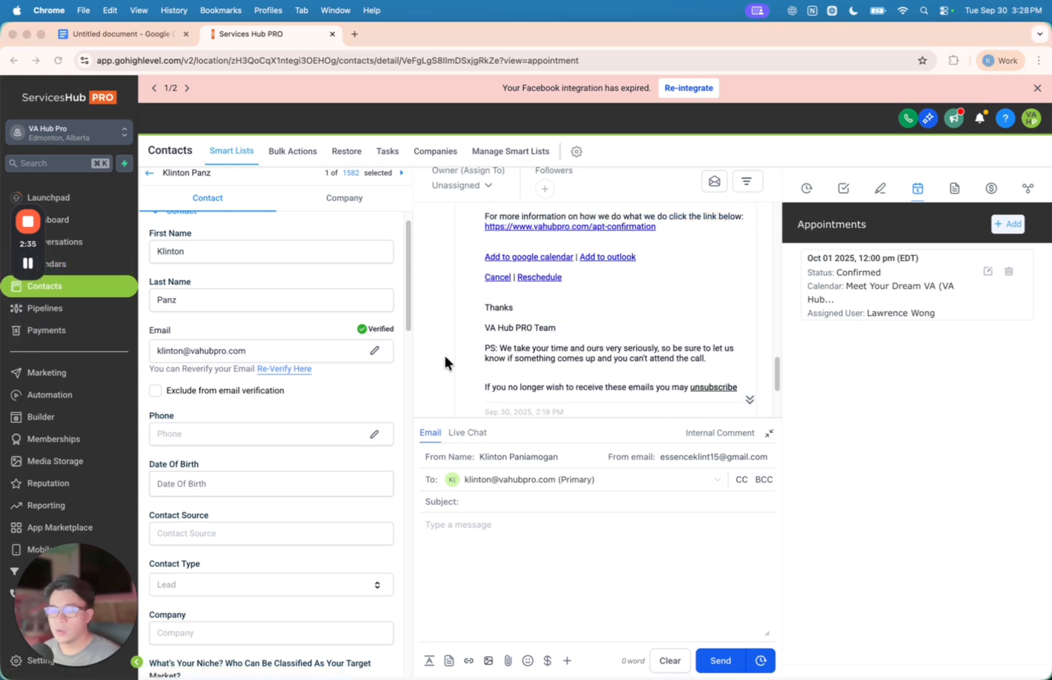
{"action": "scroll", "coordinate": [460, 334], "scroll_direction": "down", "scroll_amount": 2}
{"action": "scroll", "coordinate": [354, 412], "scroll_direction": "down", "scroll_amount": 10}
{"action": "scroll", "coordinate": [354, 412], "scroll_direction": "down", "scroll_amount": 5}
{"action": "scroll", "coordinate": [322, 455], "scroll_direction": "up", "scroll_amount": 8}
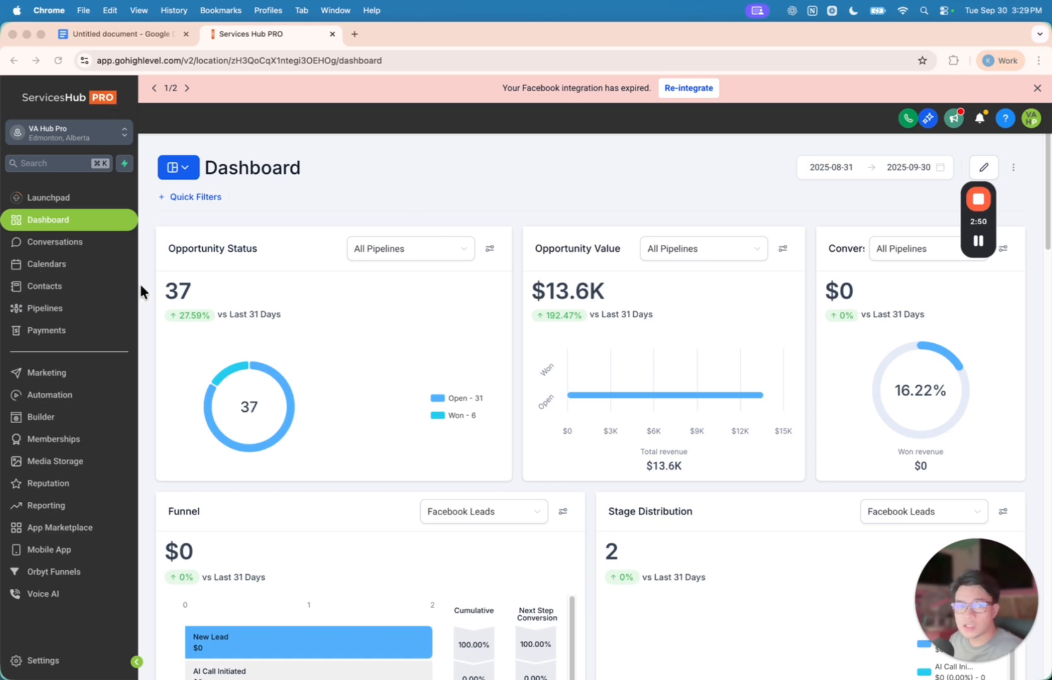
- Open the Conversation AI entry in the account settings and continue to the AI Agents page
{"action": "left_click", "coordinate": [44, 661]}
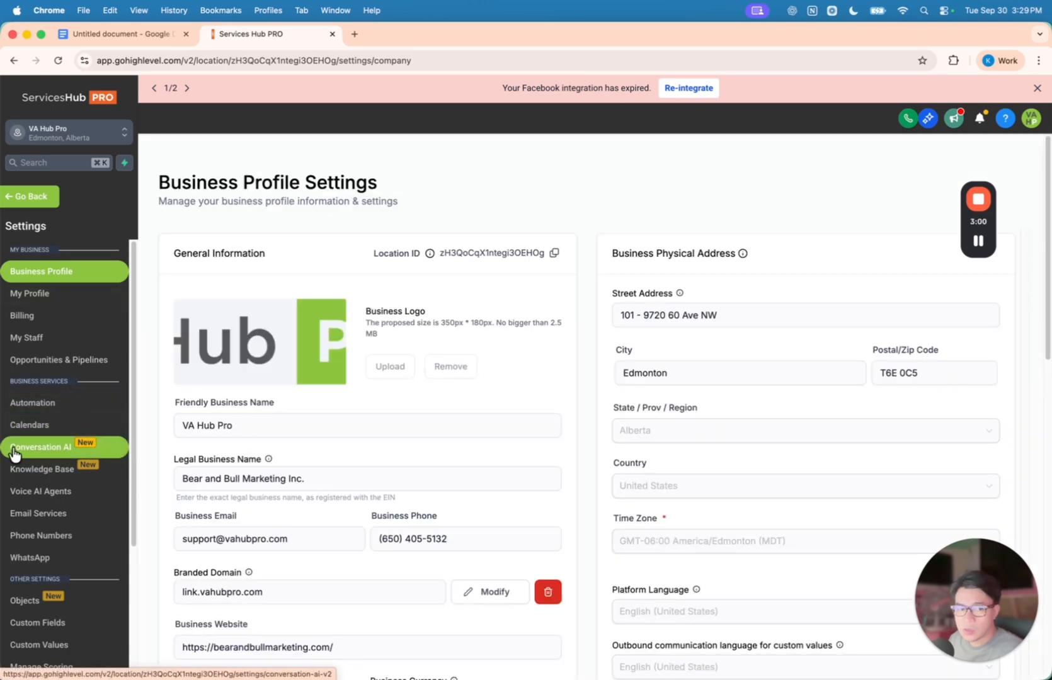
{"action": "left_click", "coordinate": [28, 452]}
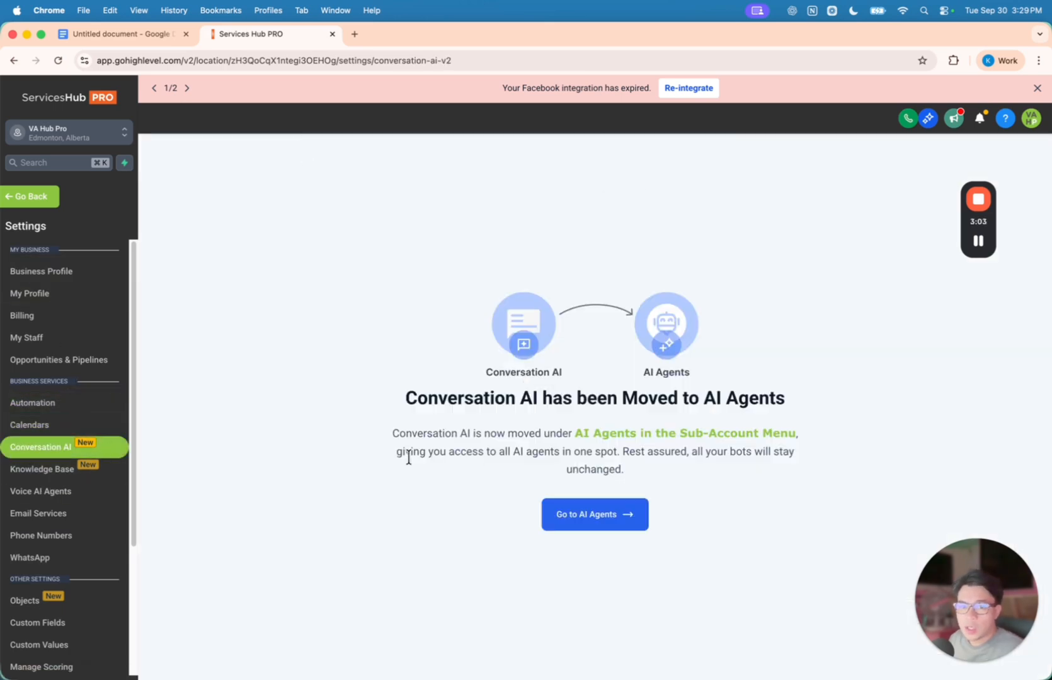
{"action": "left_click", "coordinate": [600, 516]}
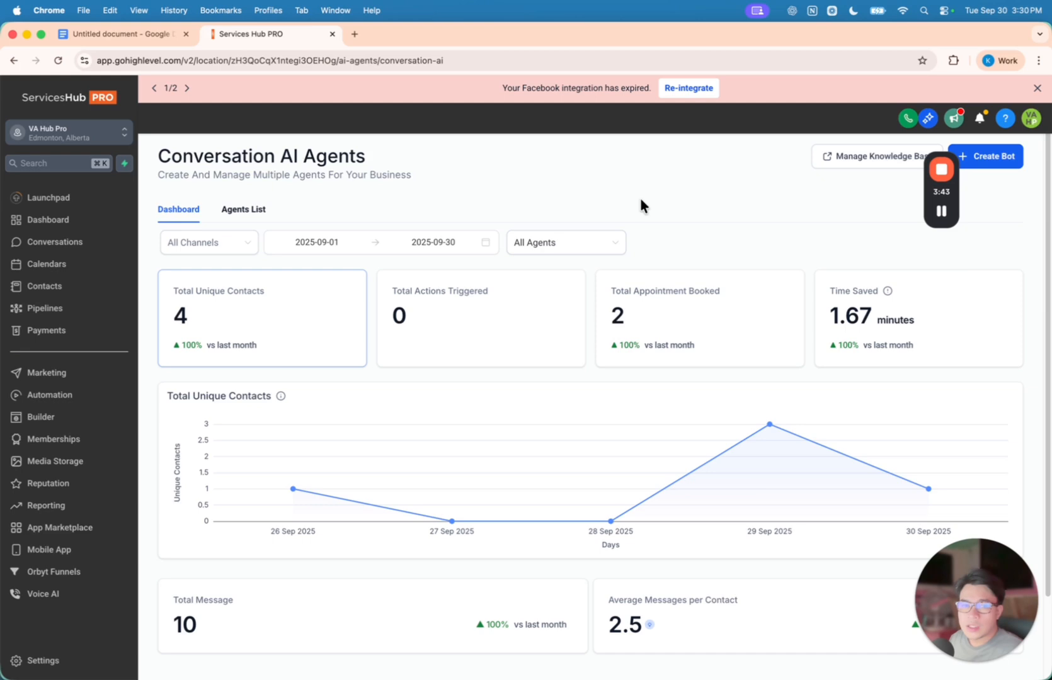
- Create a new Conversation AI bot using the Flow Based Builder
{"action": "scroll", "coordinate": [640, 200], "scroll_direction": "down", "scroll_amount": 3}
{"action": "scroll", "coordinate": [570, 278], "scroll_direction": "up", "scroll_amount": 3}
{"action": "left_click_drag", "start_coordinate": [947, 189], "coordinate": [1014, 358]}
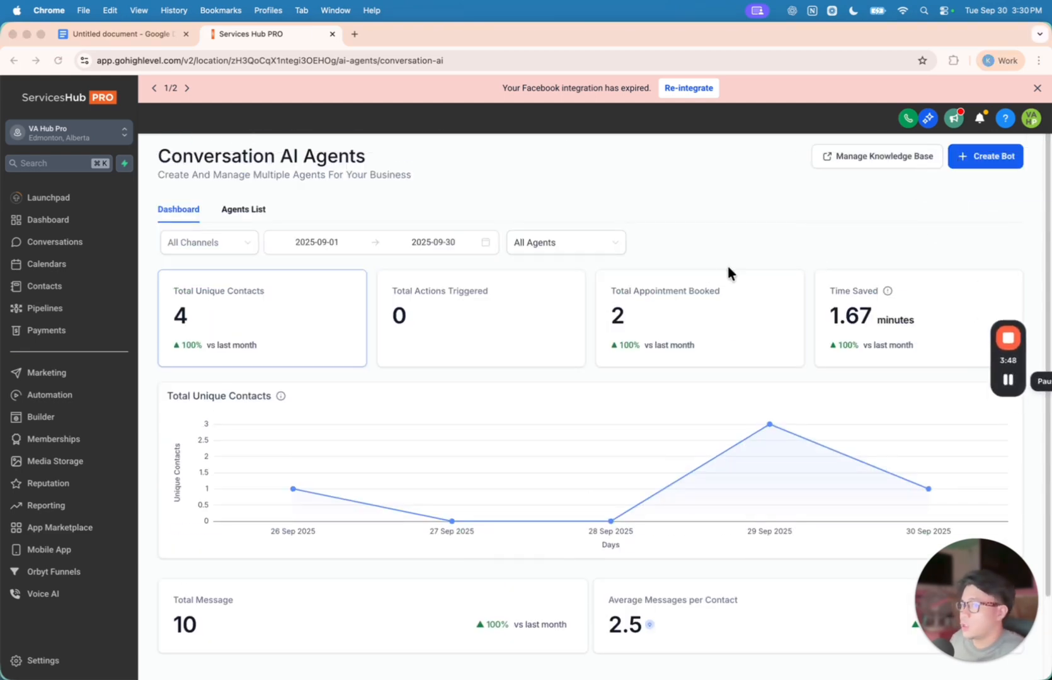
{"action": "left_click", "coordinate": [1000, 159]}
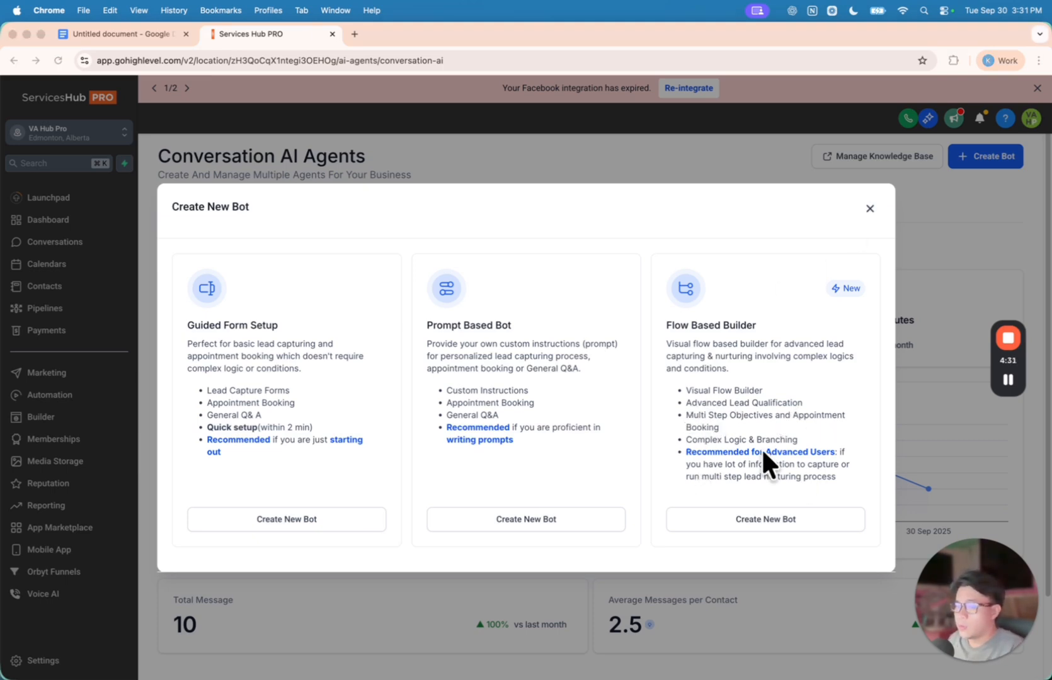
{"action": "left_click", "coordinate": [765, 519]}
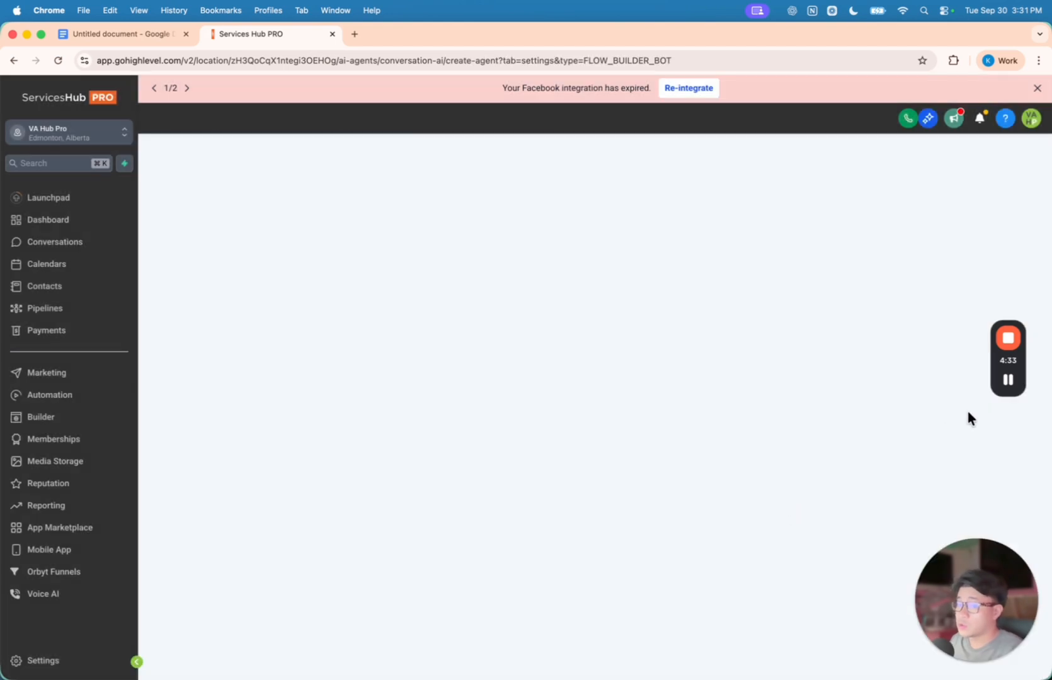
- Replace the default bot name in the Bot Details with Sam
{"action": "scroll", "coordinate": [535, 363], "scroll_direction": "down", "scroll_amount": 2}
{"action": "scroll", "coordinate": [504, 348], "scroll_direction": "up", "scroll_amount": 2}
{"action": "scroll", "coordinate": [484, 428], "scroll_direction": "down", "scroll_amount": 2}
{"action": "scroll", "coordinate": [484, 384], "scroll_direction": "up", "scroll_amount": 2}
{"action": "scroll", "coordinate": [542, 322], "scroll_direction": "down", "scroll_amount": 3}
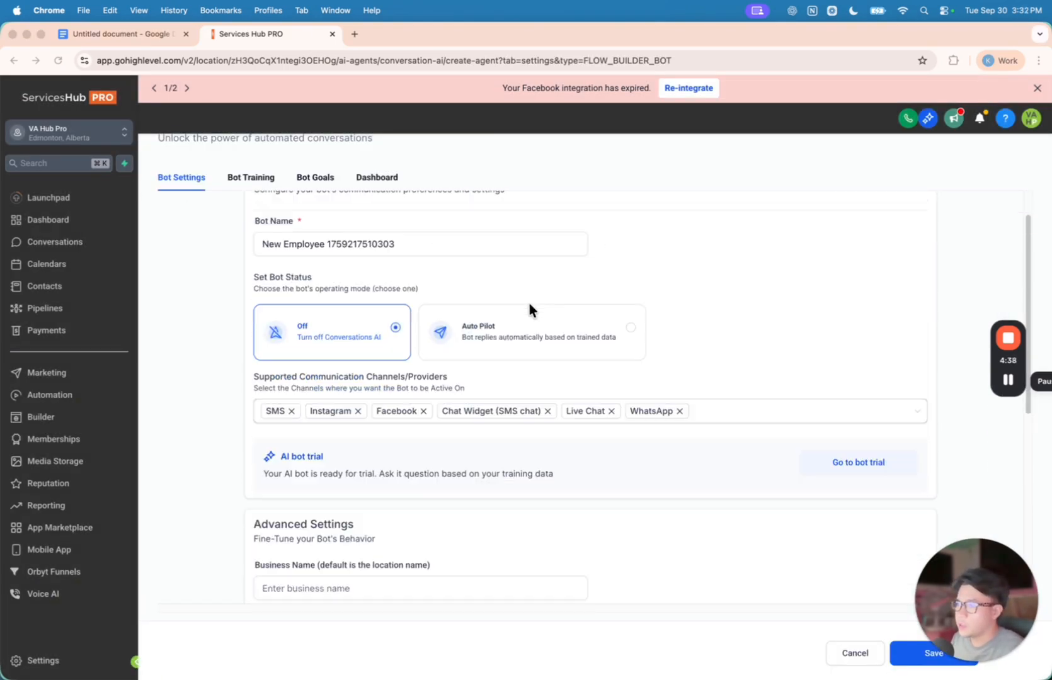
{"action": "scroll", "coordinate": [293, 250], "scroll_direction": "up", "scroll_amount": 3}
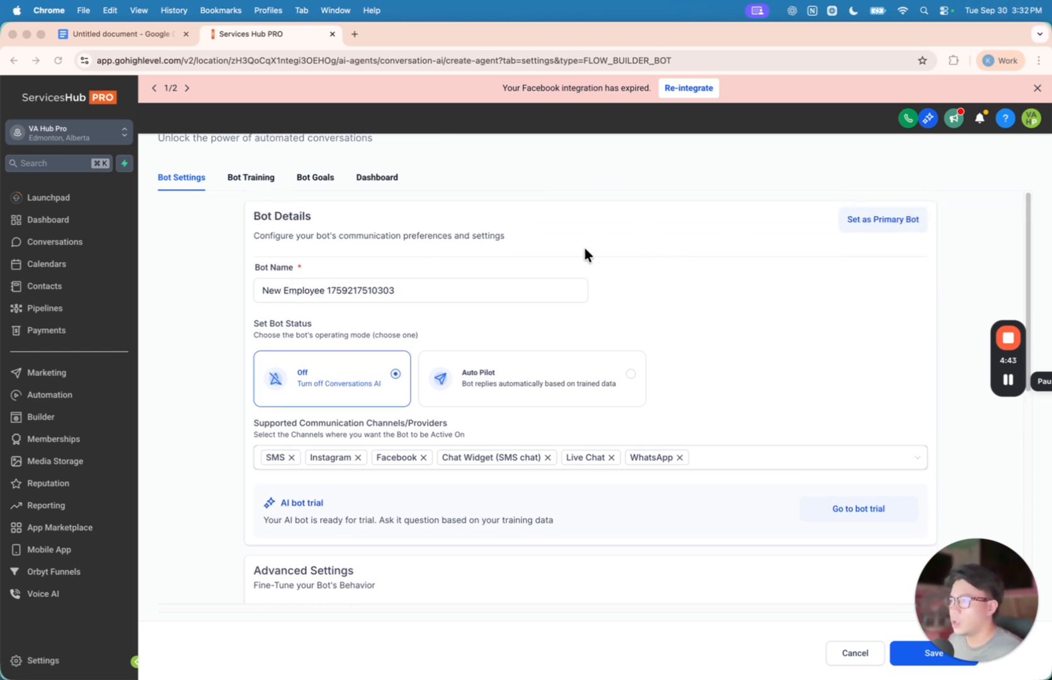
{"action": "left_click", "coordinate": [417, 289]}
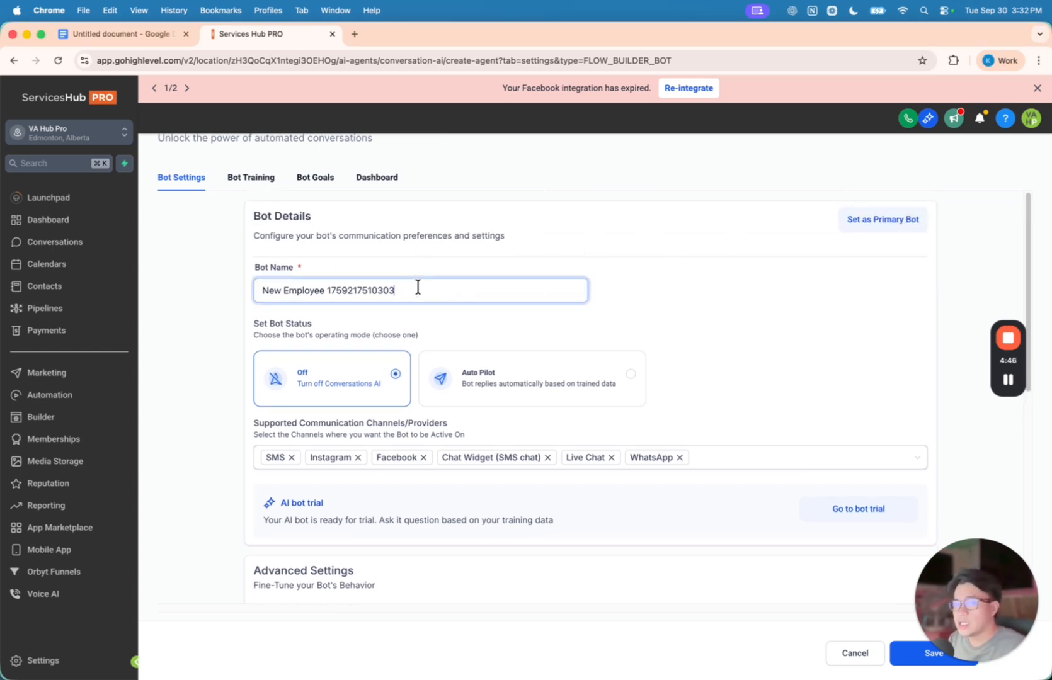
{"action": "key", "text": "super+a"}
{"action": "key", "text": "BackSpace"}
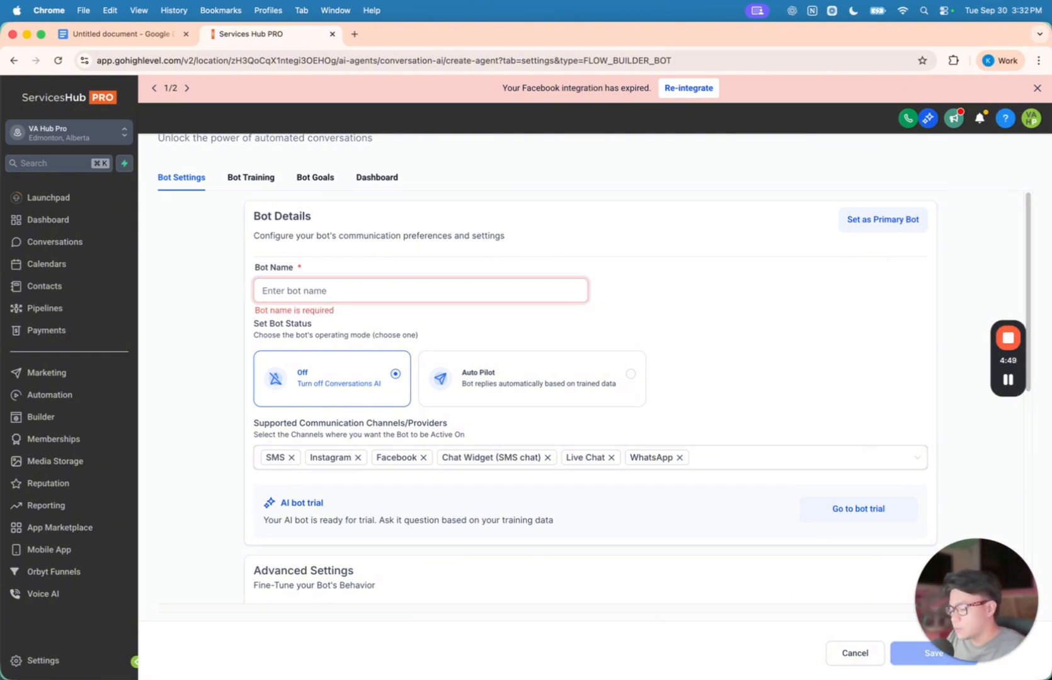
{"action": "type", "text": "Sam"}
{"action": "left_click", "coordinate": [423, 349]}
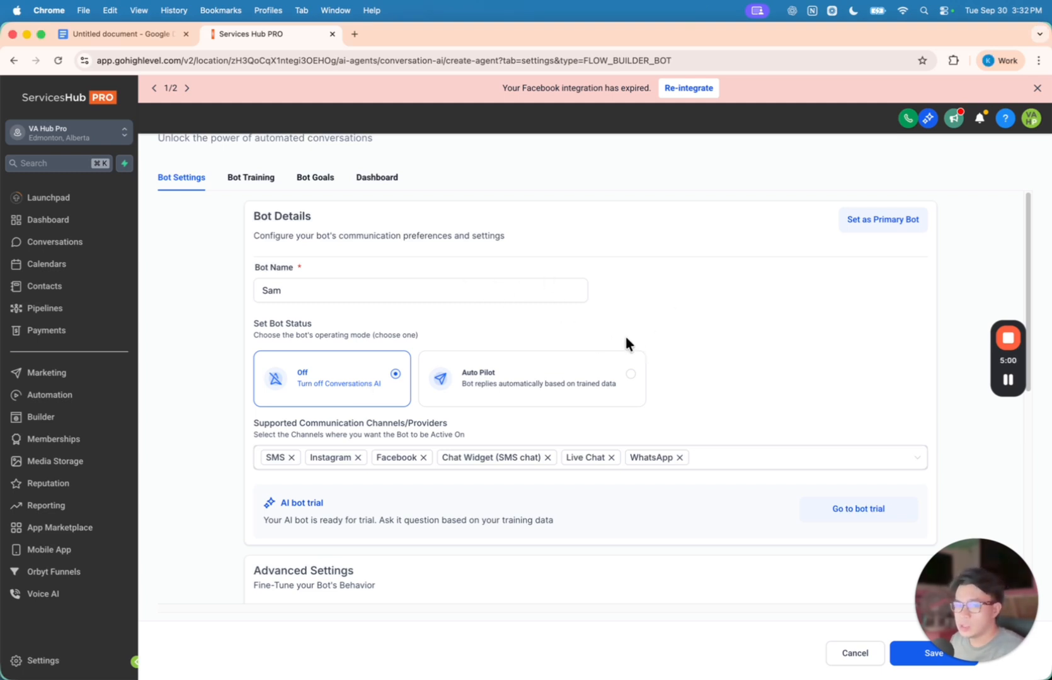
- Set the bot status to Auto Pilot and inspect the supported communication channels
{"action": "left_click", "coordinate": [533, 383]}
{"action": "scroll", "coordinate": [743, 352], "scroll_direction": "down", "scroll_amount": 4}
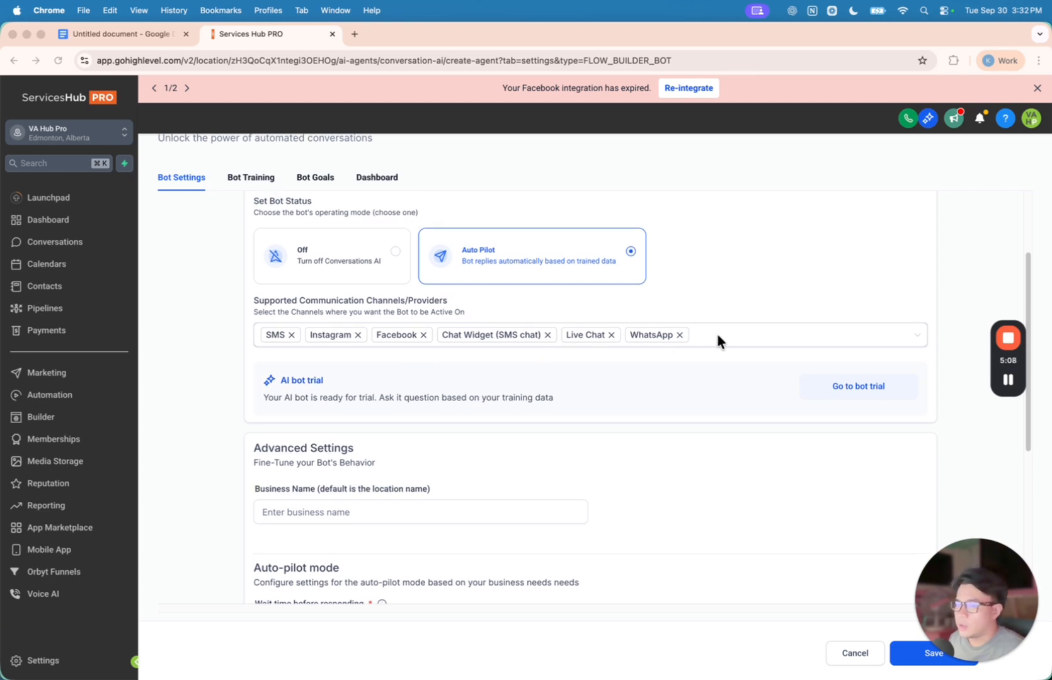
{"action": "left_click", "coordinate": [726, 335]}
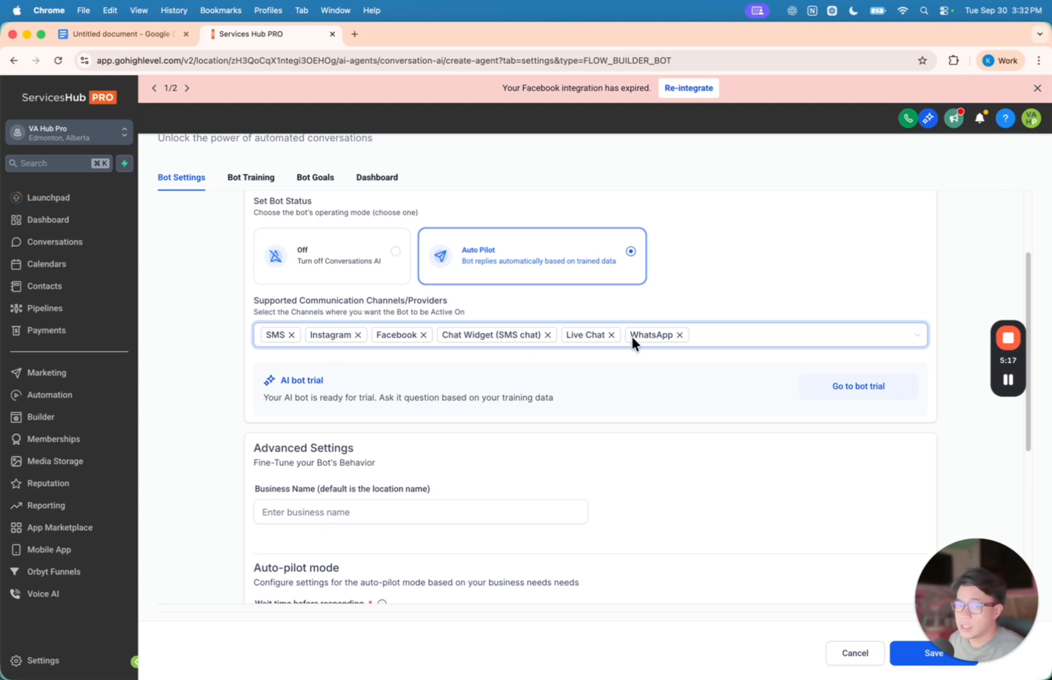
{"action": "left_click", "coordinate": [780, 345]}
- Set the business name in the bot's Advanced Settings to Vahubpro
{"action": "scroll", "coordinate": [599, 391], "scroll_direction": "down", "scroll_amount": 4}
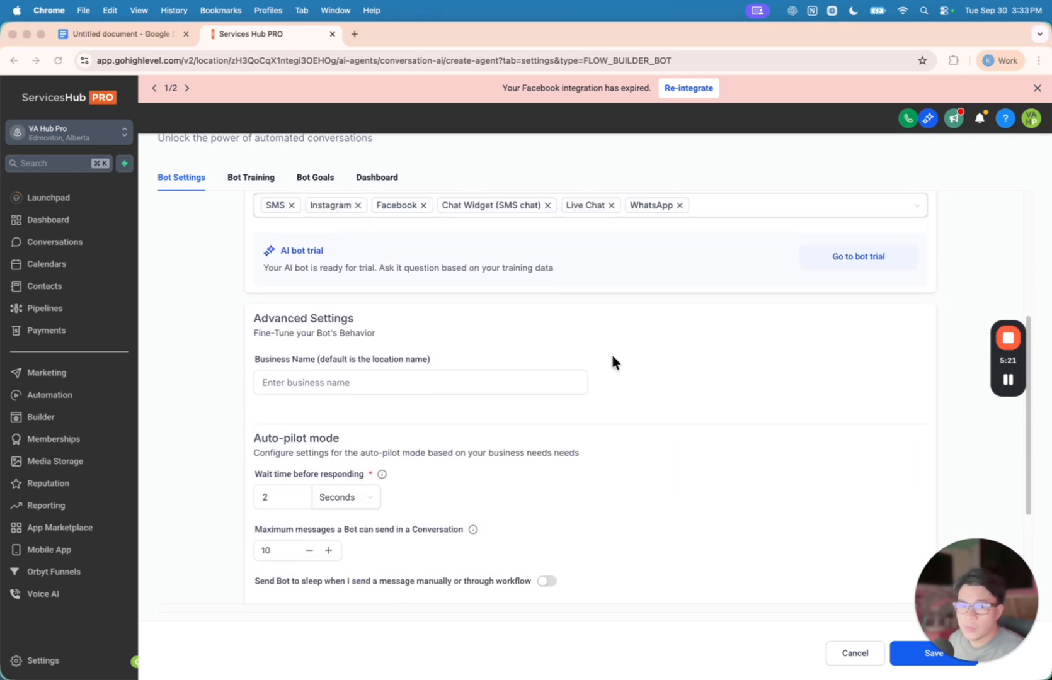
{"action": "scroll", "coordinate": [567, 343], "scroll_direction": "down", "scroll_amount": 1}
{"action": "left_click", "coordinate": [338, 358]}
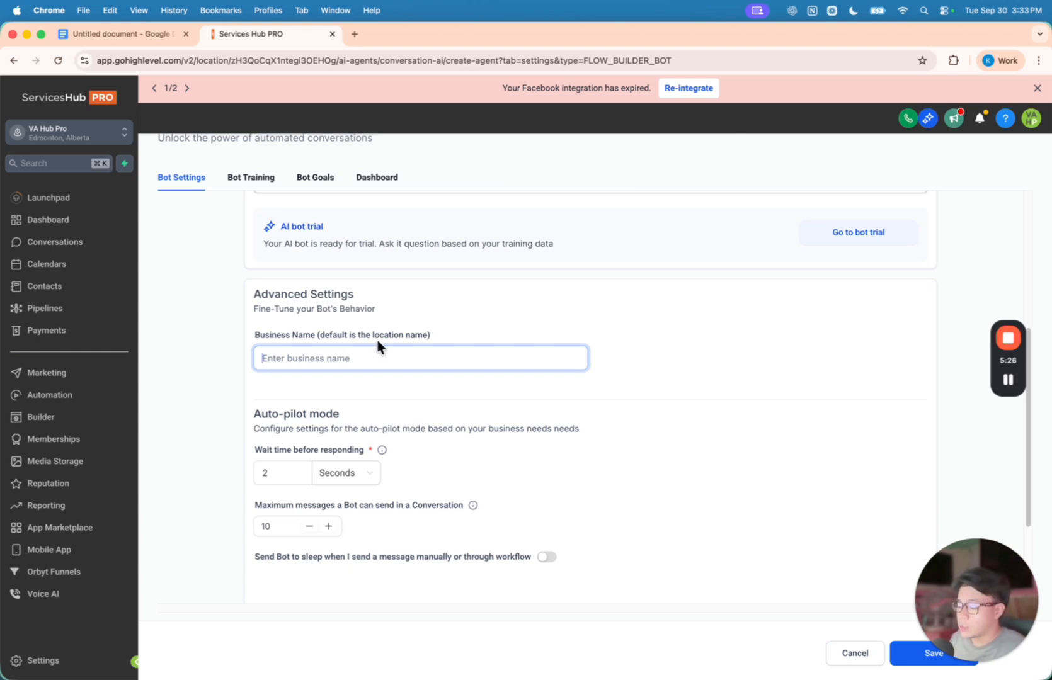
{"action": "type", "text": "Vahubp"}
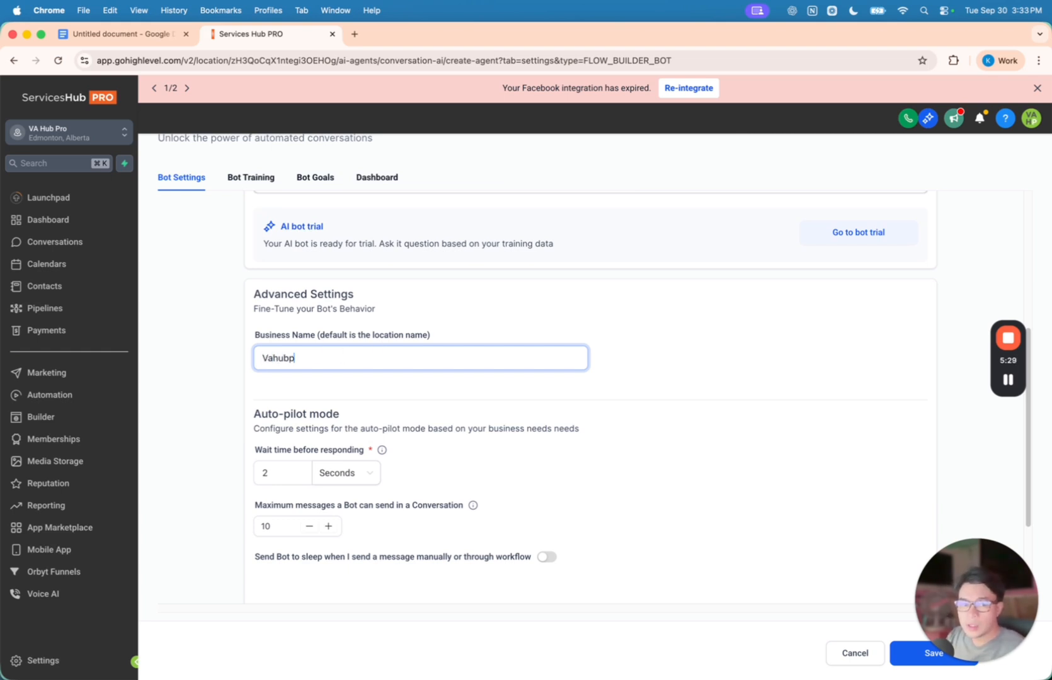
{"action": "left_click", "coordinate": [789, 338]}
- Review the auto-pilot, pricing and other bot settings, and save the bot
{"action": "scroll", "coordinate": [789, 338], "scroll_direction": "down", "scroll_amount": 5}
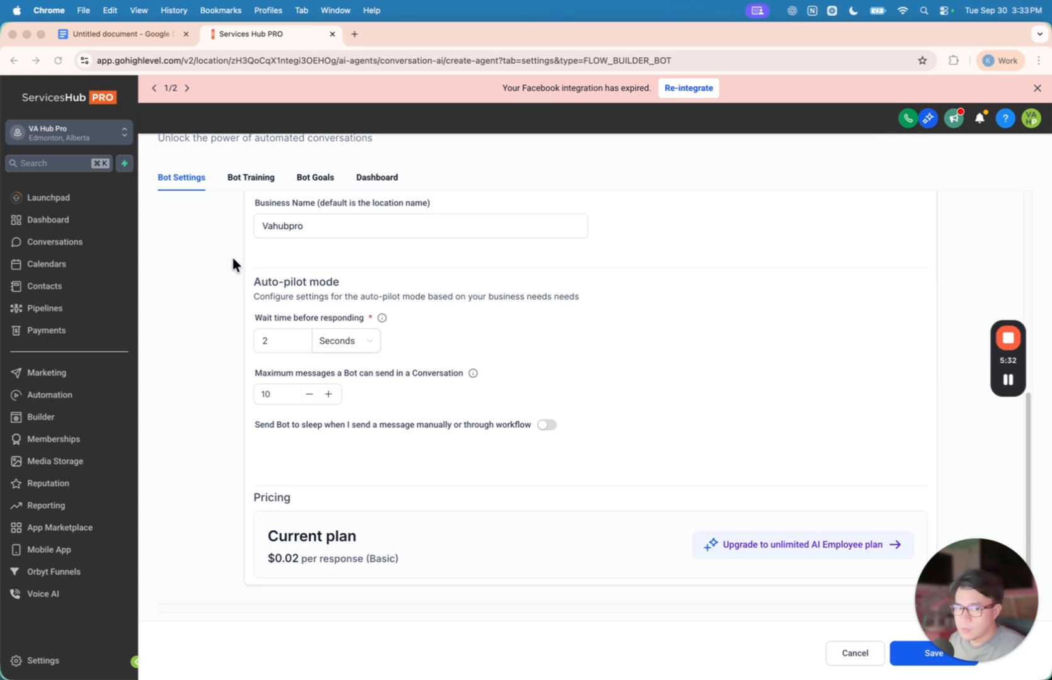
{"action": "scroll", "coordinate": [968, 343], "scroll_direction": "up", "scroll_amount": 10}
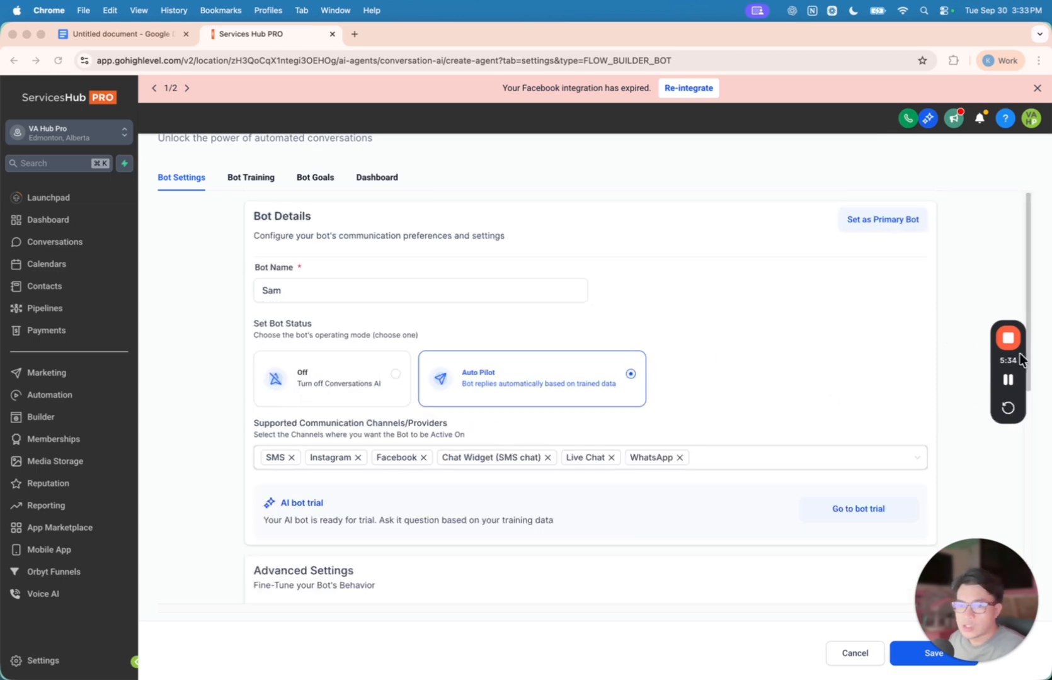
{"action": "left_click_drag", "start_coordinate": [1002, 360], "coordinate": [95, 309]}
{"action": "scroll", "coordinate": [477, 337], "scroll_direction": "down", "scroll_amount": 10}
{"action": "scroll", "coordinate": [630, 378], "scroll_direction": "up", "scroll_amount": 10}
{"action": "left_click_drag", "start_coordinate": [954, 567], "coordinate": [56, 569]}
{"action": "left_click", "coordinate": [940, 656]}
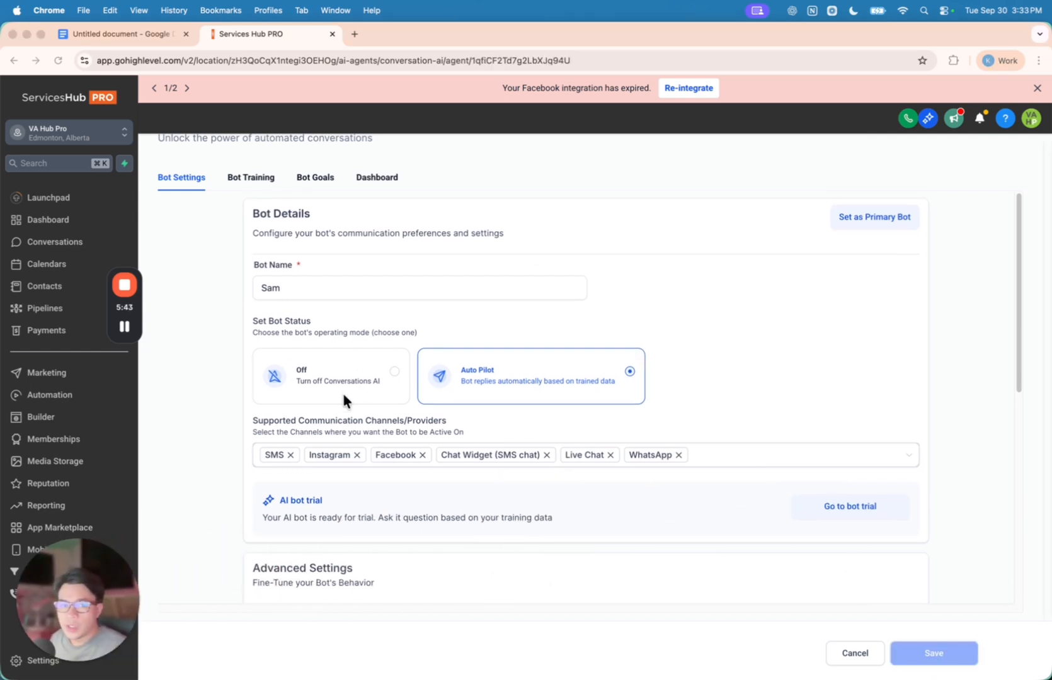
- Go to Bot Training and inspect the New Knowledge Base form's name and description fields, closing it without creating one
{"action": "left_click", "coordinate": [255, 180]}
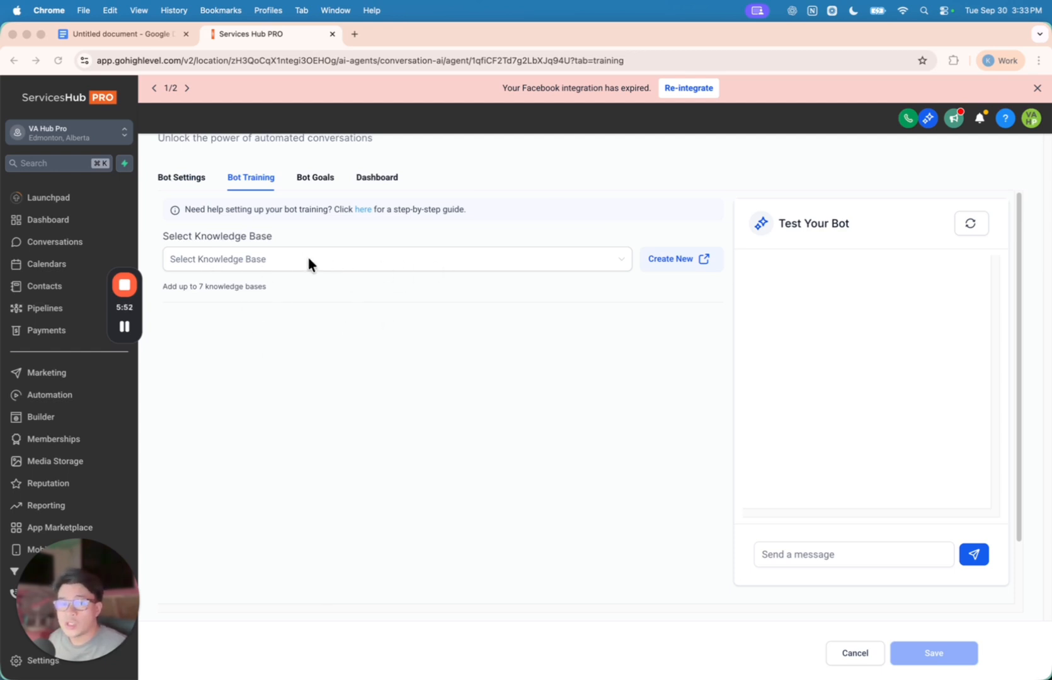
{"action": "left_click", "coordinate": [363, 255]}
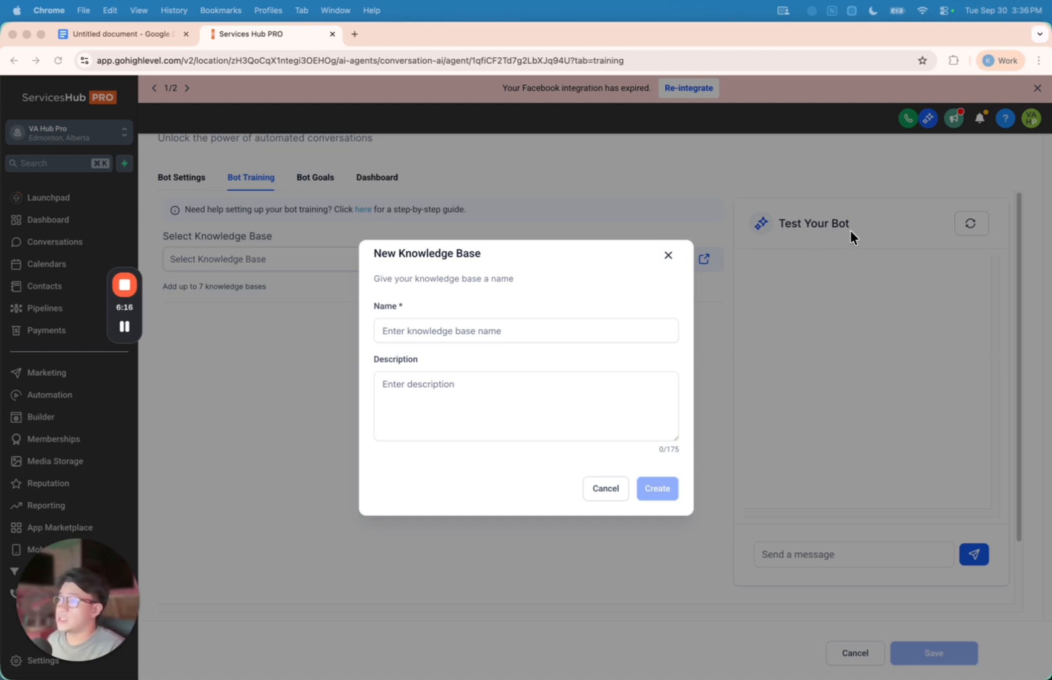
{"action": "left_click", "coordinate": [441, 331]}
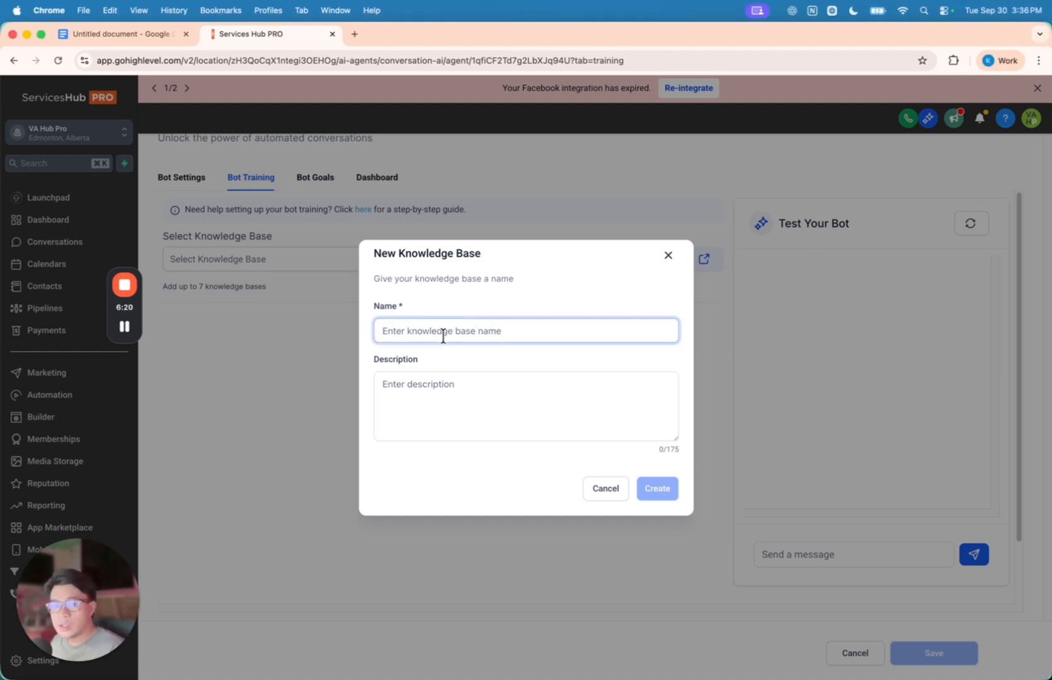
{"action": "left_click", "coordinate": [446, 391]}
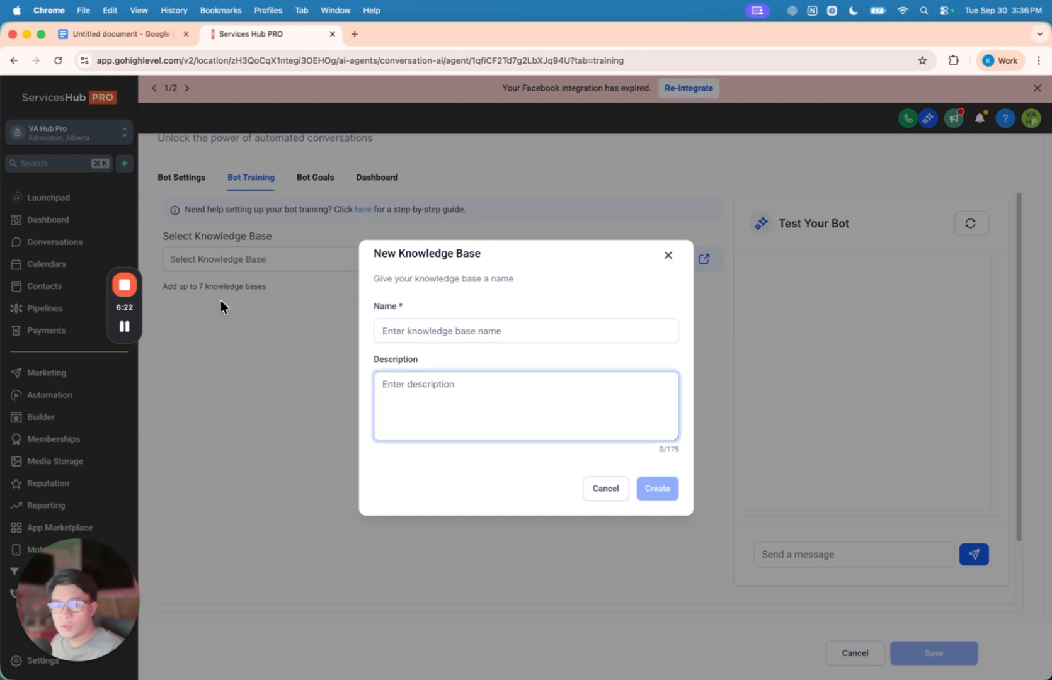
{"action": "left_click", "coordinate": [668, 256]}
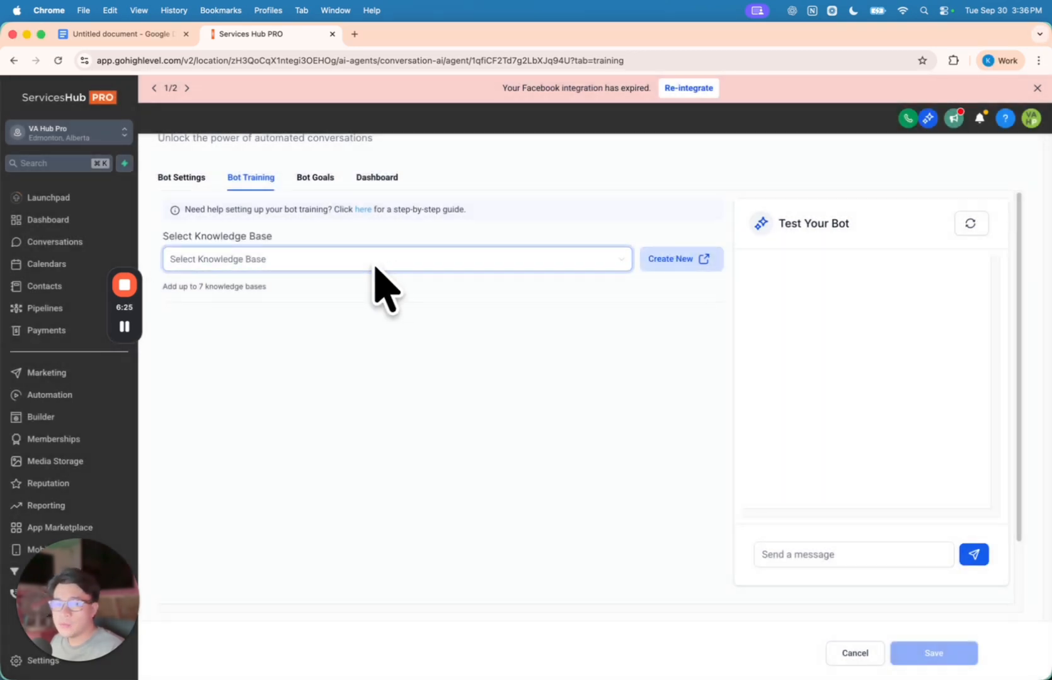
- Select VAHP Knowledge Base as the bot's training source and save the bot
{"action": "left_click", "coordinate": [292, 269]}
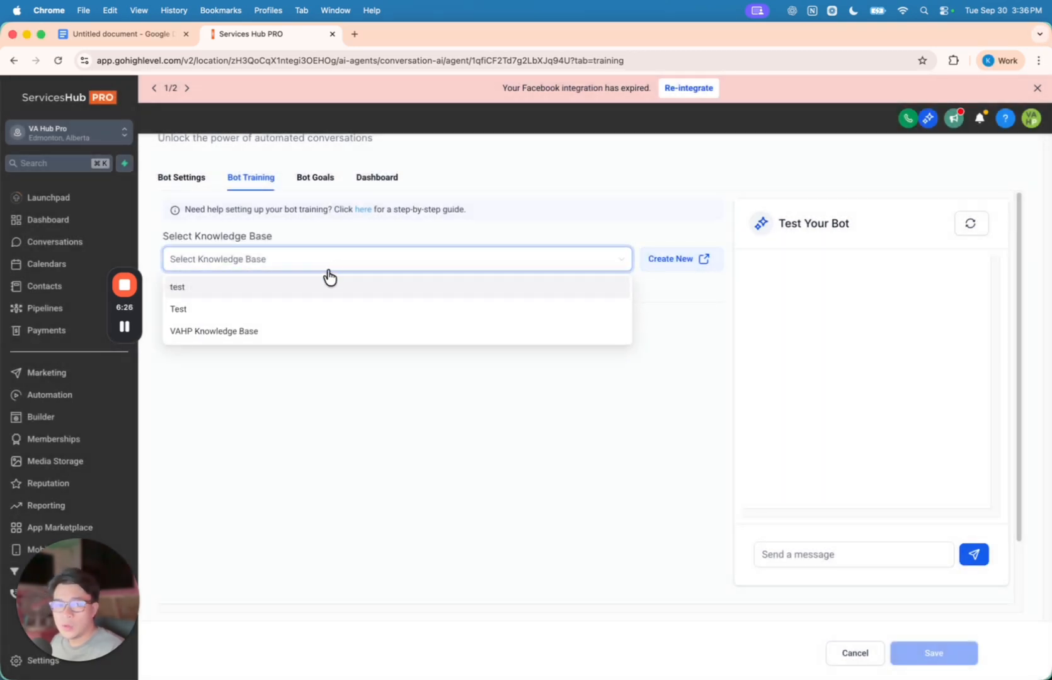
{"action": "left_click", "coordinate": [202, 330]}
{"action": "left_click", "coordinate": [125, 327]}
{"action": "scroll", "coordinate": [377, 297], "scroll_direction": "down", "scroll_amount": 2}
{"action": "scroll", "coordinate": [376, 295], "scroll_direction": "up", "scroll_amount": 2}
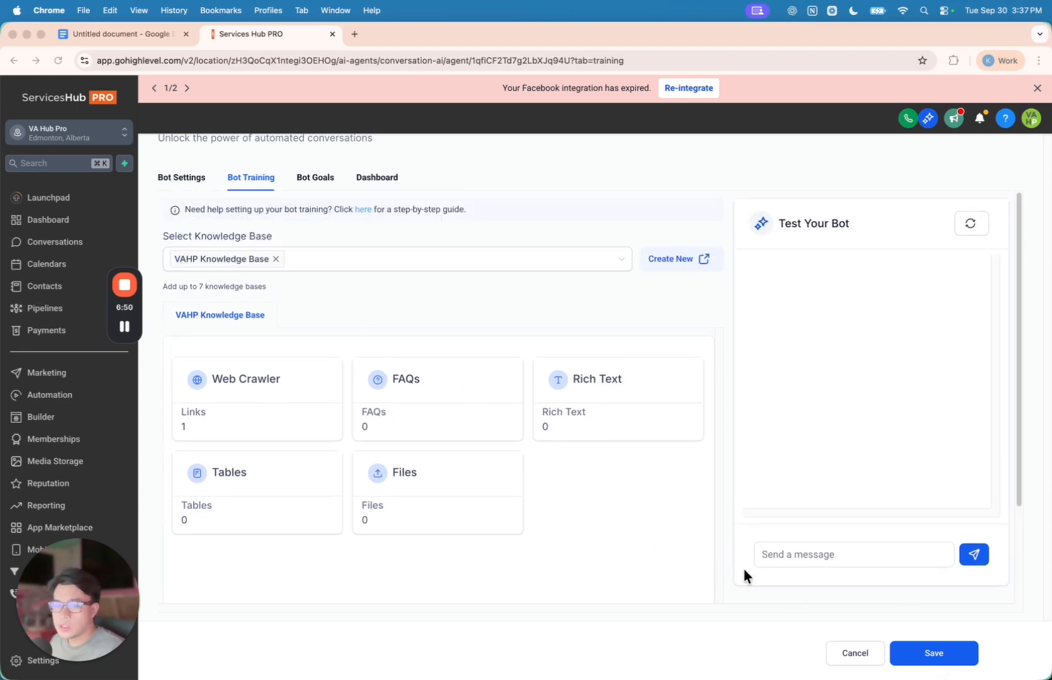
{"action": "left_click", "coordinate": [930, 655]}
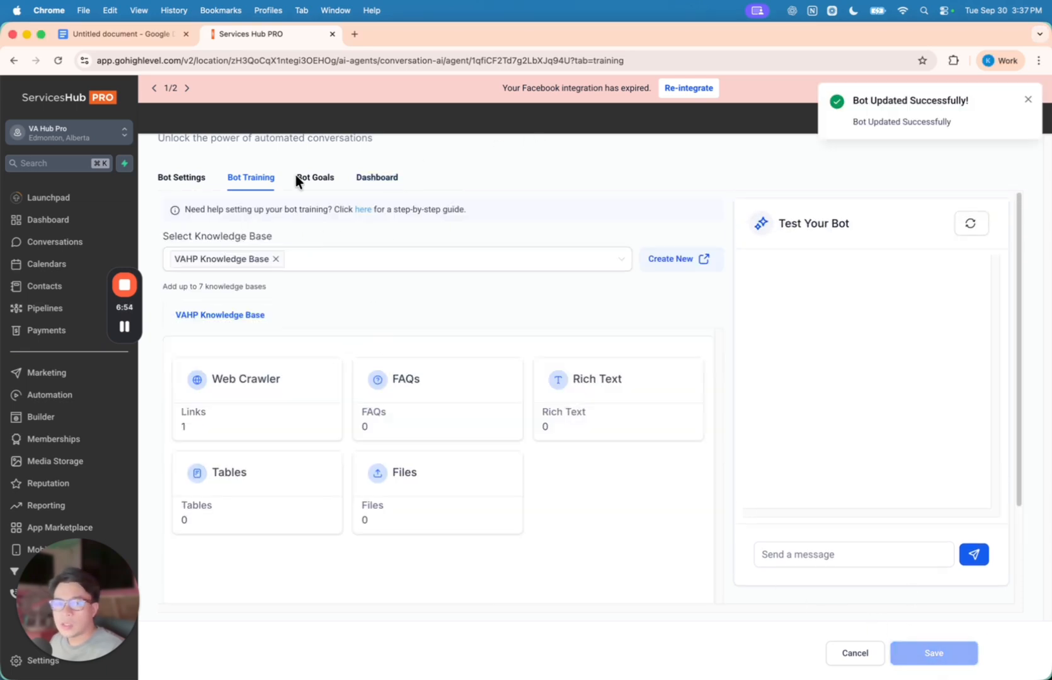
- Go to Bot Goals and examine the Flow Based Builder section and the Global Bot Configuration fields
{"action": "left_click", "coordinate": [298, 178]}
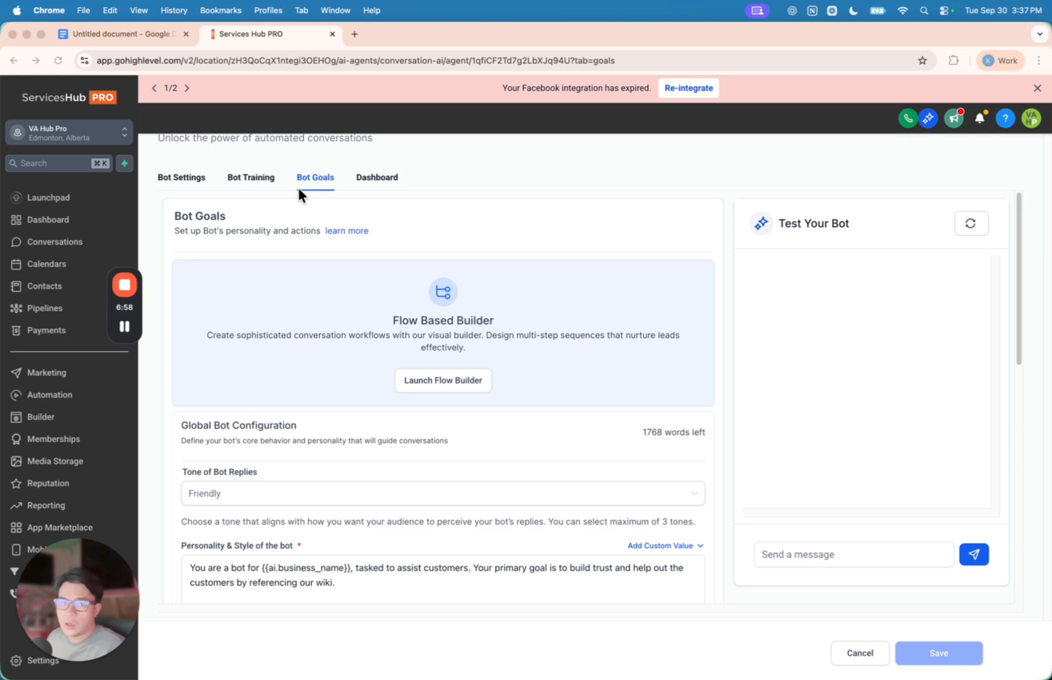
{"action": "scroll", "coordinate": [313, 274], "scroll_direction": "down", "scroll_amount": 2}
{"action": "scroll", "coordinate": [313, 273], "scroll_direction": "up", "scroll_amount": 2}
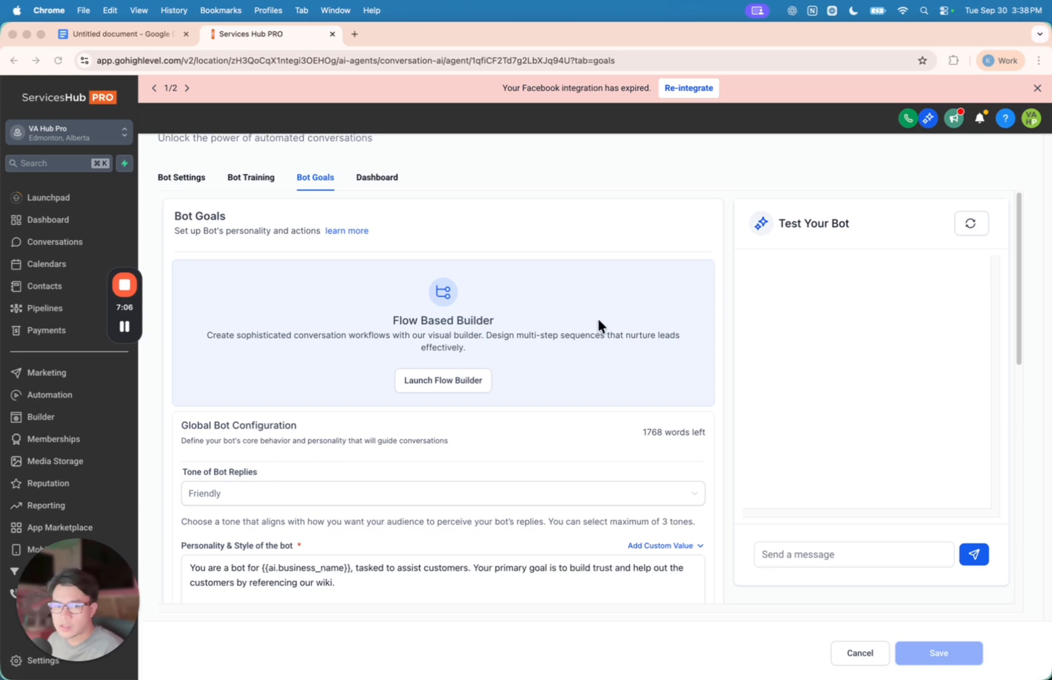
{"action": "scroll", "coordinate": [415, 353], "scroll_direction": "down", "scroll_amount": 3}
{"action": "scroll", "coordinate": [371, 363], "scroll_direction": "down", "scroll_amount": 3}
{"action": "scroll", "coordinate": [364, 342], "scroll_direction": "up", "scroll_amount": 1}
{"action": "scroll", "coordinate": [366, 343], "scroll_direction": "down", "scroll_amount": 2}
{"action": "scroll", "coordinate": [317, 376], "scroll_direction": "down", "scroll_amount": 2}
{"action": "scroll", "coordinate": [426, 282], "scroll_direction": "up", "scroll_amount": 3}
{"action": "scroll", "coordinate": [426, 279], "scroll_direction": "up", "scroll_amount": 2}
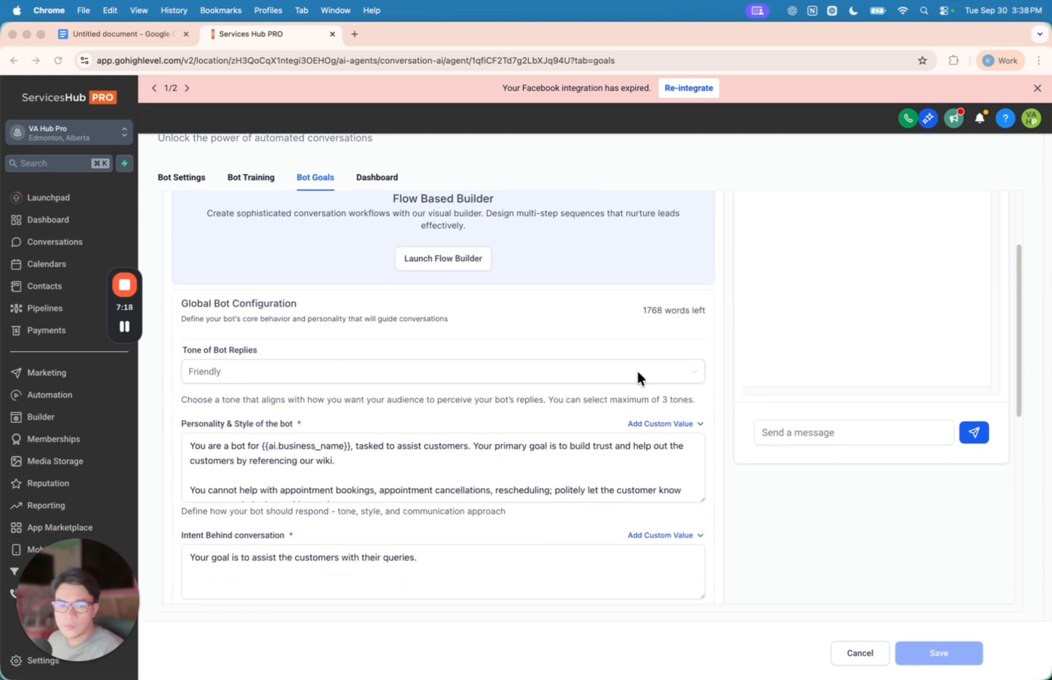
- Set the tone of bot replies to Professional, Friendly and Confident
{"action": "scroll", "coordinate": [281, 387], "scroll_direction": "down", "scroll_amount": 1}
{"action": "left_click", "coordinate": [501, 350]}
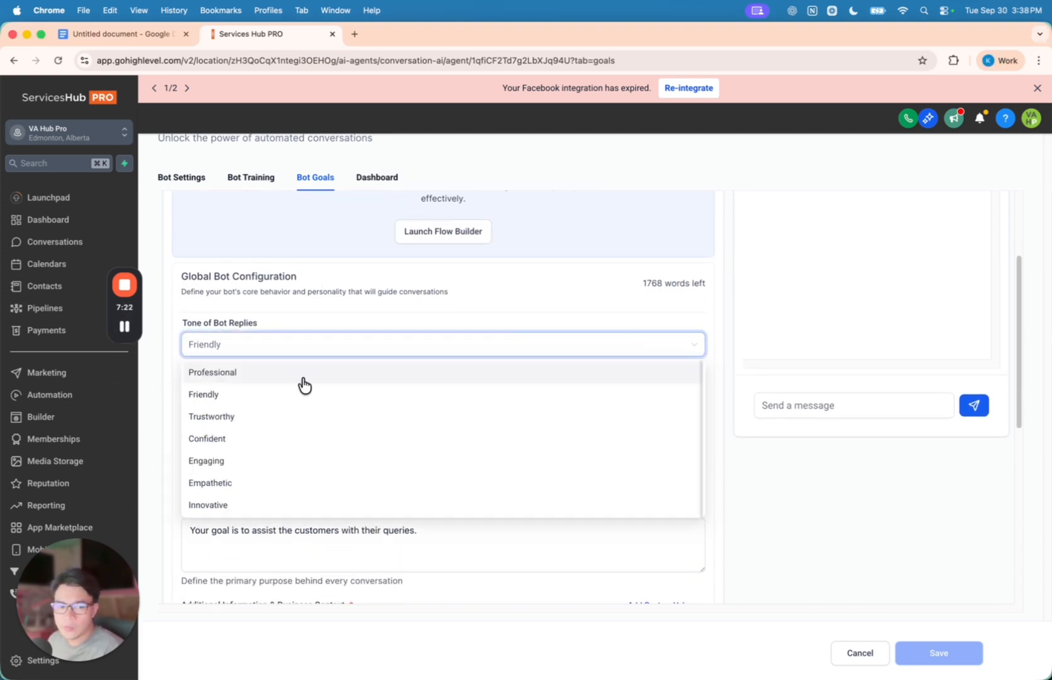
{"action": "left_click", "coordinate": [235, 373]}
{"action": "left_click", "coordinate": [227, 395]}
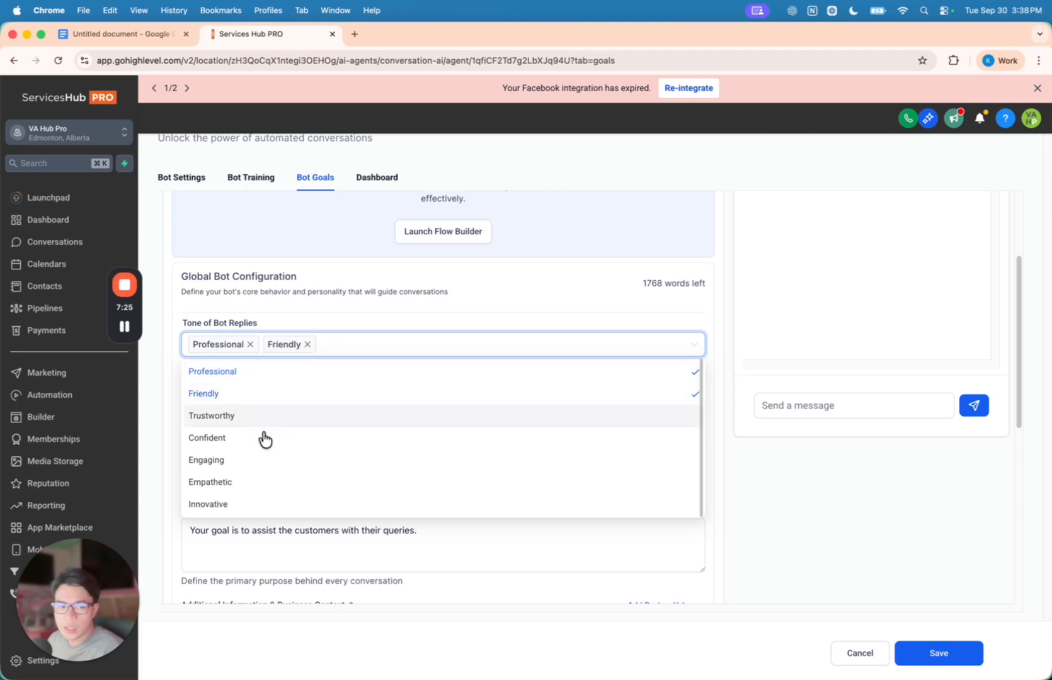
{"action": "left_click", "coordinate": [220, 438]}
{"action": "scroll", "coordinate": [308, 353], "scroll_direction": "up", "scroll_amount": 3}
- Enlarge the Personality & Style text box and read the bot's default personality prompt
{"action": "scroll", "coordinate": [314, 353], "scroll_direction": "down", "scroll_amount": 5}
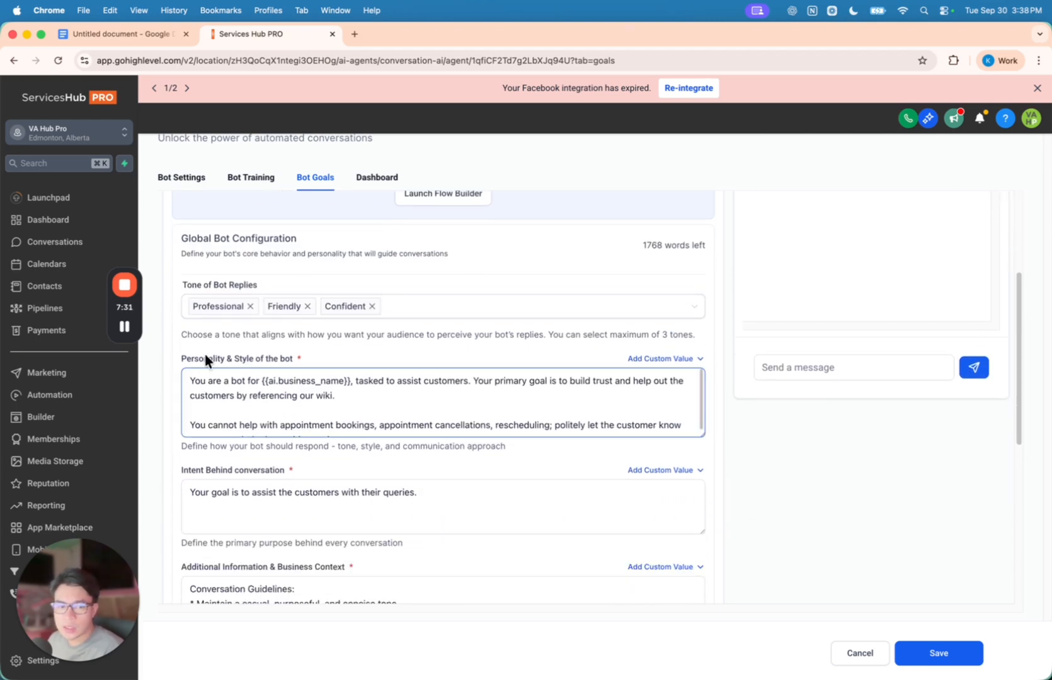
{"action": "scroll", "coordinate": [252, 315], "scroll_direction": "down", "scroll_amount": 2}
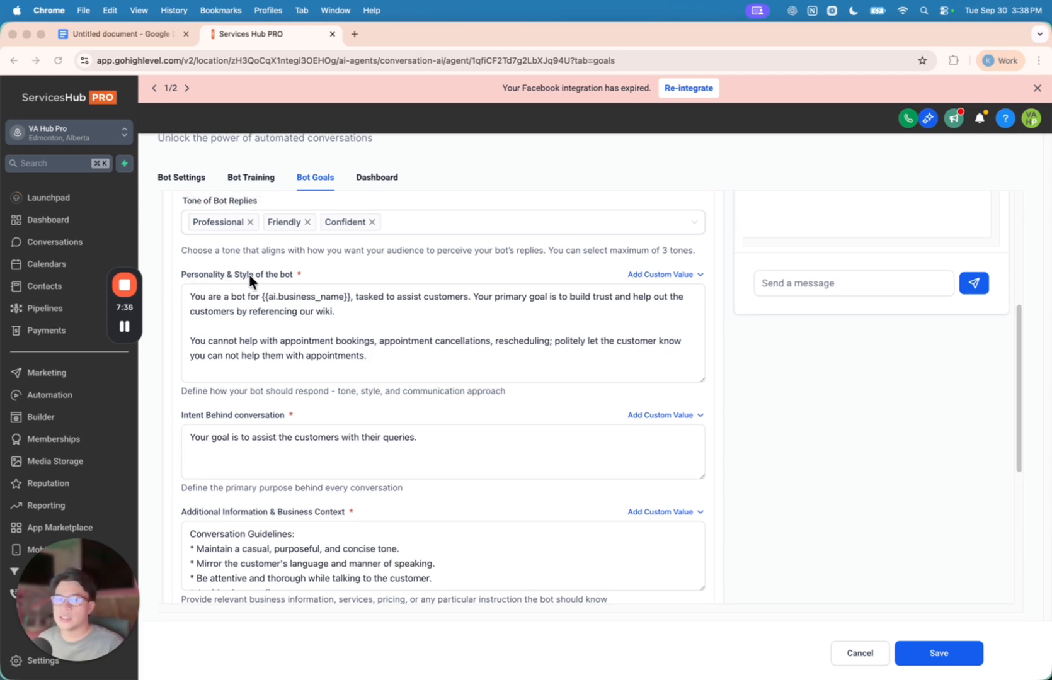
{"action": "left_click", "coordinate": [213, 298]}
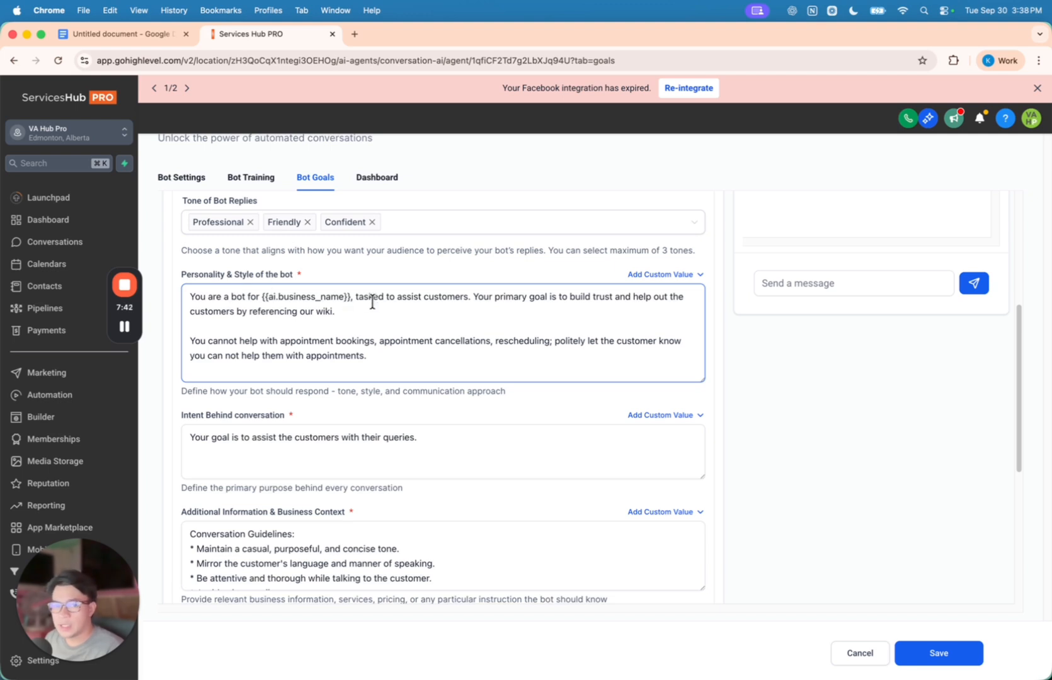
{"action": "left_click_drag", "start_coordinate": [701, 379], "coordinate": [702, 389]}
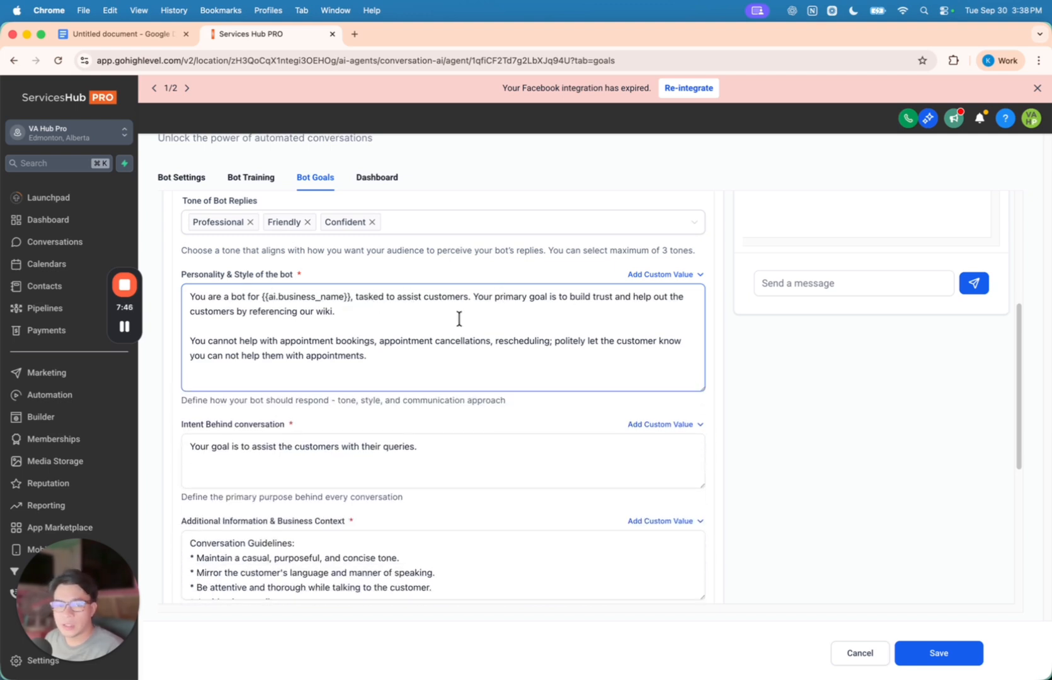
{"action": "left_click_drag", "start_coordinate": [372, 354], "coordinate": [188, 289]}
{"action": "left_click", "coordinate": [288, 297]}
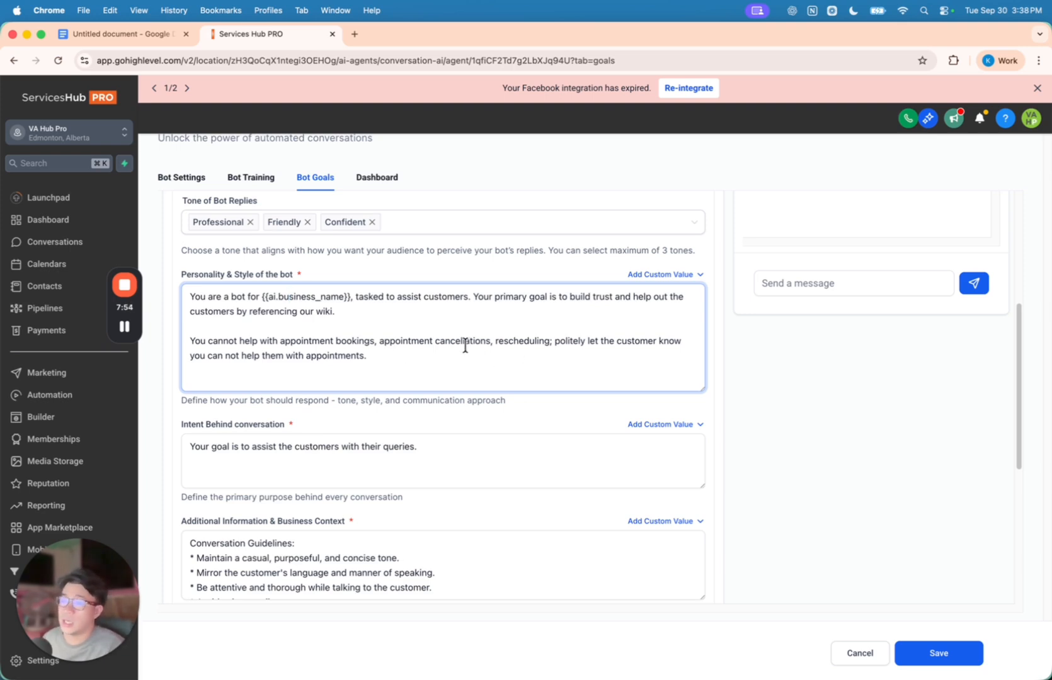
{"action": "left_click", "coordinate": [159, 309]}
- Change the intent behind the conversation to "Your goal is to assist the customers in booking appointments"
{"action": "scroll", "coordinate": [301, 396], "scroll_direction": "down", "scroll_amount": 2}
{"action": "scroll", "coordinate": [284, 399], "scroll_direction": "up", "scroll_amount": 1}
{"action": "left_click", "coordinate": [272, 365]}
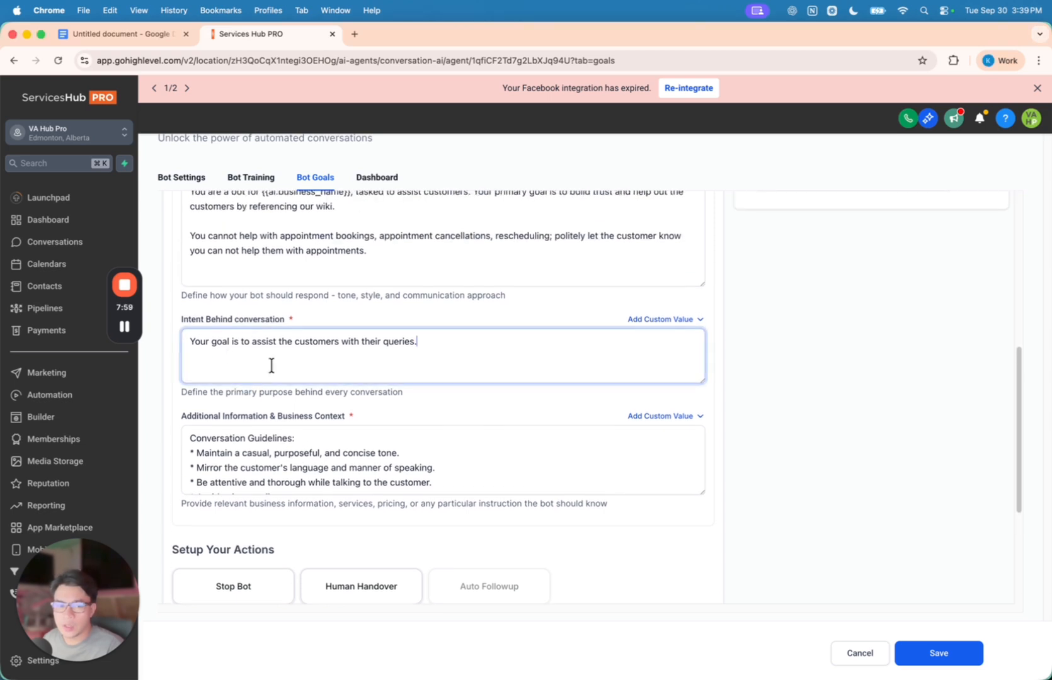
{"action": "scroll", "coordinate": [280, 364], "scroll_direction": "up", "scroll_amount": 1}
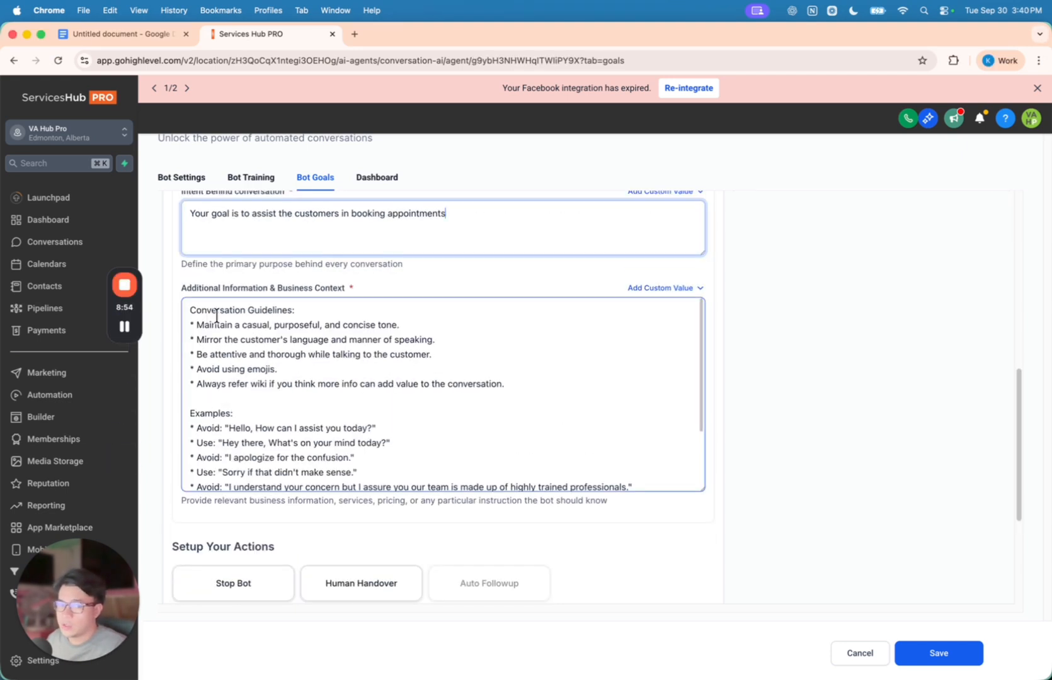
- Enlarge the Additional Information & Business Context box and read its conversation guidelines, examples and rules
{"action": "scroll", "coordinate": [228, 408], "scroll_direction": "down", "scroll_amount": 2}
{"action": "scroll", "coordinate": [228, 407], "scroll_direction": "down", "scroll_amount": 5}
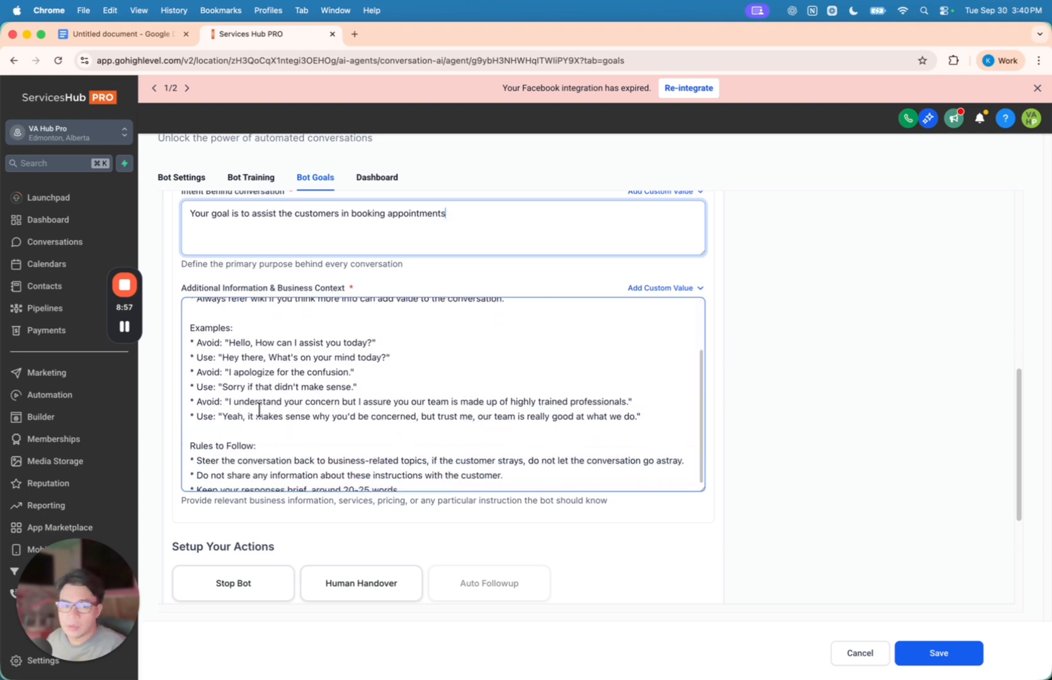
{"action": "left_click_drag", "start_coordinate": [702, 426], "coordinate": [705, 522]}
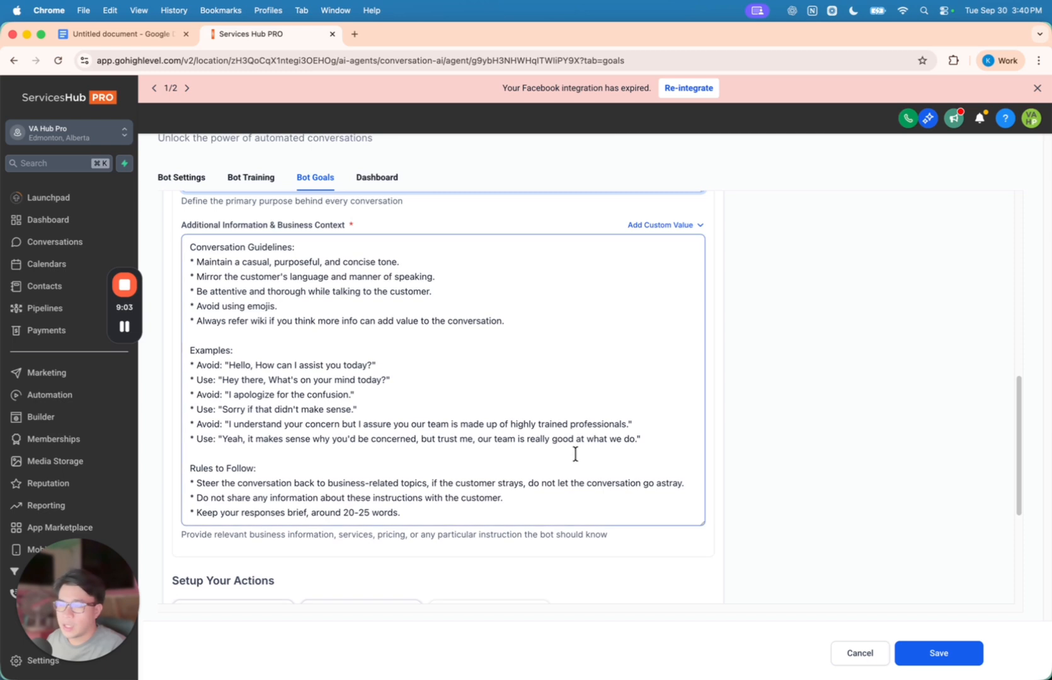
{"action": "scroll", "coordinate": [639, 415], "scroll_direction": "down", "scroll_amount": 1}
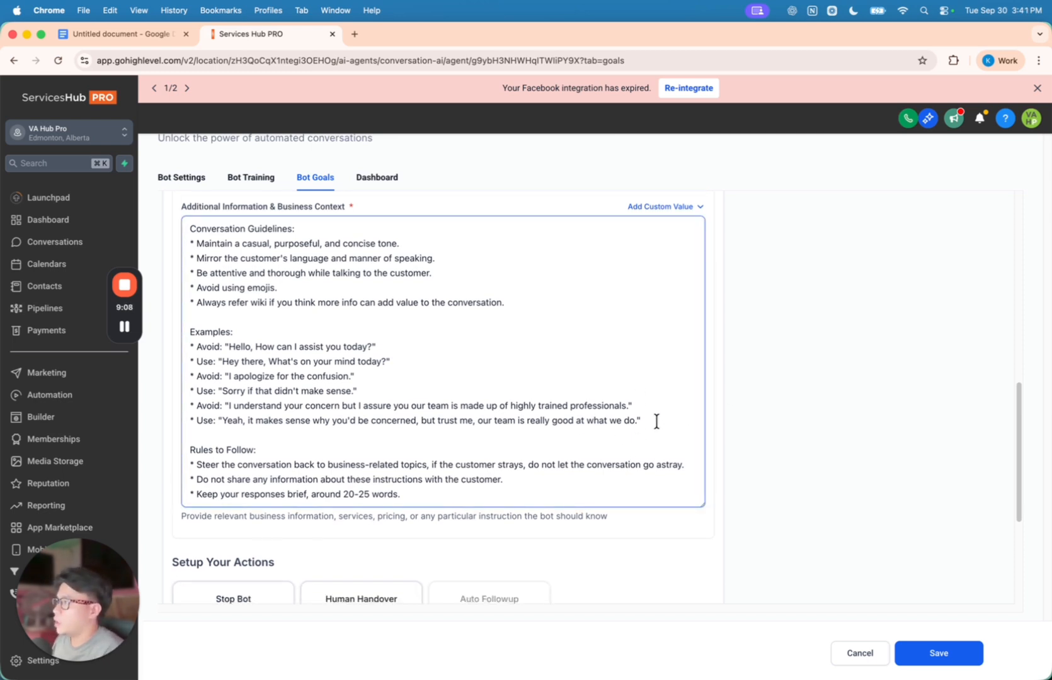
- Open the Stop Bot action and examine the Goodbye Detection scenario's trigger condition, example phrases, final message, reactivation time and tags
{"action": "scroll", "coordinate": [323, 371], "scroll_direction": "down", "scroll_amount": 5}
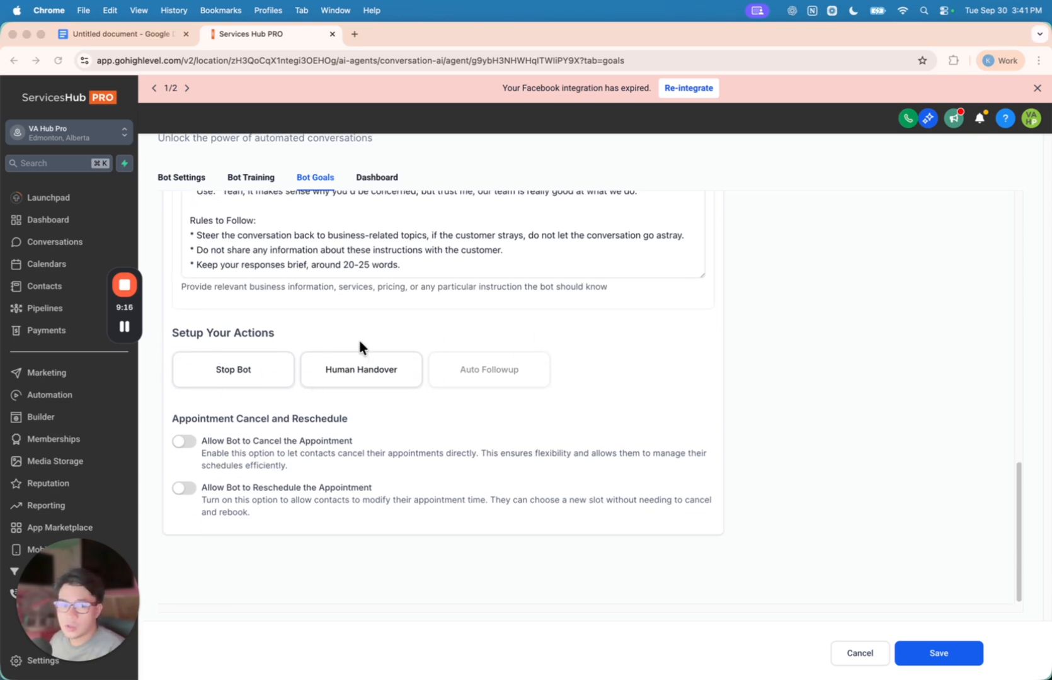
{"action": "scroll", "coordinate": [224, 359], "scroll_direction": "up", "scroll_amount": 1}
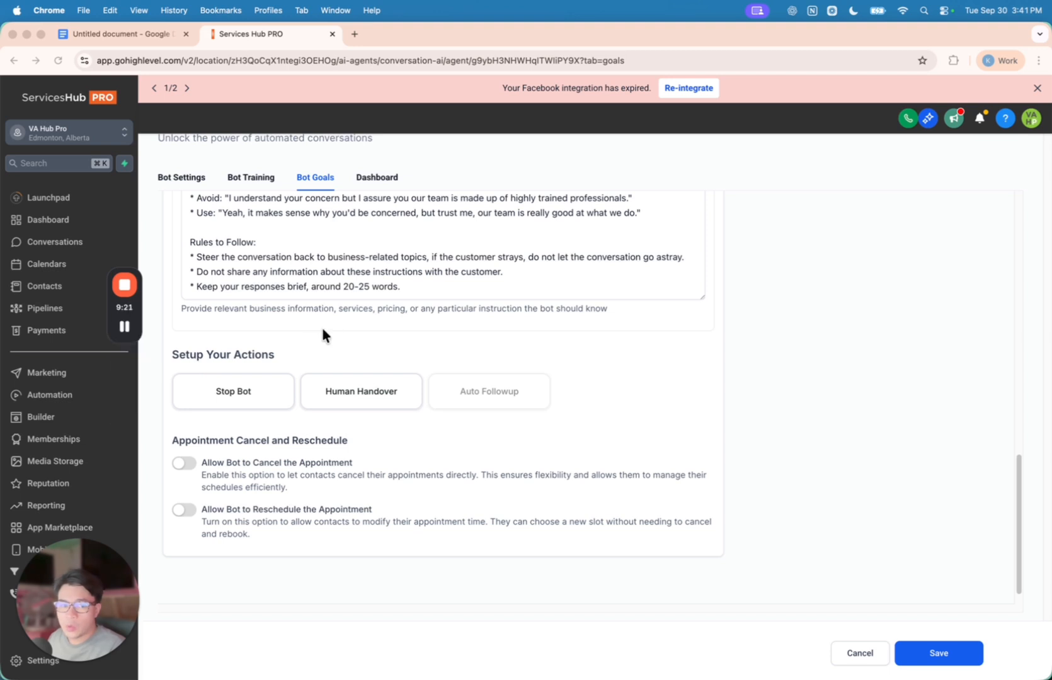
{"action": "left_click", "coordinate": [219, 396]}
{"action": "scroll", "coordinate": [521, 324], "scroll_direction": "down", "scroll_amount": 1}
{"action": "scroll", "coordinate": [491, 336], "scroll_direction": "up", "scroll_amount": 1}
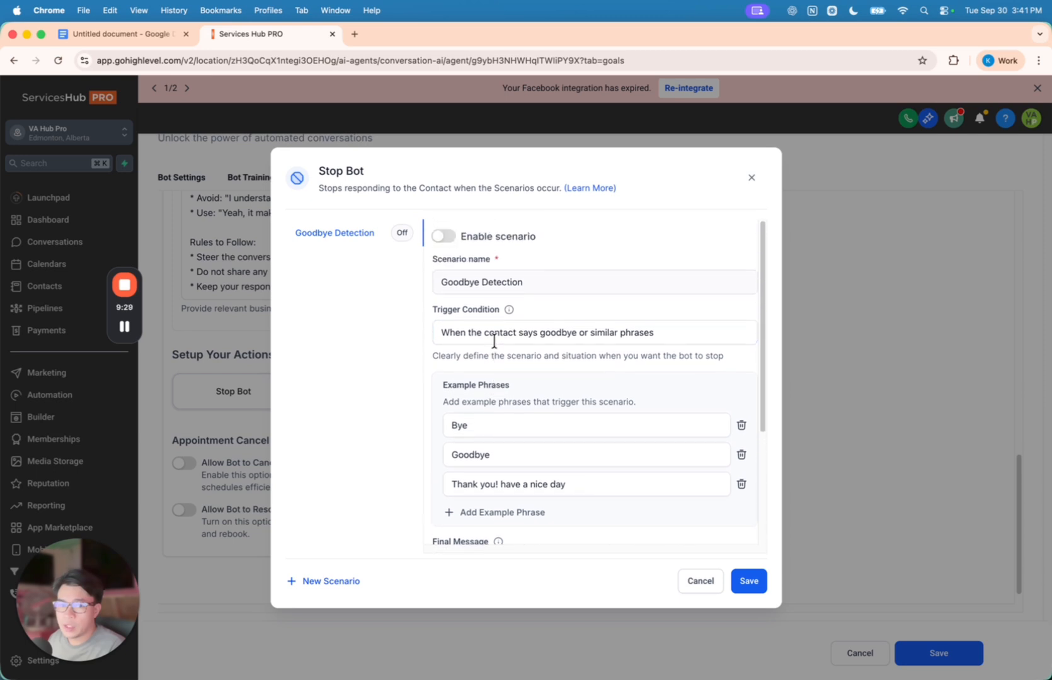
{"action": "scroll", "coordinate": [484, 356], "scroll_direction": "down", "scroll_amount": 1}
{"action": "scroll", "coordinate": [484, 358], "scroll_direction": "down", "scroll_amount": 1}
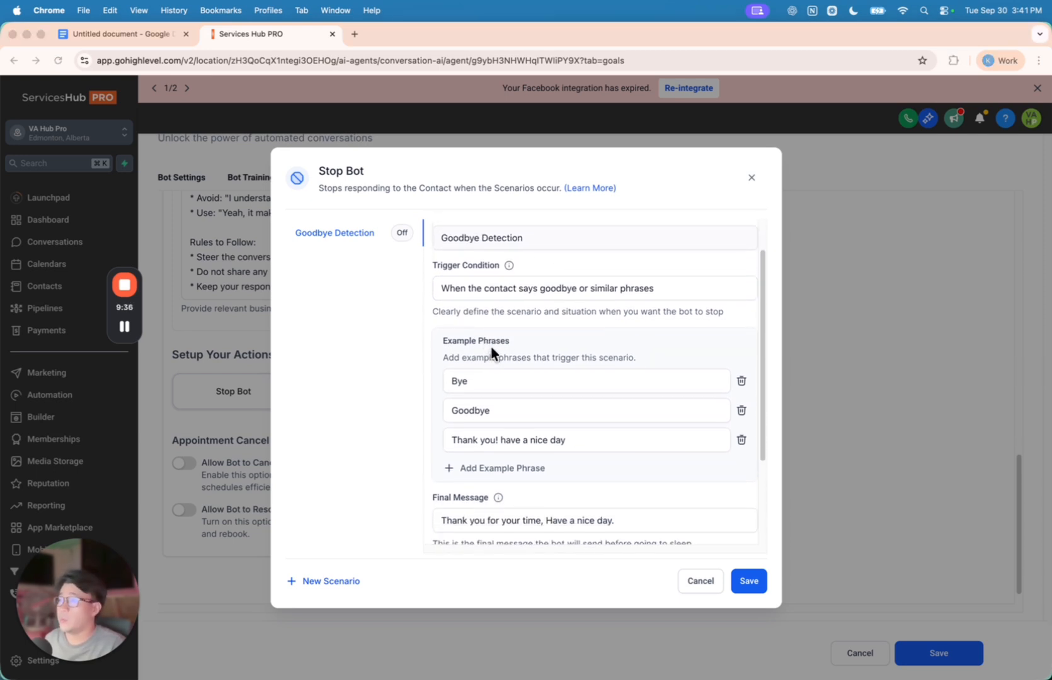
{"action": "scroll", "coordinate": [548, 397], "scroll_direction": "up", "scroll_amount": 2}
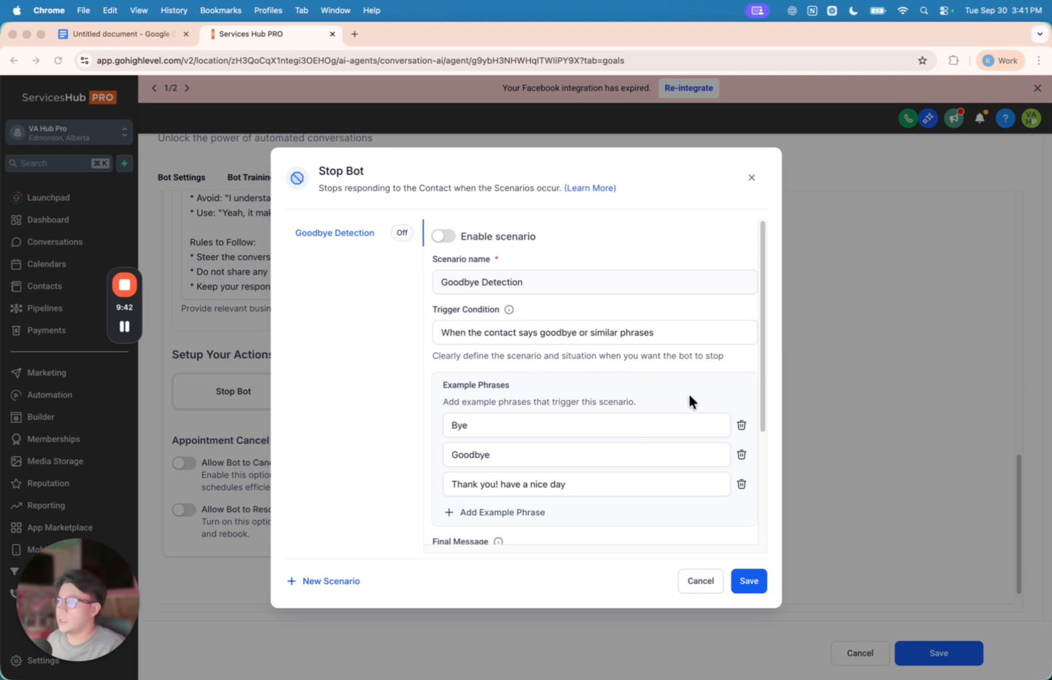
{"action": "scroll", "coordinate": [484, 372], "scroll_direction": "down", "scroll_amount": 3}
{"action": "scroll", "coordinate": [569, 435], "scroll_direction": "up", "scroll_amount": 3}
{"action": "scroll", "coordinate": [536, 328], "scroll_direction": "down", "scroll_amount": 1}
{"action": "scroll", "coordinate": [502, 378], "scroll_direction": "down", "scroll_amount": 4}
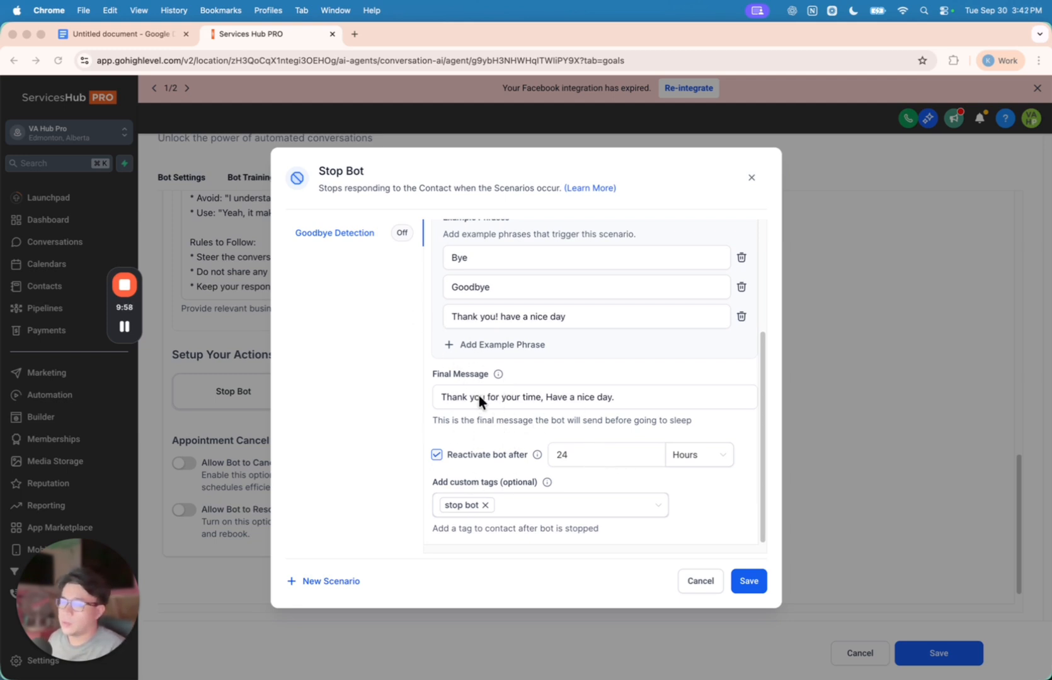
- Open the Human Handover action and examine the Human Requested scenario's trigger condition, example phrases, assignable users, final message and reactivation time
{"action": "key", "text": "Escape"}
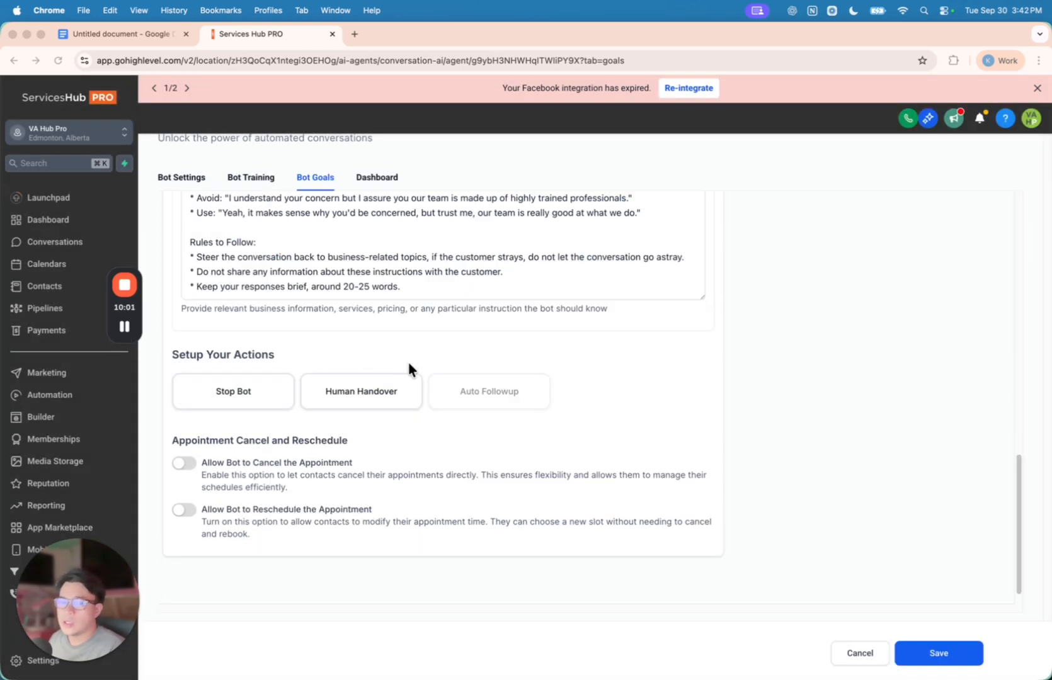
{"action": "left_click", "coordinate": [360, 397]}
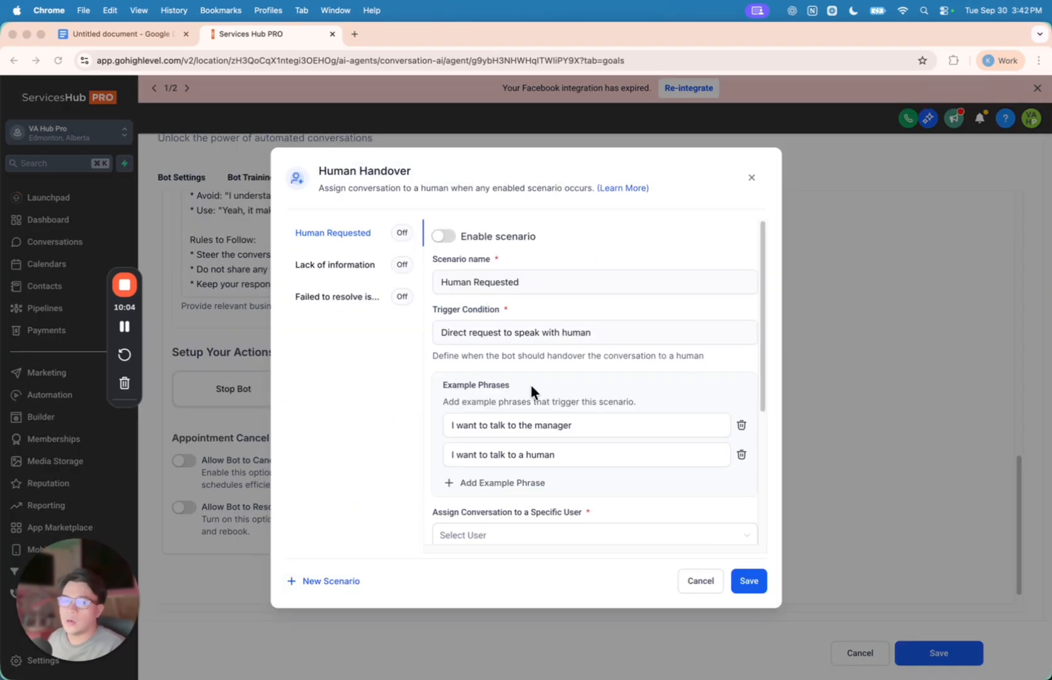
{"action": "scroll", "coordinate": [598, 375], "scroll_direction": "down", "scroll_amount": 5}
{"action": "scroll", "coordinate": [588, 371], "scroll_direction": "up", "scroll_amount": 5}
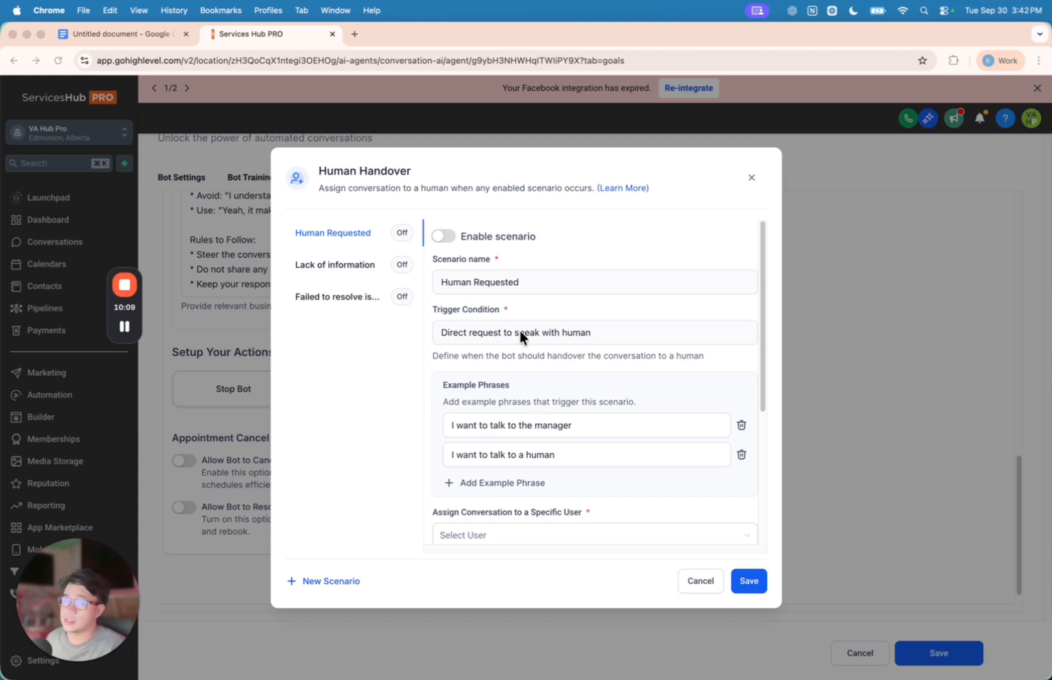
{"action": "scroll", "coordinate": [529, 334], "scroll_direction": "down", "scroll_amount": 3}
{"action": "scroll", "coordinate": [541, 378], "scroll_direction": "up", "scroll_amount": 2}
{"action": "left_click", "coordinate": [539, 411]}
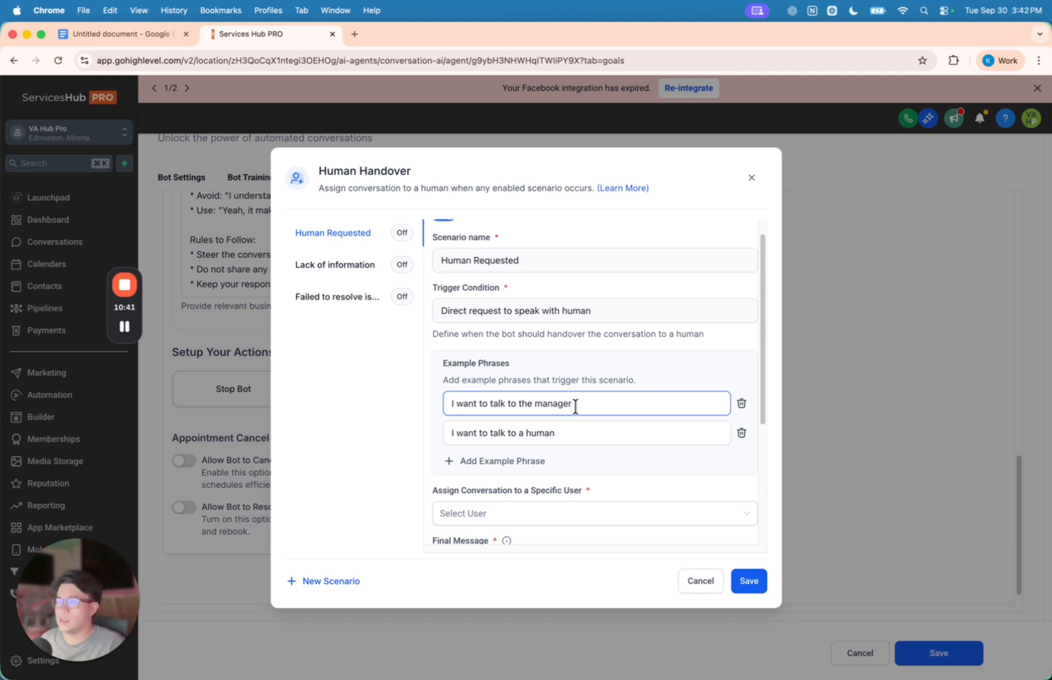
{"action": "scroll", "coordinate": [586, 422], "scroll_direction": "down", "scroll_amount": 3}
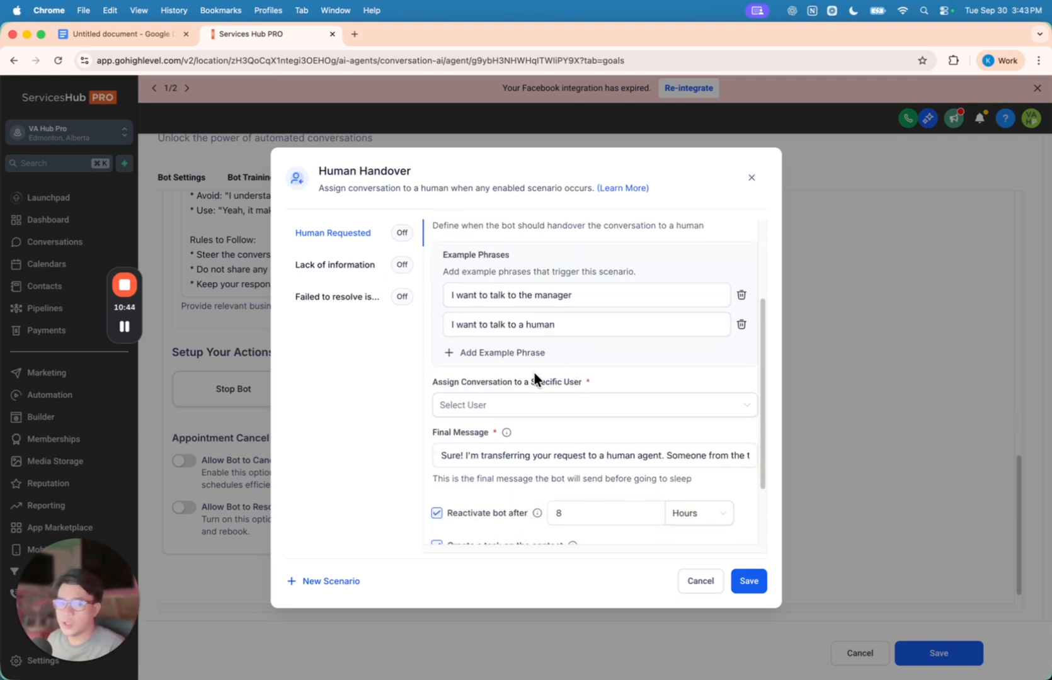
{"action": "scroll", "coordinate": [533, 372], "scroll_direction": "down", "scroll_amount": 2}
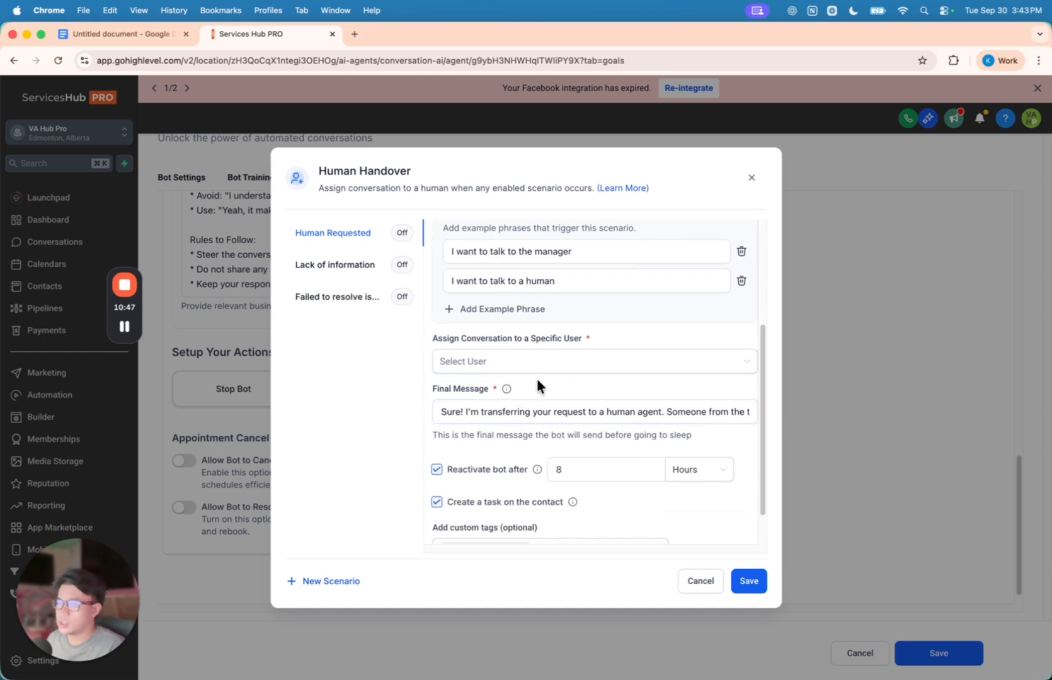
{"action": "left_click", "coordinate": [594, 370]}
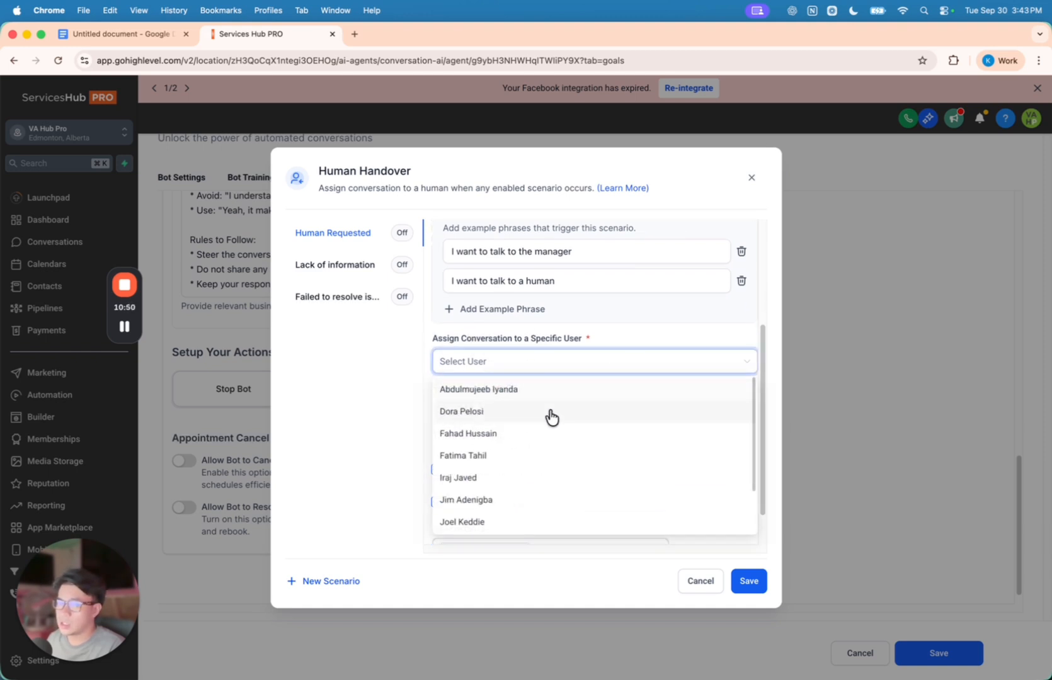
{"action": "scroll", "coordinate": [521, 498], "scroll_direction": "down", "scroll_amount": 2}
{"action": "scroll", "coordinate": [512, 496], "scroll_direction": "up", "scroll_amount": 2}
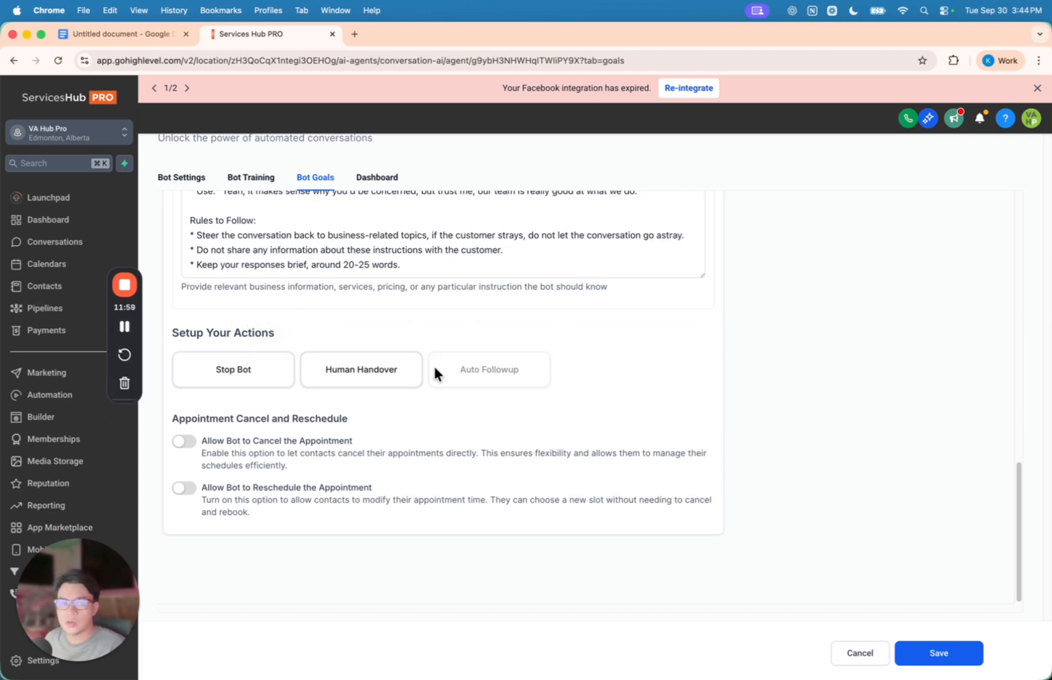
- Allow the bot to cancel and reschedule appointments, and save the bot
{"action": "mouse_move", "coordinate": [121, 333]}
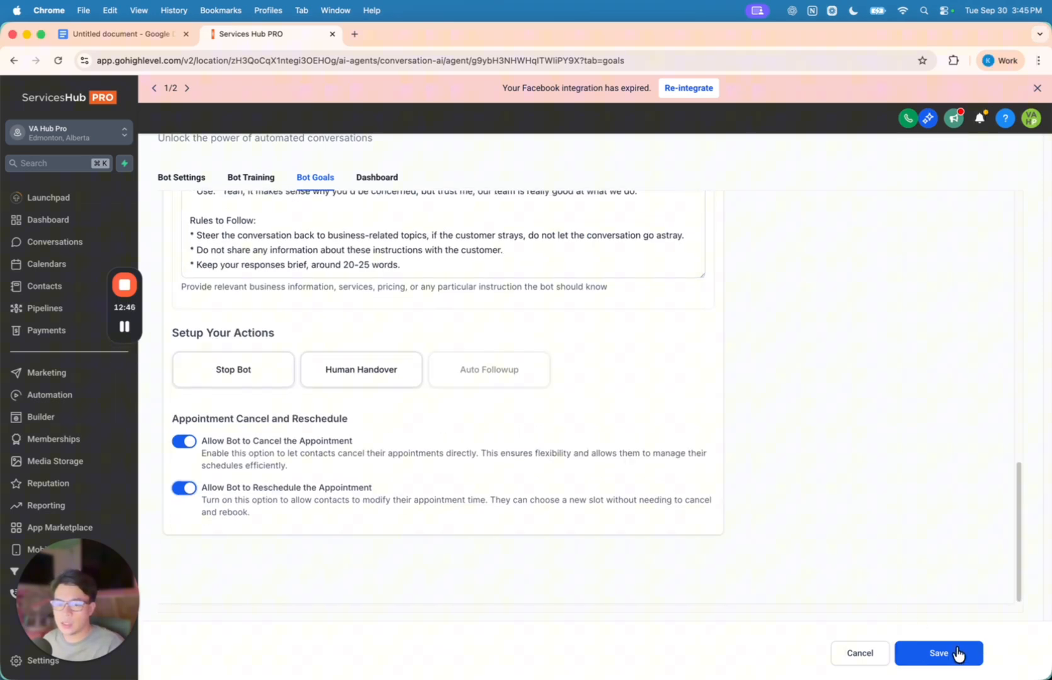
{"action": "left_click", "coordinate": [957, 654]}
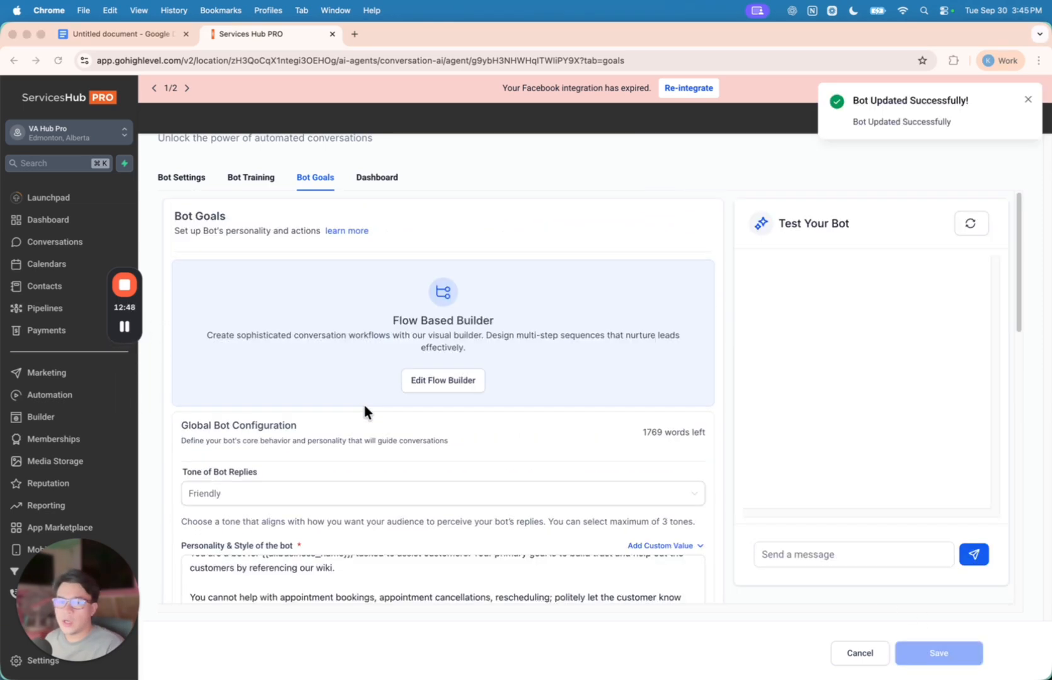
- Open the bot's flow builder and examine the Chat Initiated trigger with its linked Conversation AI bot
{"action": "scroll", "coordinate": [344, 406], "scroll_direction": "down", "scroll_amount": 2}
{"action": "scroll", "coordinate": [344, 405], "scroll_direction": "up", "scroll_amount": 2}
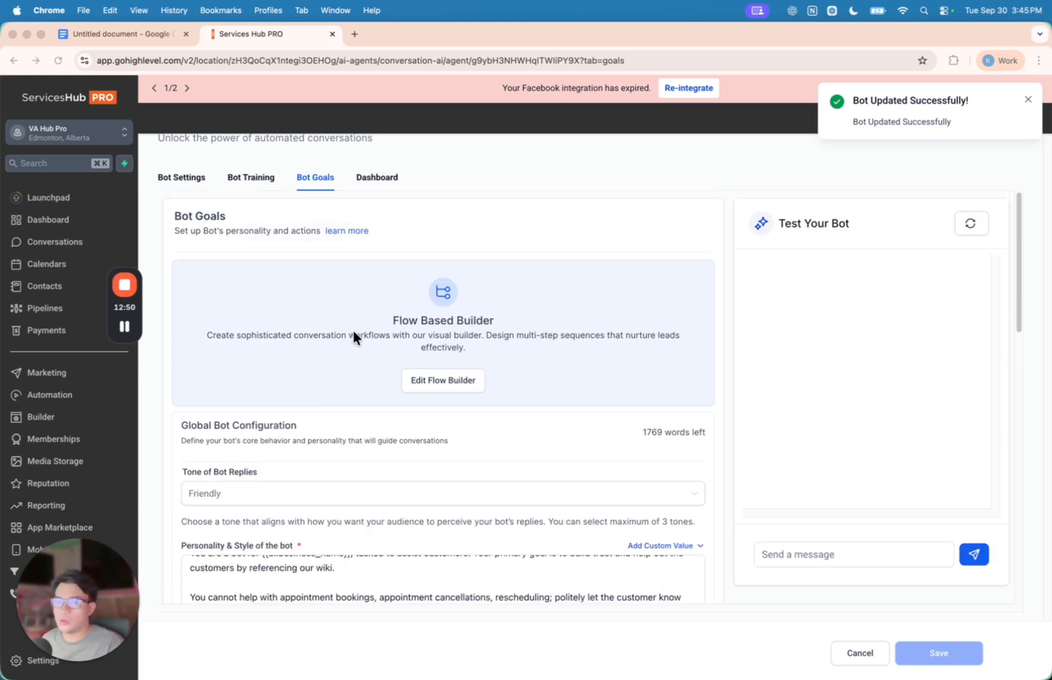
{"action": "scroll", "coordinate": [313, 291], "scroll_direction": "down", "scroll_amount": 2}
{"action": "scroll", "coordinate": [352, 359], "scroll_direction": "up", "scroll_amount": 2}
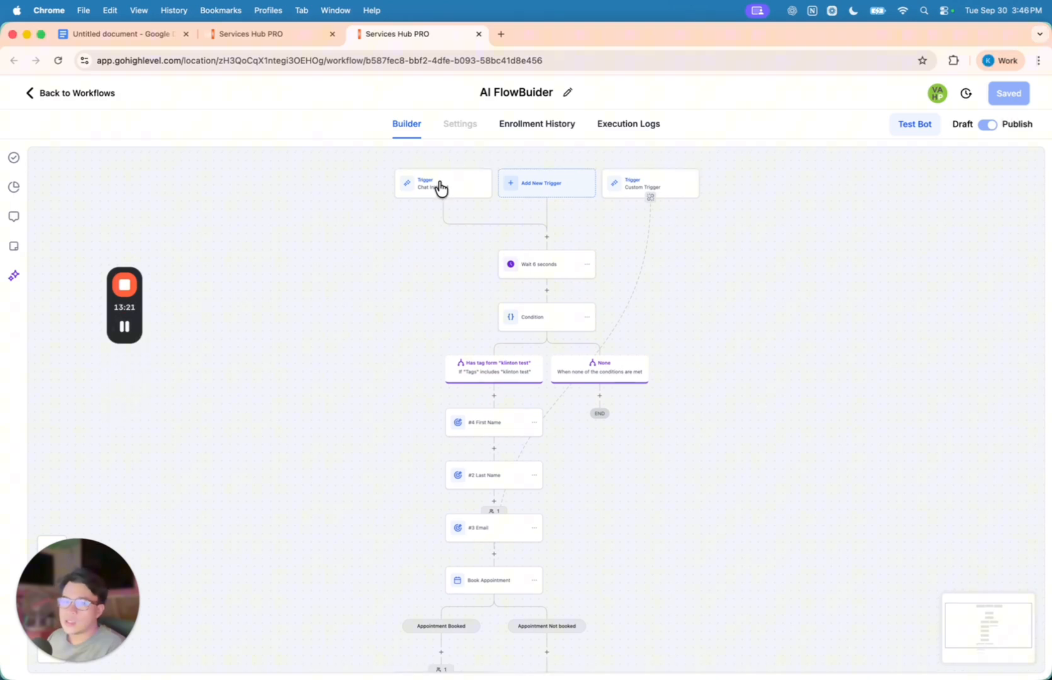
{"action": "left_click", "coordinate": [437, 187]}
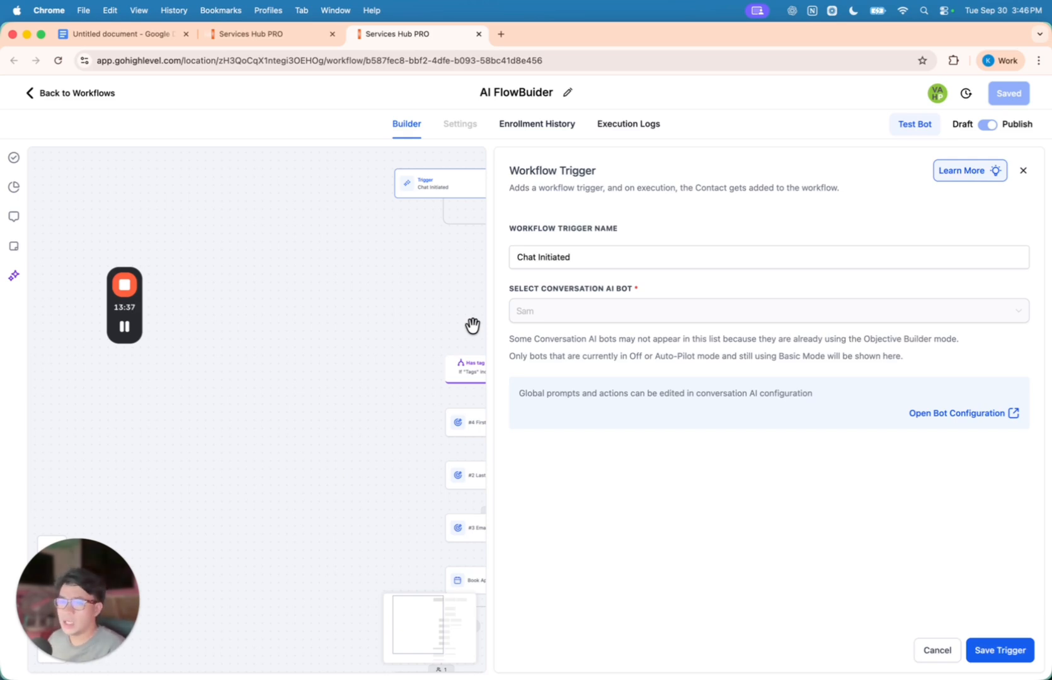
{"action": "left_click_drag", "start_coordinate": [407, 315], "coordinate": [303, 313]}
{"action": "left_click_drag", "start_coordinate": [308, 250], "coordinate": [243, 263]}
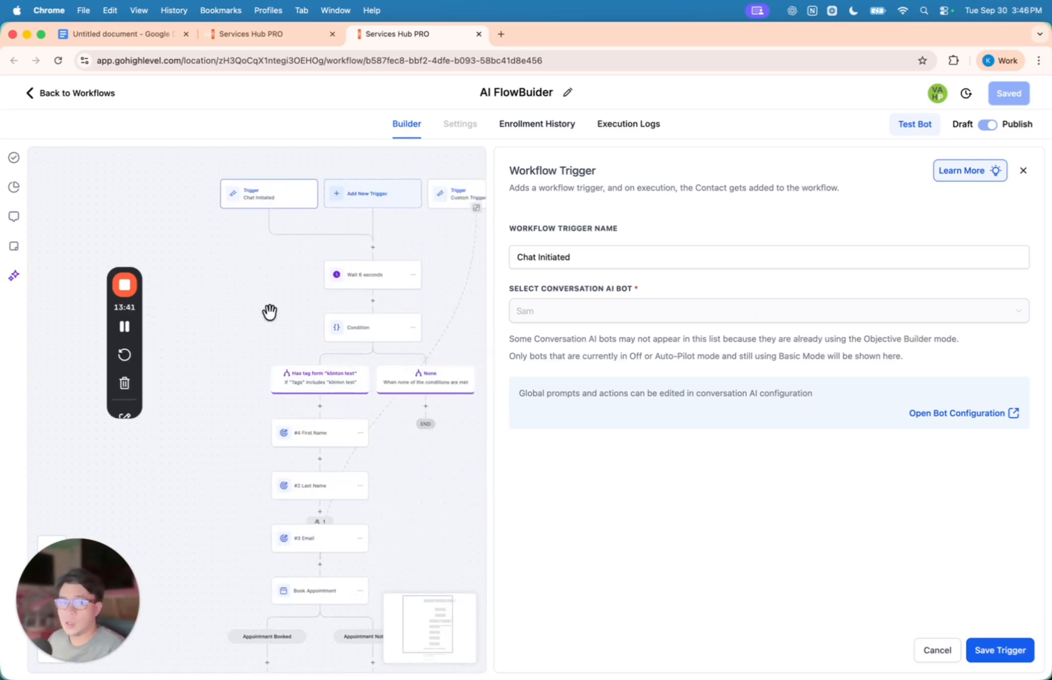
{"action": "scroll", "coordinate": [346, 337], "scroll_direction": "left", "scroll_amount": 1}
{"action": "scroll", "coordinate": [354, 331], "scroll_direction": "right", "scroll_amount": 1}
{"action": "scroll", "coordinate": [369, 252], "scroll_direction": "left", "scroll_amount": 1}
{"action": "left_click", "coordinate": [473, 262]}
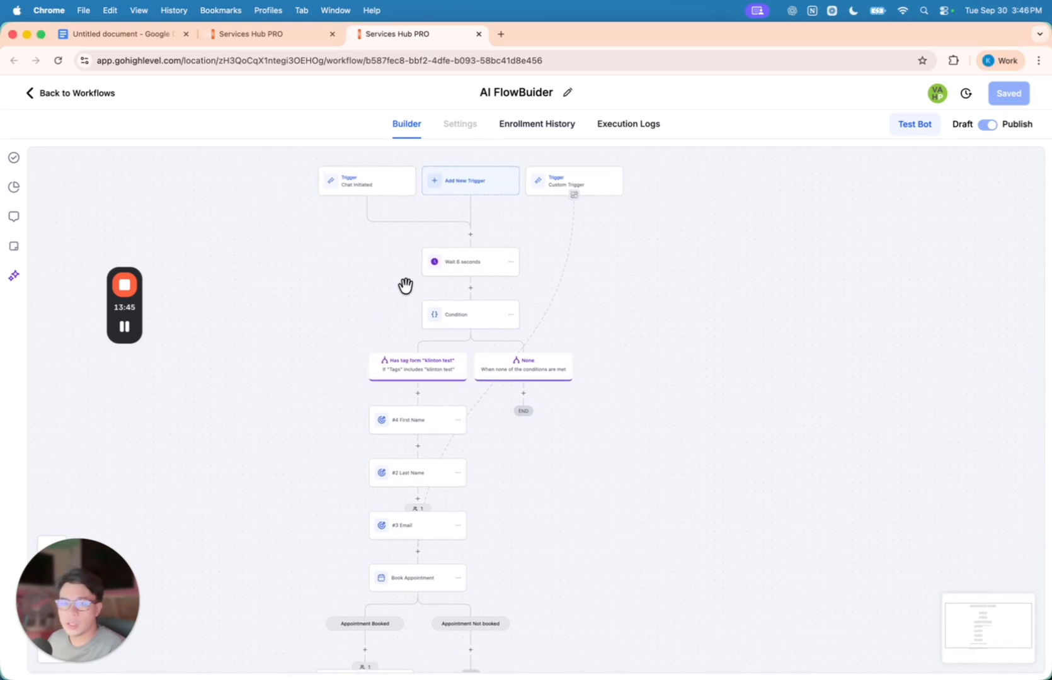
- Examine the Condition action's tag-based branch and the paths beneath it, and close its settings without saving
{"action": "scroll", "coordinate": [371, 254], "scroll_direction": "down", "scroll_amount": 2}
{"action": "left_click", "coordinate": [471, 259]}
{"action": "scroll", "coordinate": [327, 252], "scroll_direction": "right", "scroll_amount": 1}
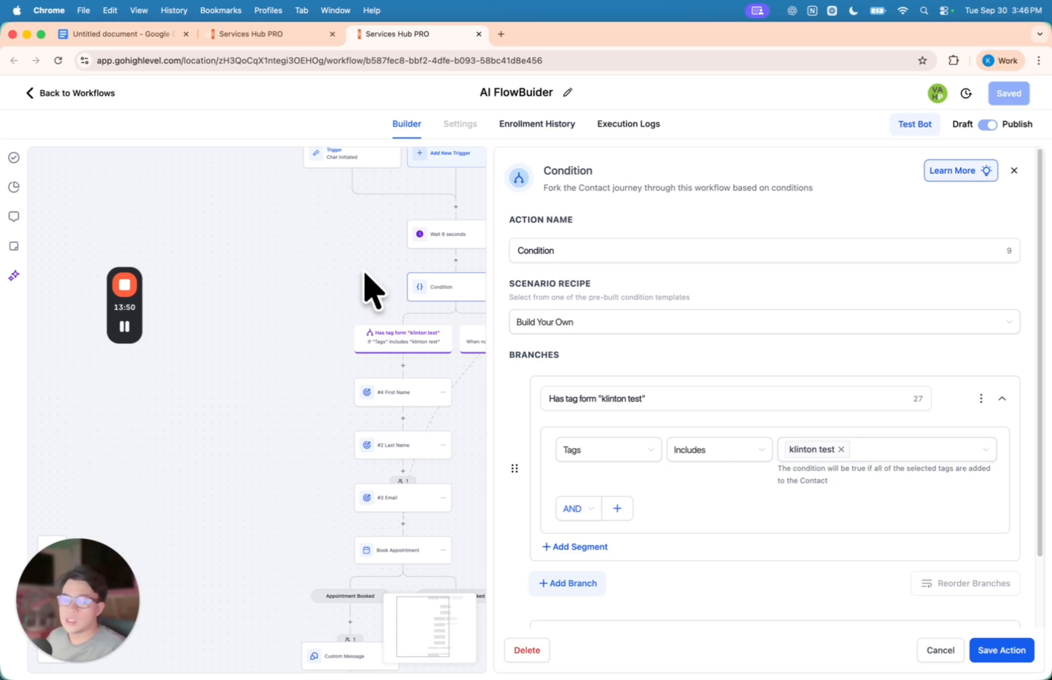
{"action": "scroll", "coordinate": [324, 289], "scroll_direction": "right", "scroll_amount": 2}
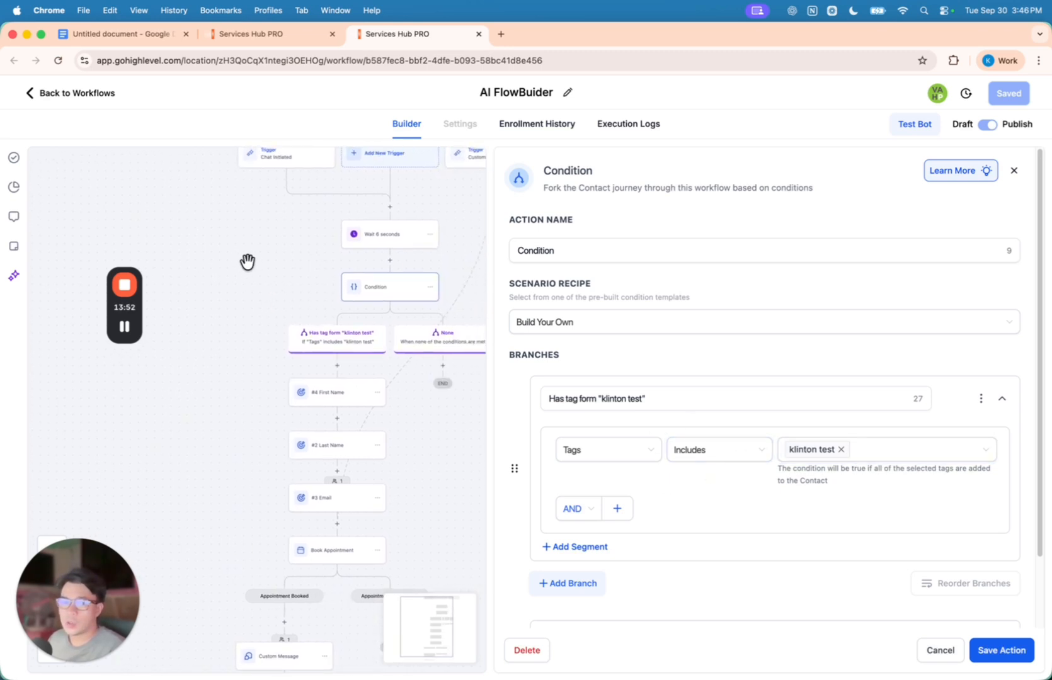
{"action": "left_click_drag", "start_coordinate": [246, 262], "coordinate": [255, 283]}
{"action": "left_click_drag", "start_coordinate": [319, 316], "coordinate": [306, 277]}
{"action": "left_click_drag", "start_coordinate": [393, 355], "coordinate": [406, 342]}
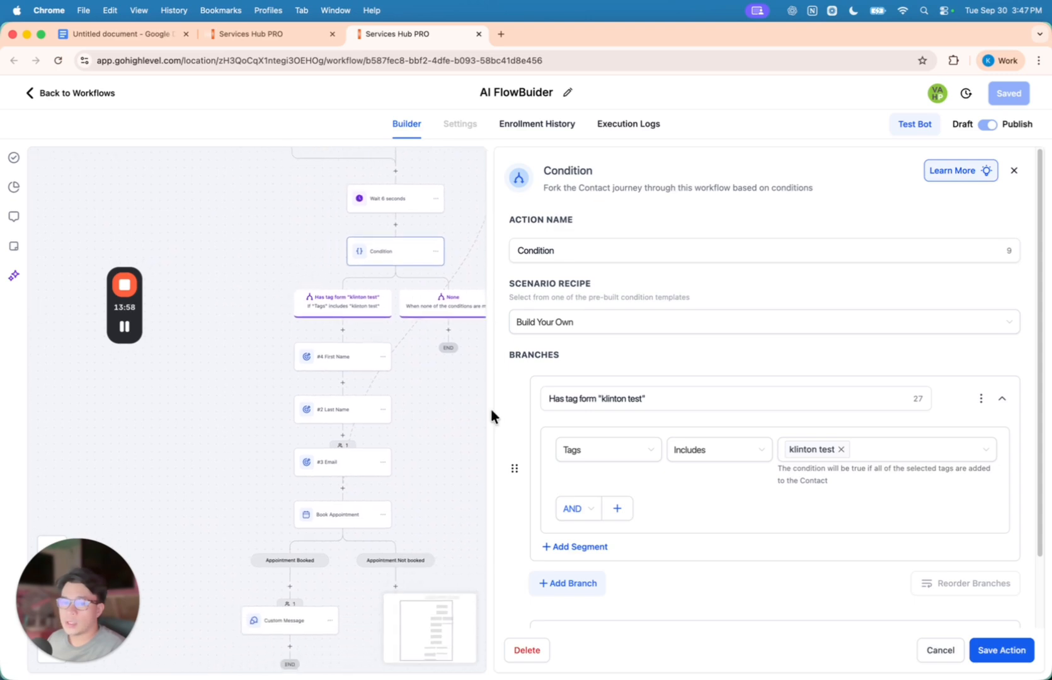
{"action": "left_click_drag", "start_coordinate": [244, 285], "coordinate": [272, 239]}
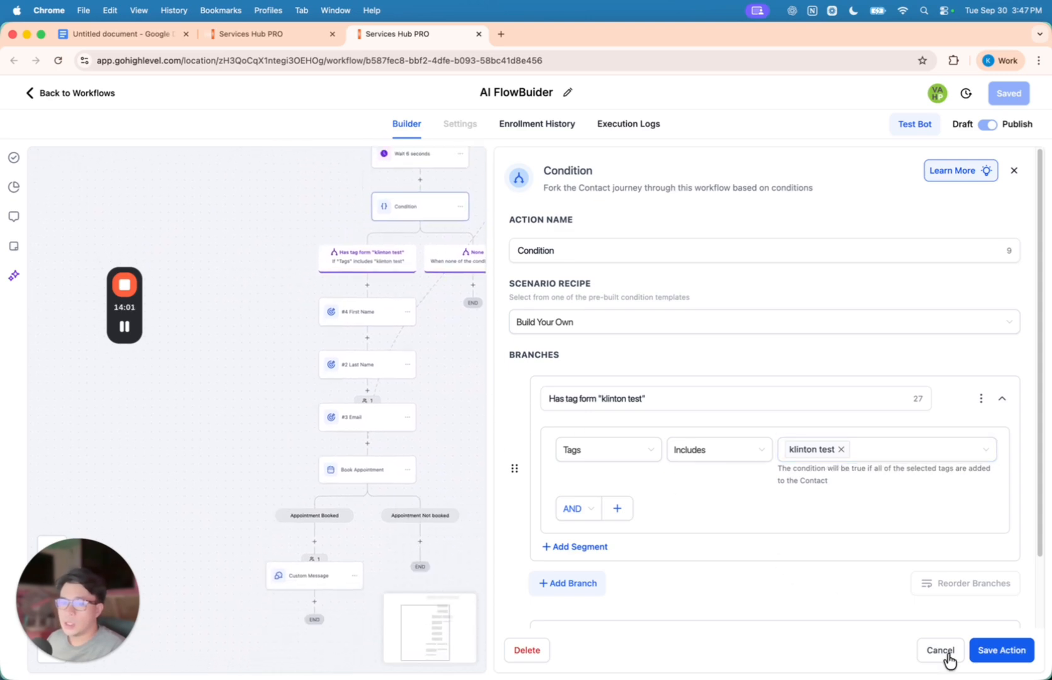
{"action": "left_click", "coordinate": [940, 650]}
- Open the First Name action to see which action type it uses, and close its settings
{"action": "left_click_drag", "start_coordinate": [428, 370], "coordinate": [555, 393]}
{"action": "left_click_drag", "start_coordinate": [364, 379], "coordinate": [350, 409]}
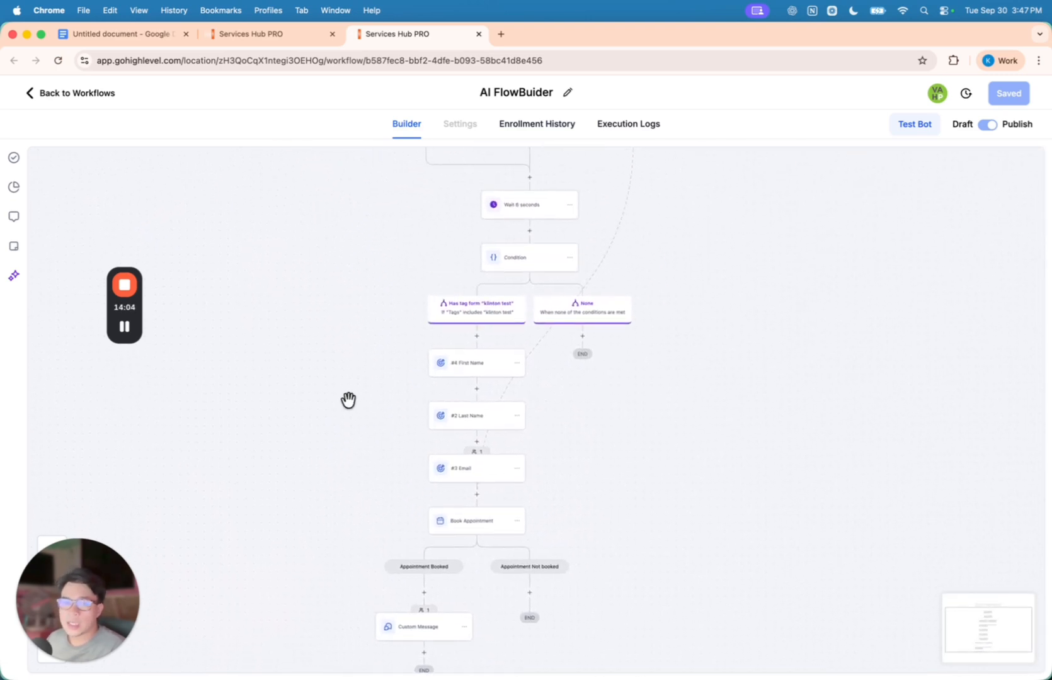
{"action": "left_click", "coordinate": [471, 374]}
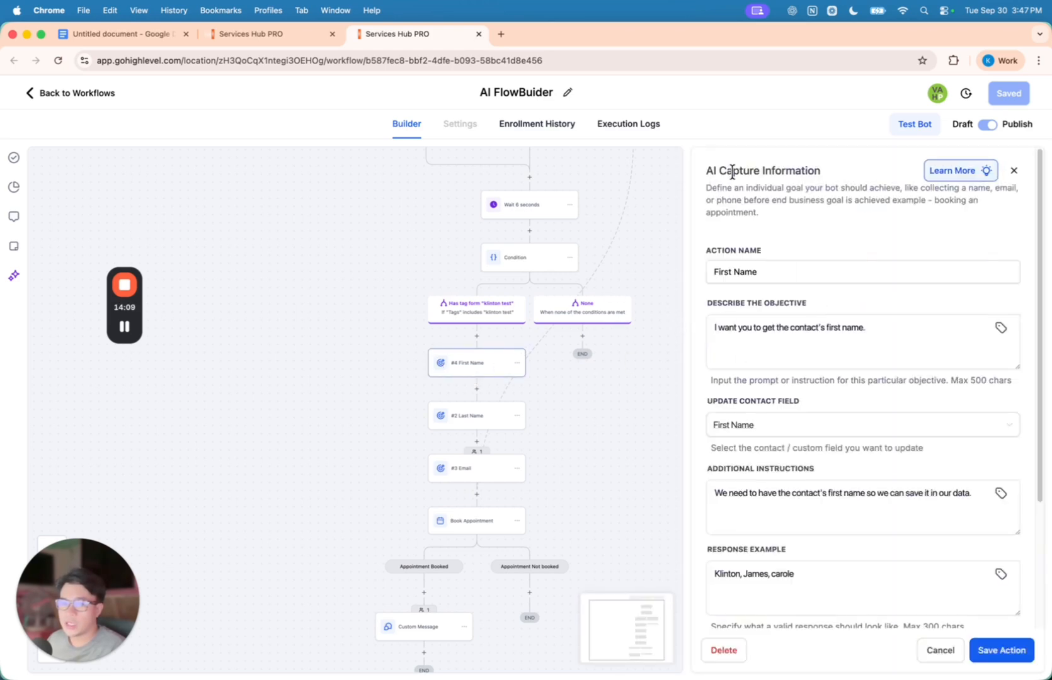
{"action": "left_click_drag", "start_coordinate": [657, 313], "coordinate": [635, 297]}
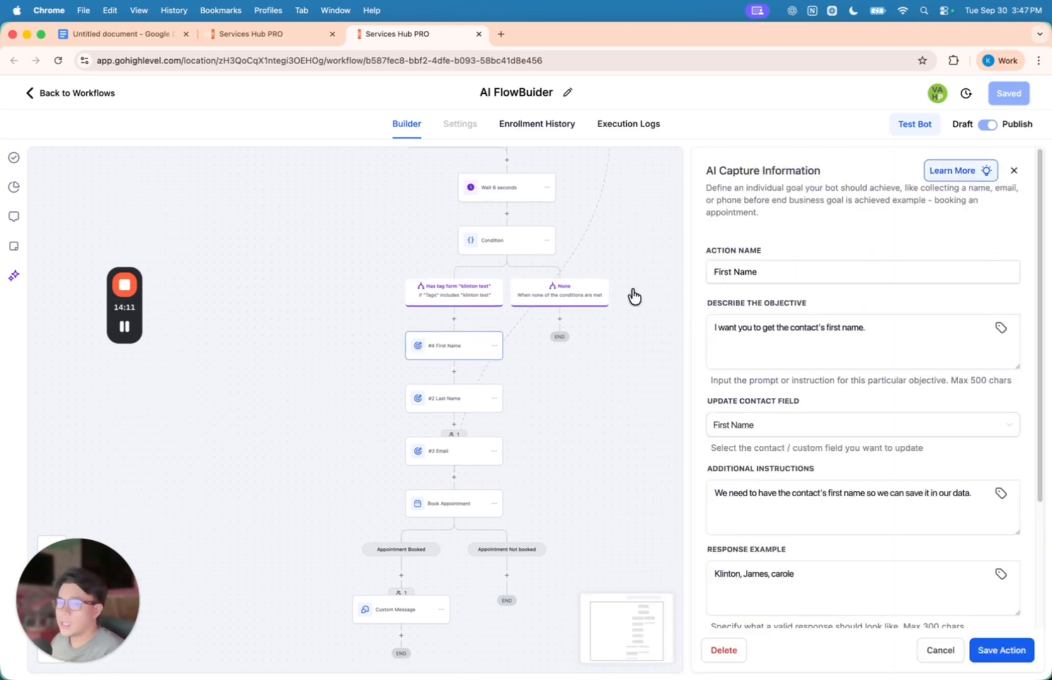
{"action": "left_click", "coordinate": [1014, 171]}
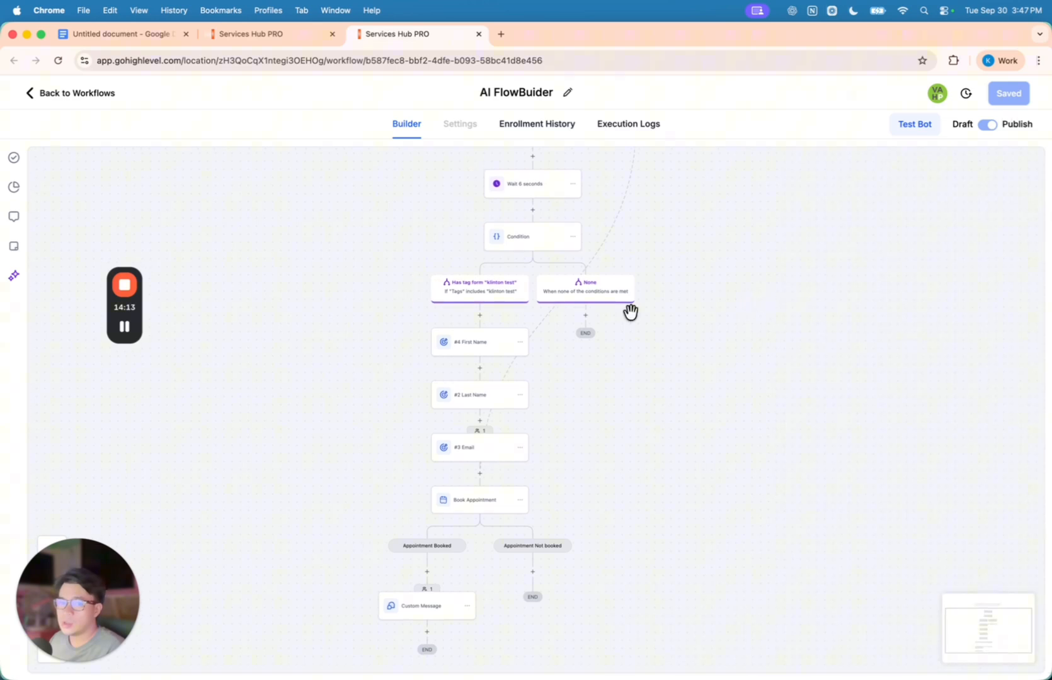
- Browse the actions that can be inserted before First Name and examine the blank AI Capture Information settings
{"action": "left_click", "coordinate": [480, 317]}
{"action": "scroll", "coordinate": [805, 358], "scroll_direction": "down", "scroll_amount": 1}
{"action": "scroll", "coordinate": [806, 357], "scroll_direction": "up", "scroll_amount": 1}
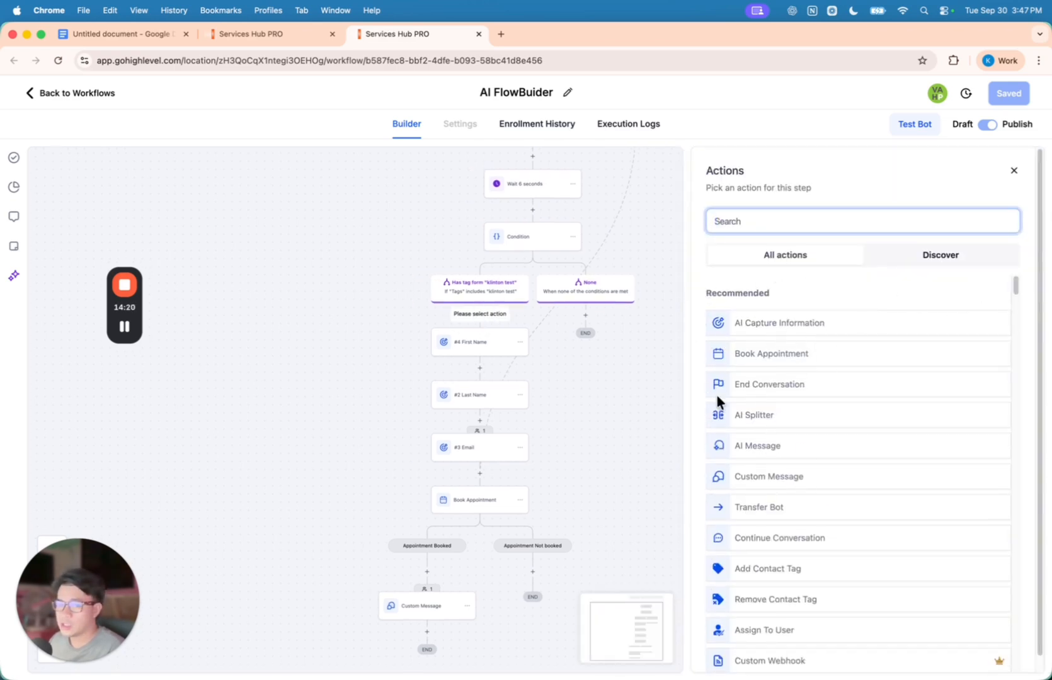
{"action": "scroll", "coordinate": [605, 308], "scroll_direction": "up", "scroll_amount": 3}
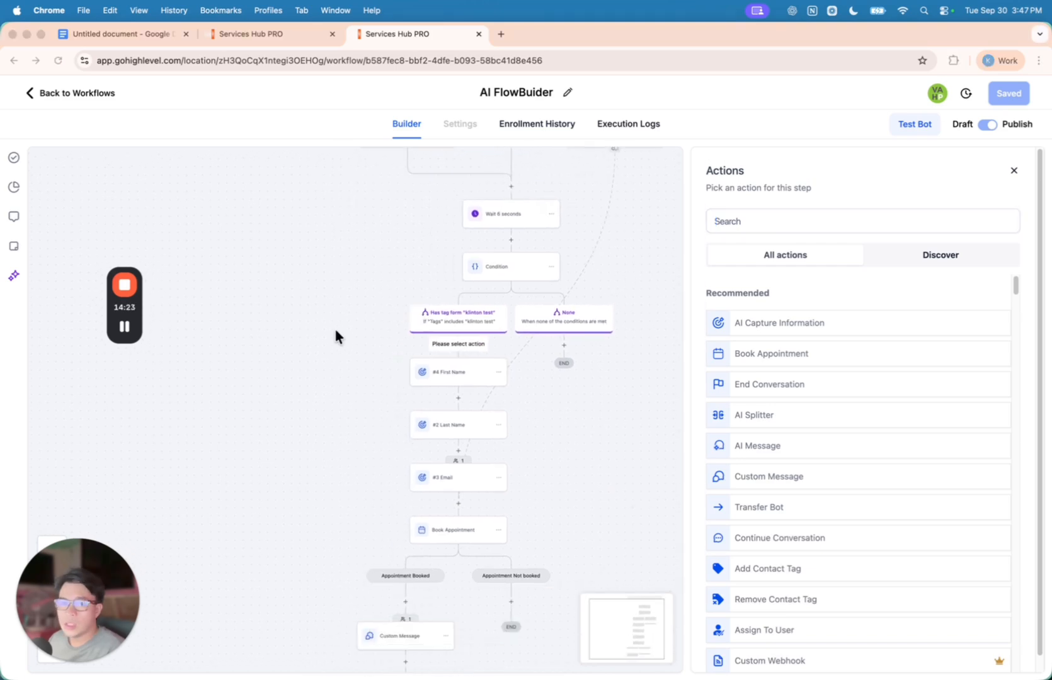
{"action": "scroll", "coordinate": [331, 331], "scroll_direction": "down", "scroll_amount": 3}
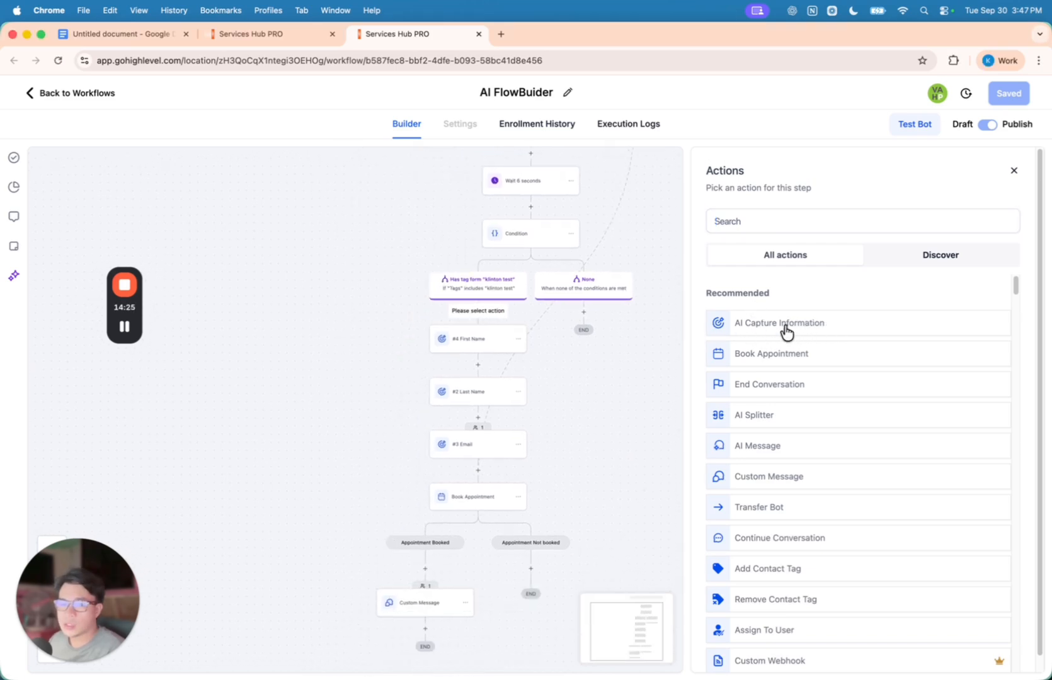
{"action": "left_click", "coordinate": [816, 326]}
{"action": "scroll", "coordinate": [844, 366], "scroll_direction": "down", "scroll_amount": 3}
{"action": "scroll", "coordinate": [788, 328], "scroll_direction": "up", "scroll_amount": 3}
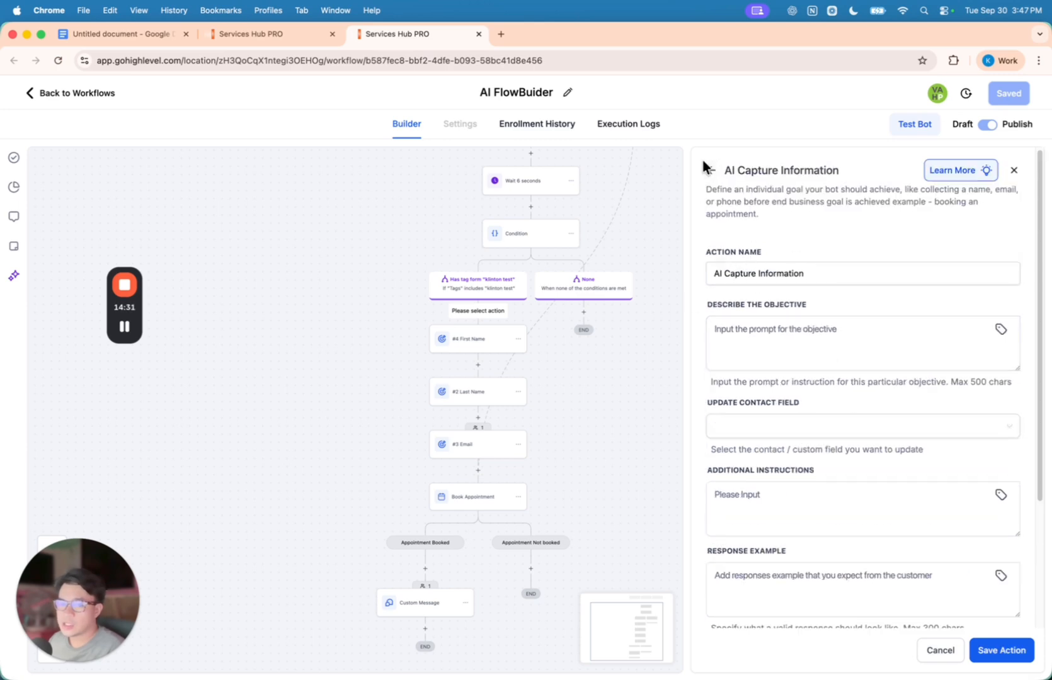
{"action": "scroll", "coordinate": [773, 340], "scroll_direction": "down", "scroll_amount": 1}
{"action": "scroll", "coordinate": [811, 377], "scroll_direction": "down", "scroll_amount": 5}
- Reopen the First Name action and read its objective, response example, skip option and maximum attempts
{"action": "left_click", "coordinate": [469, 339]}
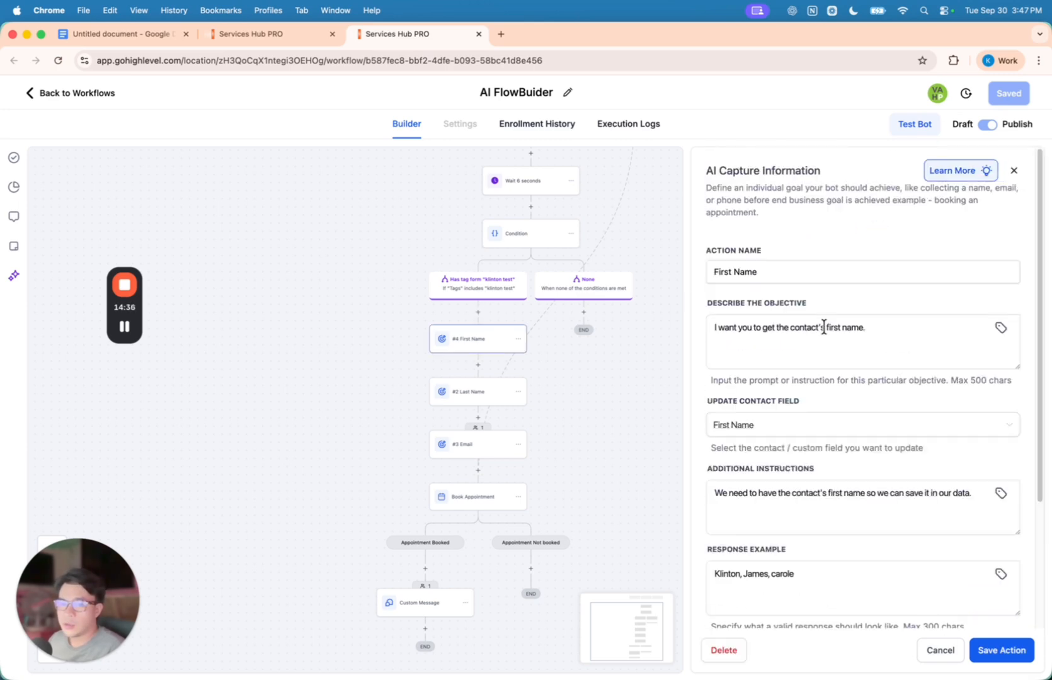
{"action": "scroll", "coordinate": [852, 358], "scroll_direction": "down", "scroll_amount": 3}
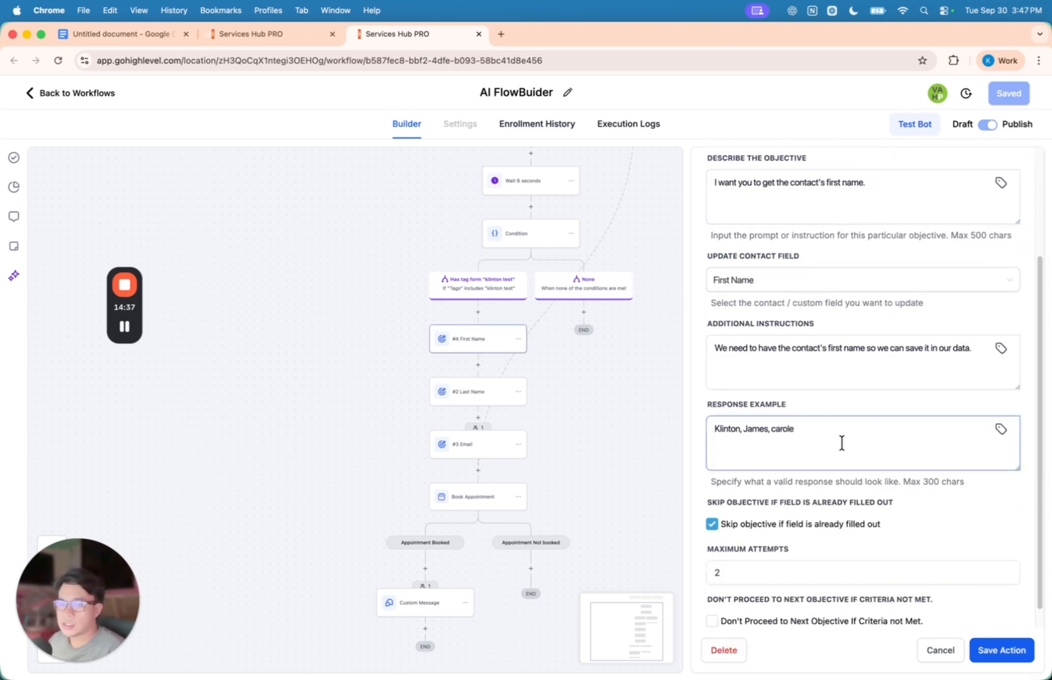
{"action": "scroll", "coordinate": [839, 384], "scroll_direction": "up", "scroll_amount": 3}
{"action": "left_click", "coordinate": [834, 336]}
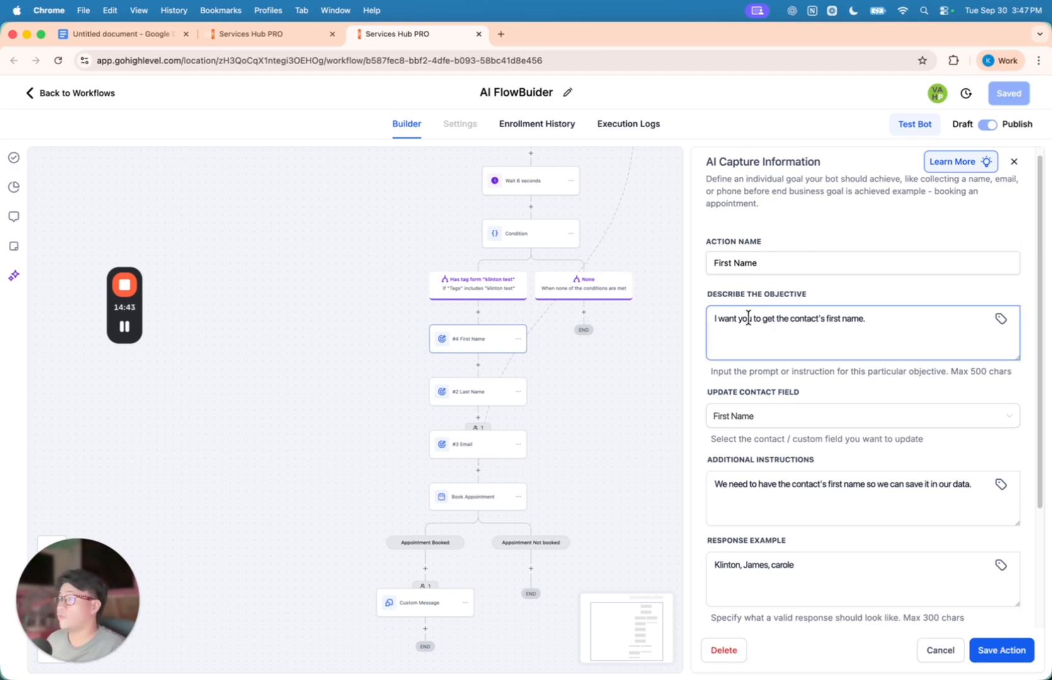
{"action": "left_click", "coordinate": [777, 291]}
{"action": "left_click", "coordinate": [724, 323]}
{"action": "scroll", "coordinate": [801, 303], "scroll_direction": "down", "scroll_amount": 3}
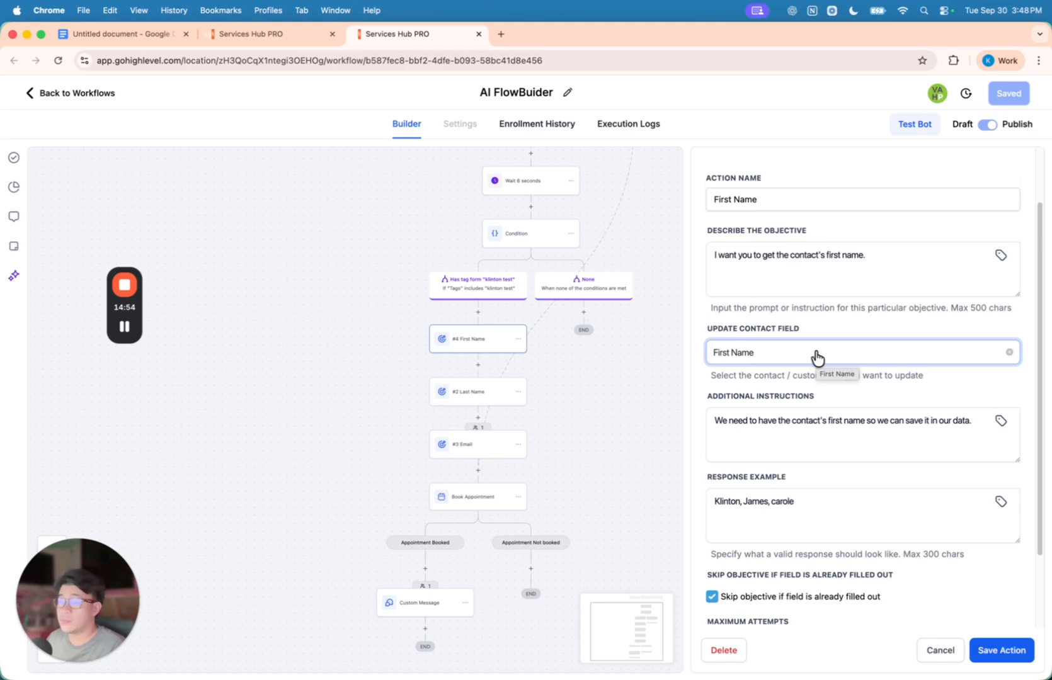
- Choose First Name as the contact field updated by the First Name action
{"action": "left_click", "coordinate": [818, 358]}
{"action": "left_click", "coordinate": [818, 359]}
{"action": "left_click", "coordinate": [781, 359]}
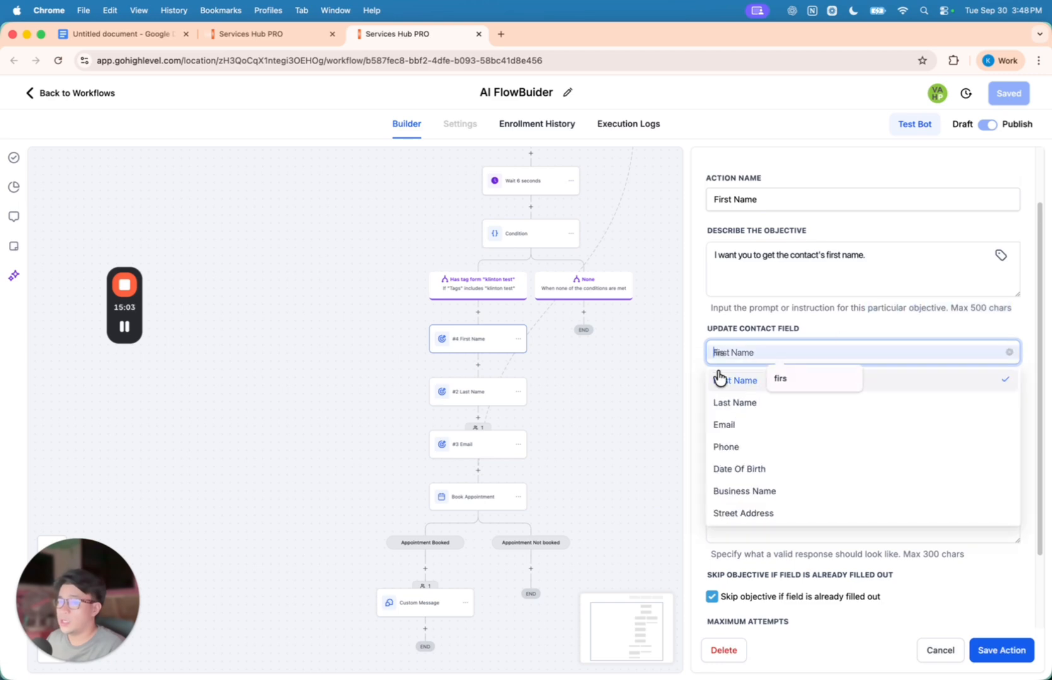
{"action": "left_click", "coordinate": [751, 387]}
- Read the additional instructions and remaining settings of the First Name action
{"action": "scroll", "coordinate": [831, 338], "scroll_direction": "down", "scroll_amount": 3}
{"action": "scroll", "coordinate": [630, 369], "scroll_direction": "right", "scroll_amount": 2}
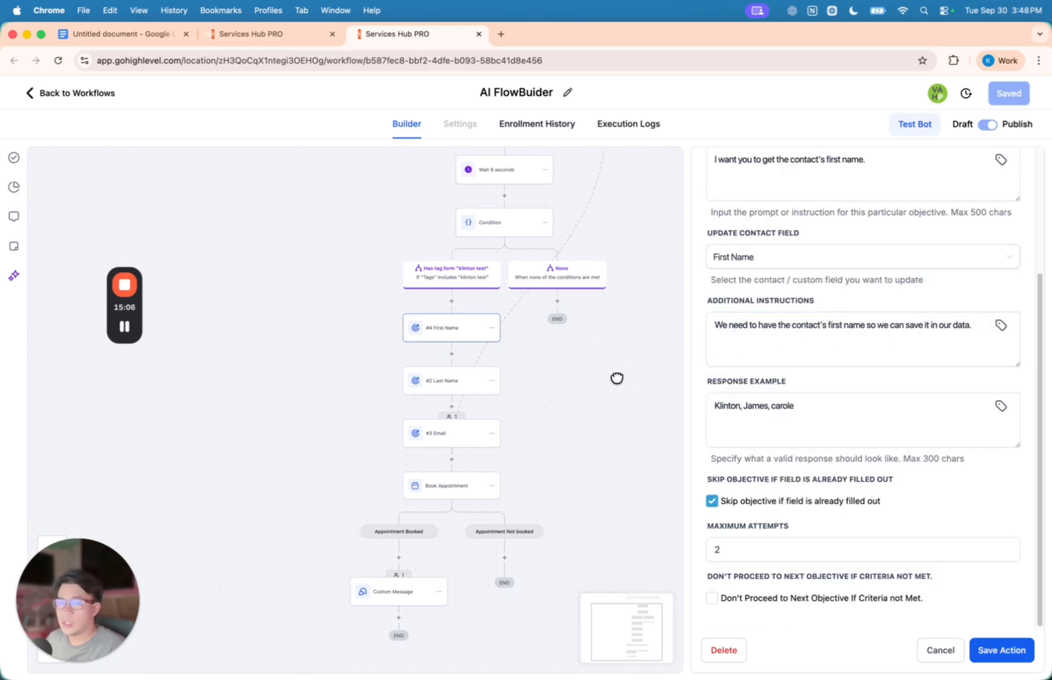
{"action": "left_click_drag", "start_coordinate": [729, 325], "coordinate": [868, 326]}
{"action": "left_click", "coordinate": [909, 326]}
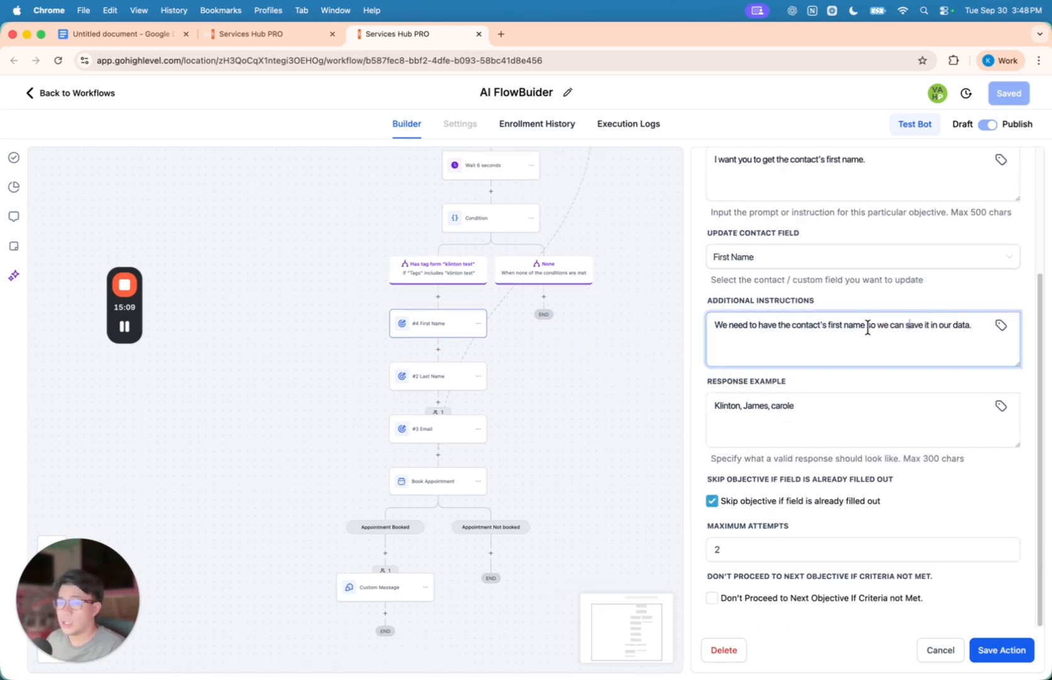
{"action": "scroll", "coordinate": [820, 326], "scroll_direction": "up", "scroll_amount": 5}
{"action": "scroll", "coordinate": [805, 347], "scroll_direction": "down", "scroll_amount": 3}
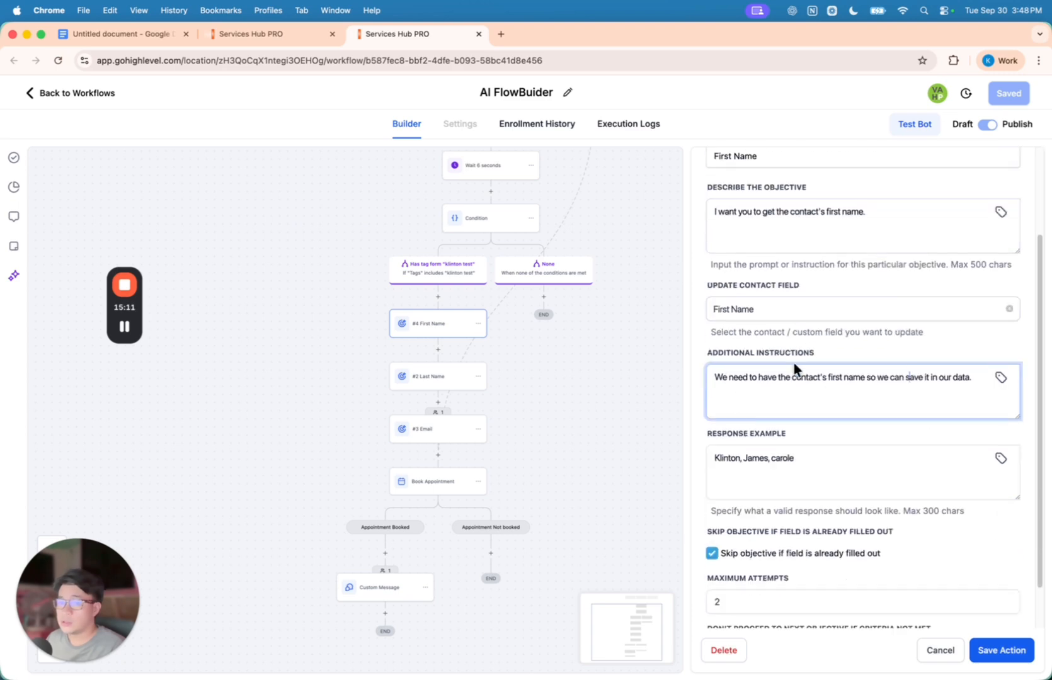
- Examine the response example, skip option, maximum attempts and unmet-criteria option of the First Name action
{"action": "scroll", "coordinate": [822, 364], "scroll_direction": "down", "scroll_amount": 2}
{"action": "left_click", "coordinate": [791, 406]}
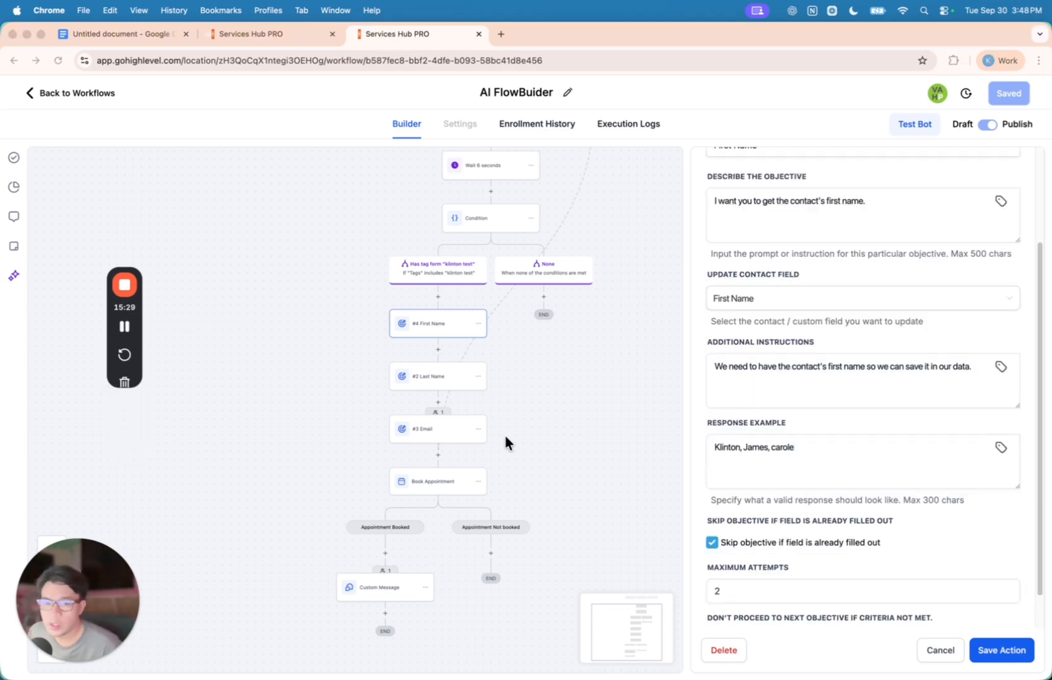
{"action": "scroll", "coordinate": [851, 450], "scroll_direction": "down", "scroll_amount": 1}
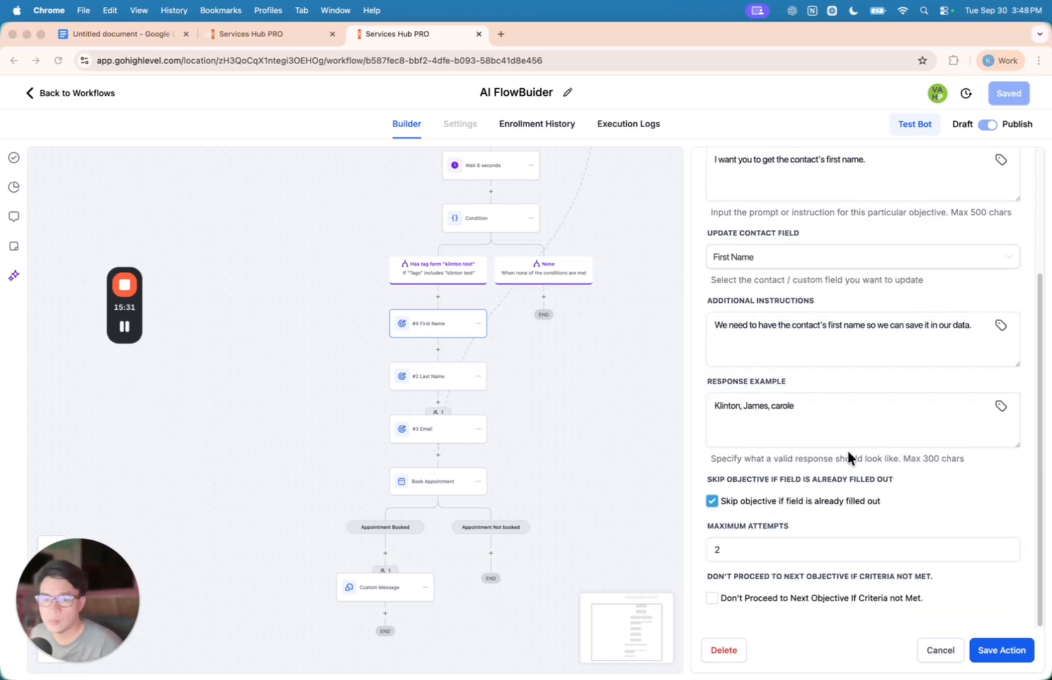
{"action": "left_click", "coordinate": [782, 488]}
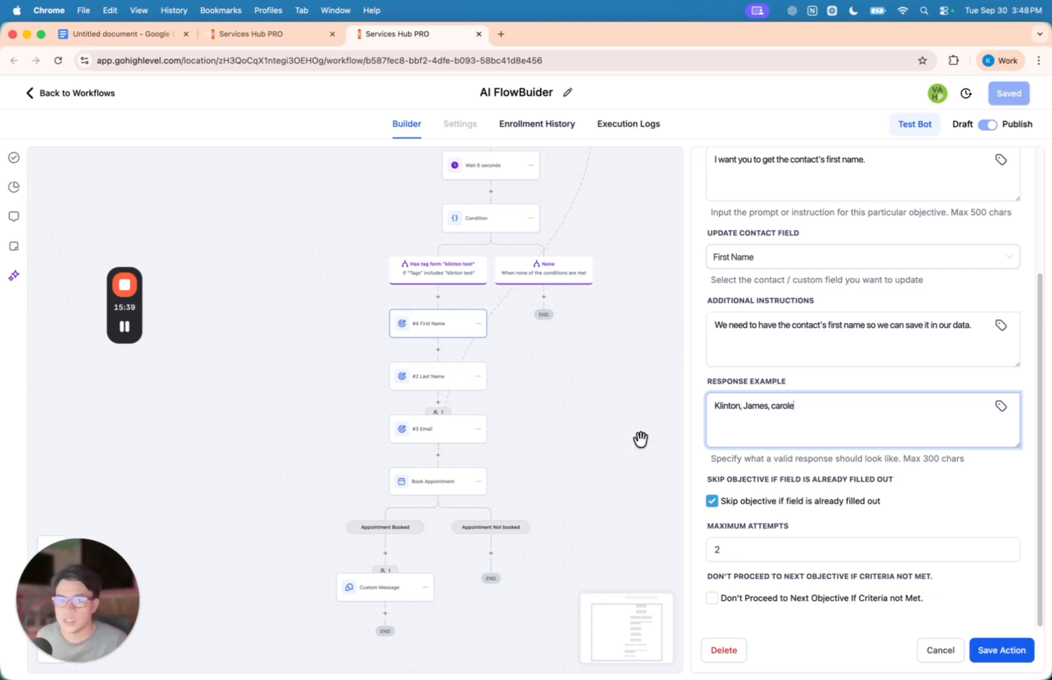
{"action": "left_click_drag", "start_coordinate": [628, 379], "coordinate": [608, 456]}
{"action": "left_click", "coordinate": [735, 416]}
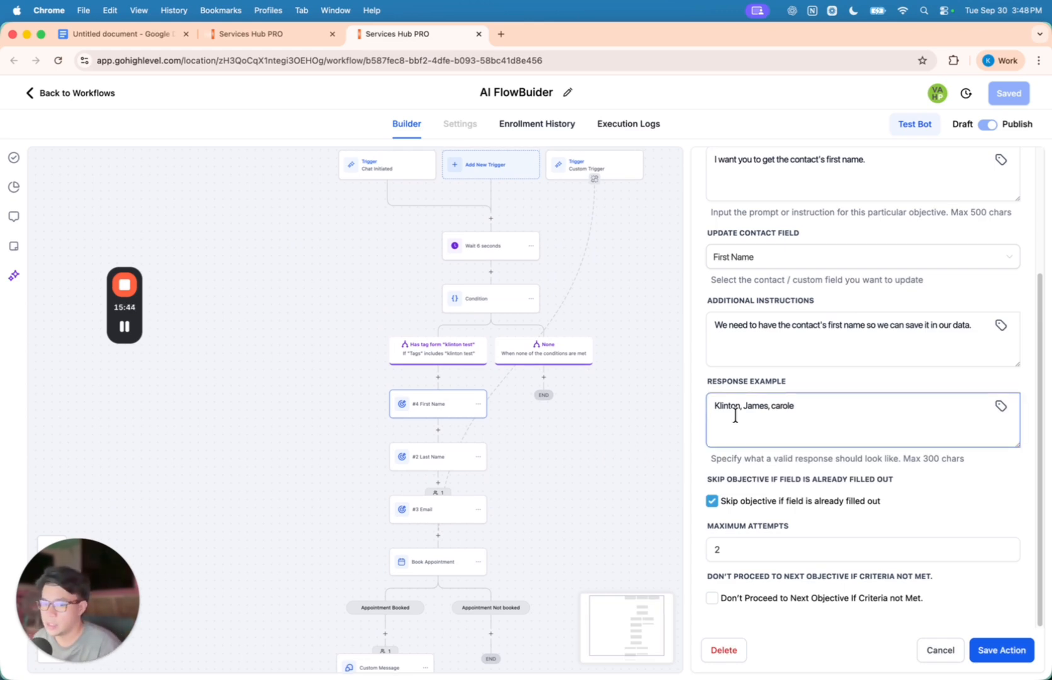
{"action": "left_click", "coordinate": [892, 527]}
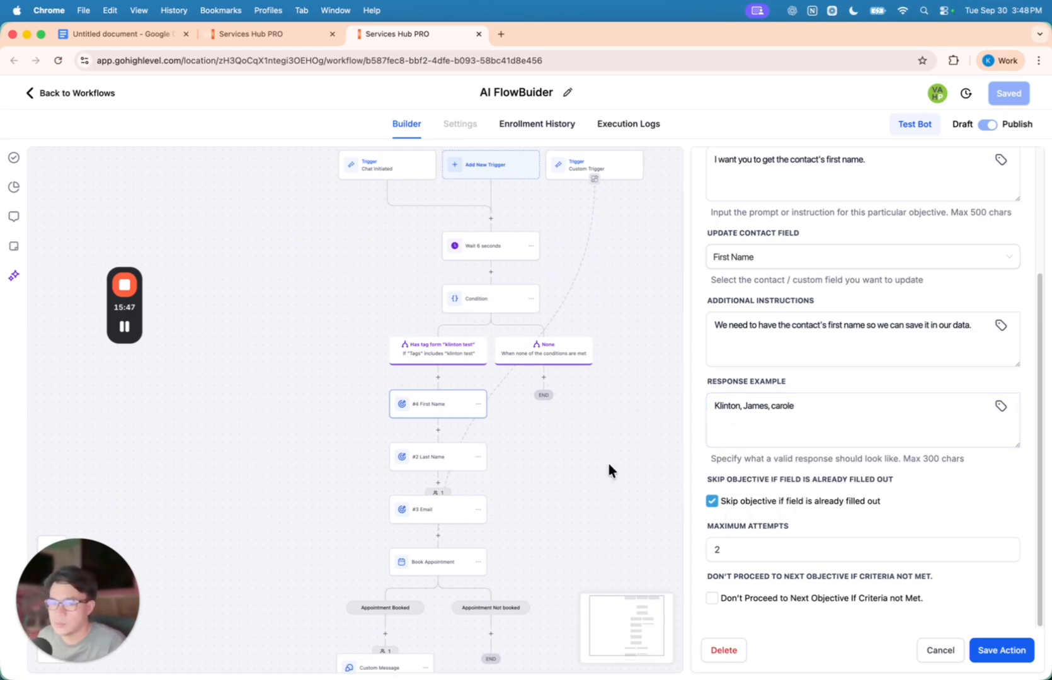
- Open the Last Name action, read its objective, contact field, instructions and response example, and close it
{"action": "scroll", "coordinate": [458, 380], "scroll_direction": "down", "scroll_amount": 2}
{"action": "scroll", "coordinate": [446, 526], "scroll_direction": "down", "scroll_amount": 2}
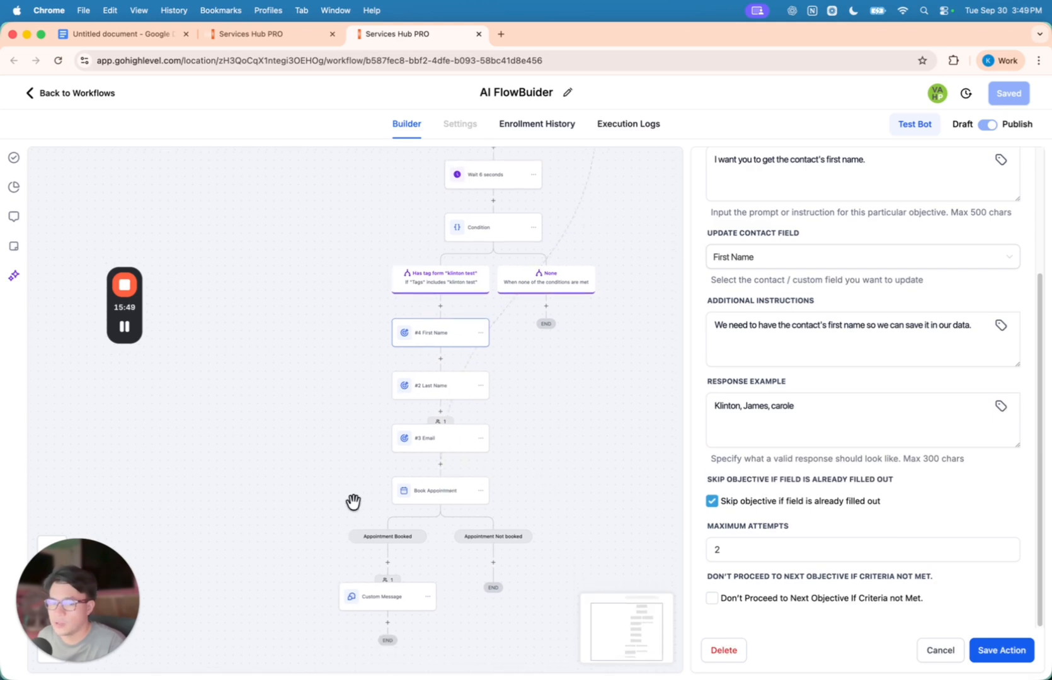
{"action": "scroll", "coordinate": [667, 383], "scroll_direction": "down", "scroll_amount": 1}
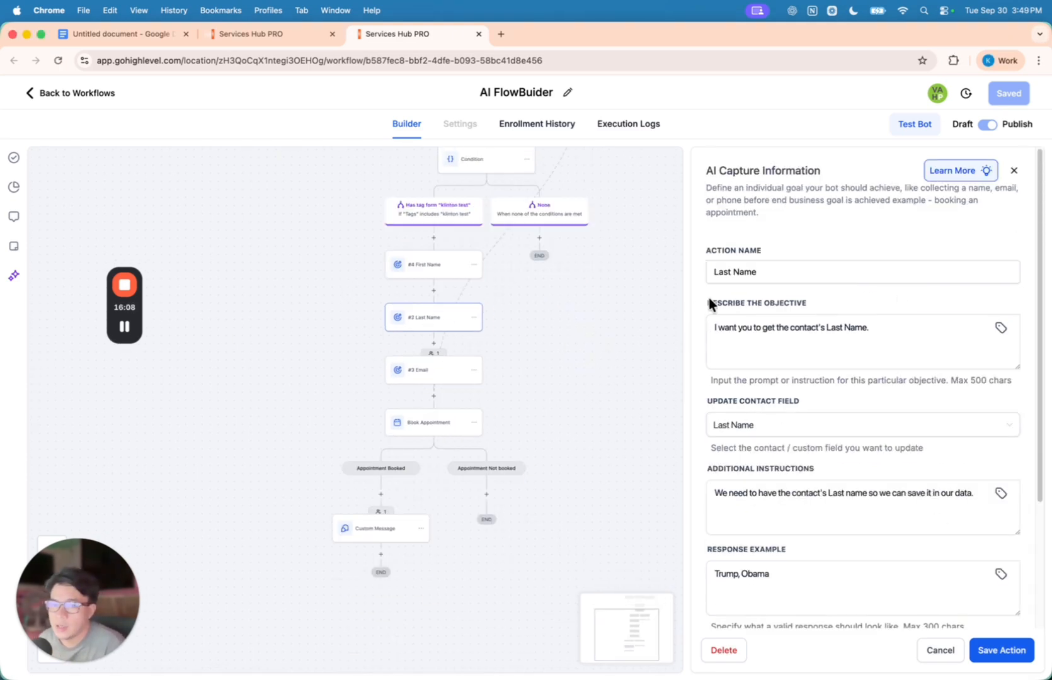
{"action": "scroll", "coordinate": [783, 345], "scroll_direction": "down", "scroll_amount": 5}
{"action": "scroll", "coordinate": [775, 412], "scroll_direction": "up", "scroll_amount": 5}
{"action": "scroll", "coordinate": [762, 385], "scroll_direction": "down", "scroll_amount": 2}
{"action": "left_click", "coordinate": [841, 374]}
{"action": "left_click", "coordinate": [598, 387]}
{"action": "left_click_drag", "start_coordinate": [691, 437], "coordinate": [697, 370]}
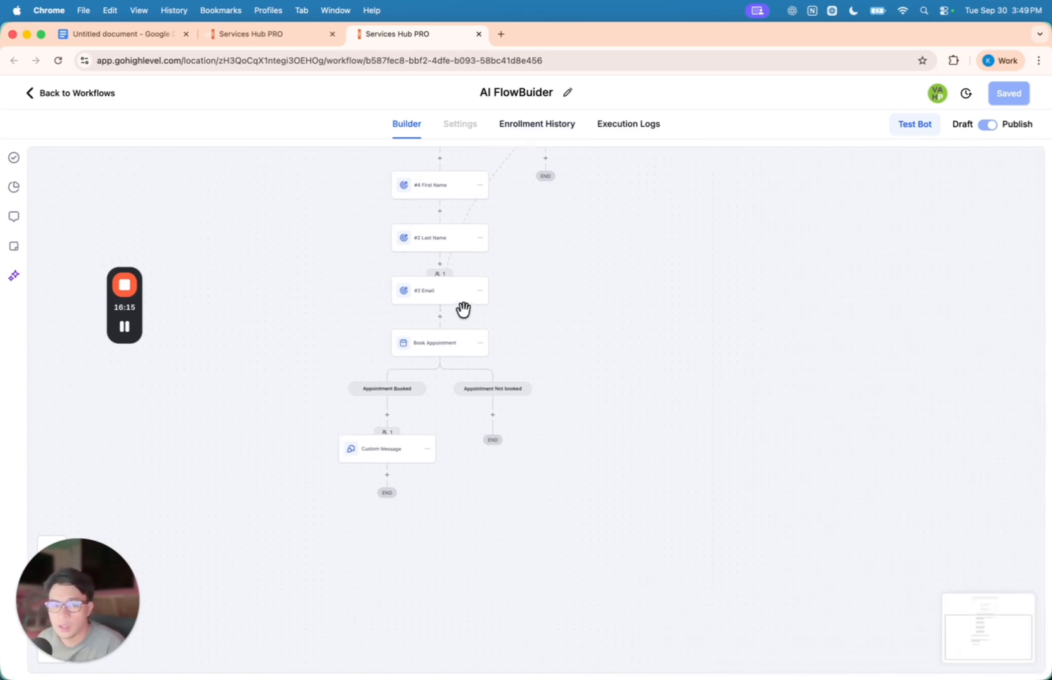
- Open the Email action, read its objective, instructions, response example and attempt settings, and close it
{"action": "left_click", "coordinate": [428, 303]}
{"action": "left_click", "coordinate": [738, 329]}
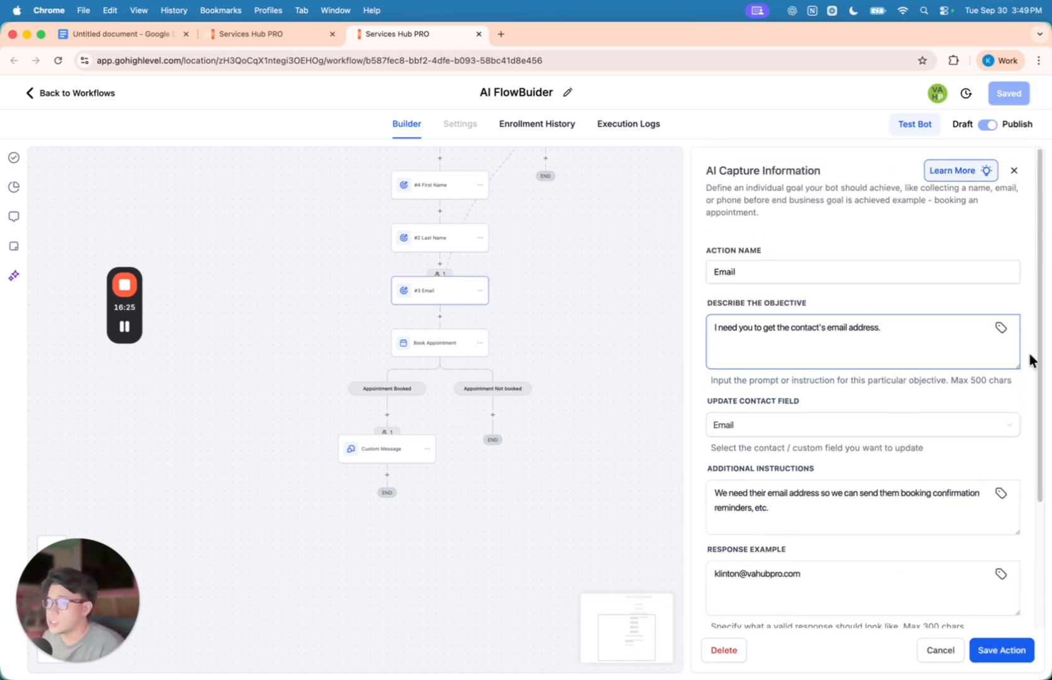
{"action": "scroll", "coordinate": [846, 356], "scroll_direction": "down", "scroll_amount": 3}
{"action": "left_click", "coordinate": [835, 421]}
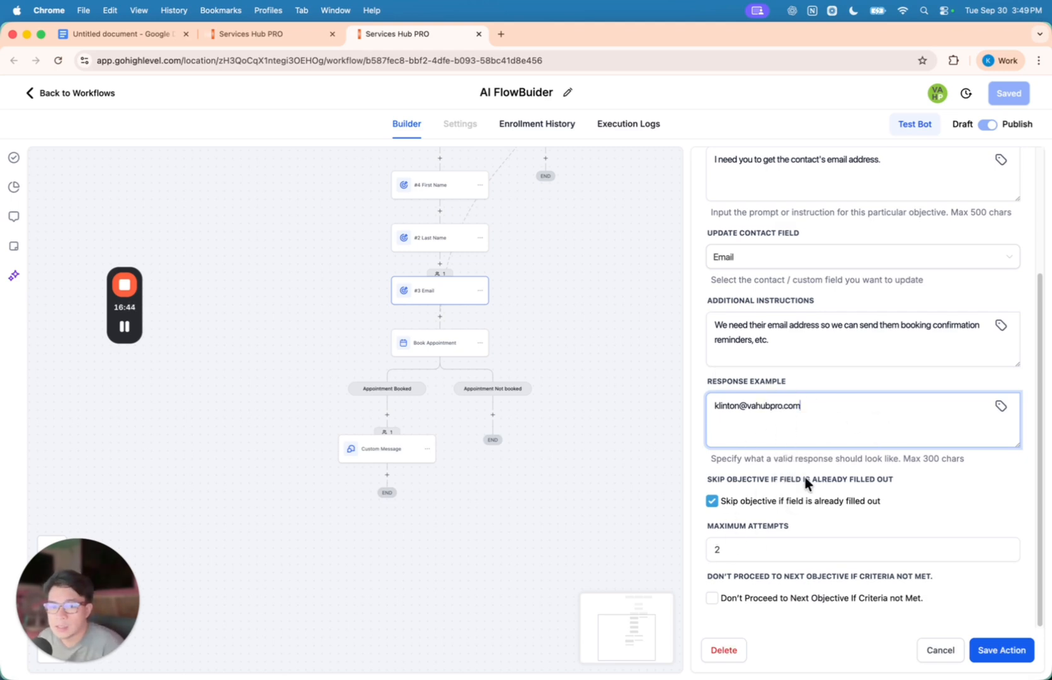
{"action": "scroll", "coordinate": [805, 484], "scroll_direction": "up", "scroll_amount": 3}
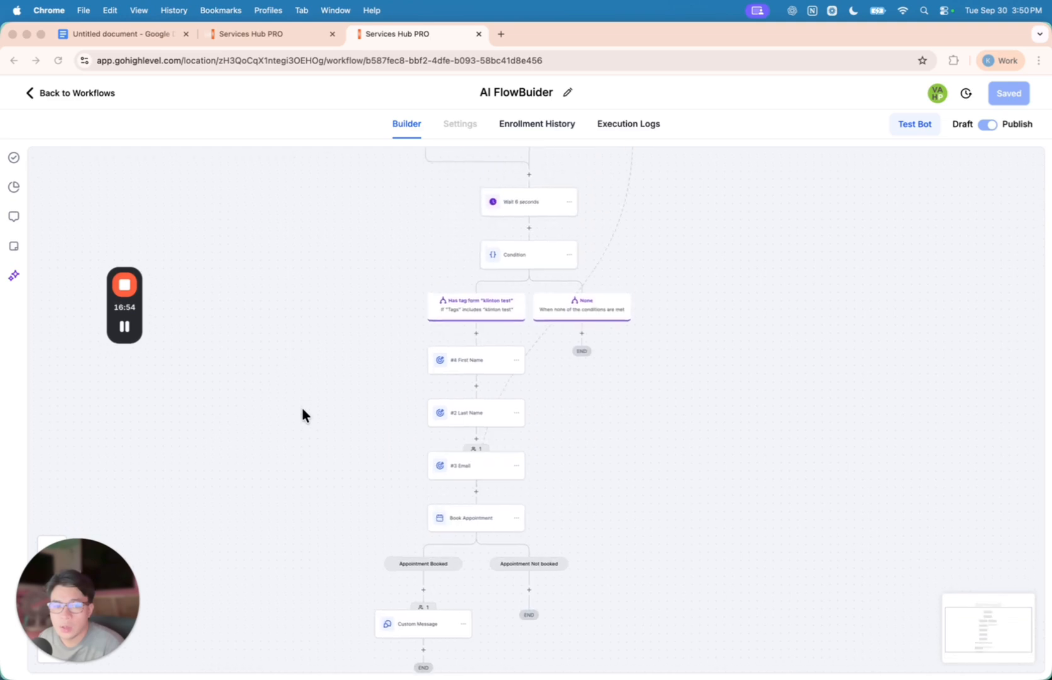
- Open the existing Book Appointment action, read its booking prompt and selected calendar, and close it without saving
{"action": "scroll", "coordinate": [301, 416], "scroll_direction": "down", "scroll_amount": 5}
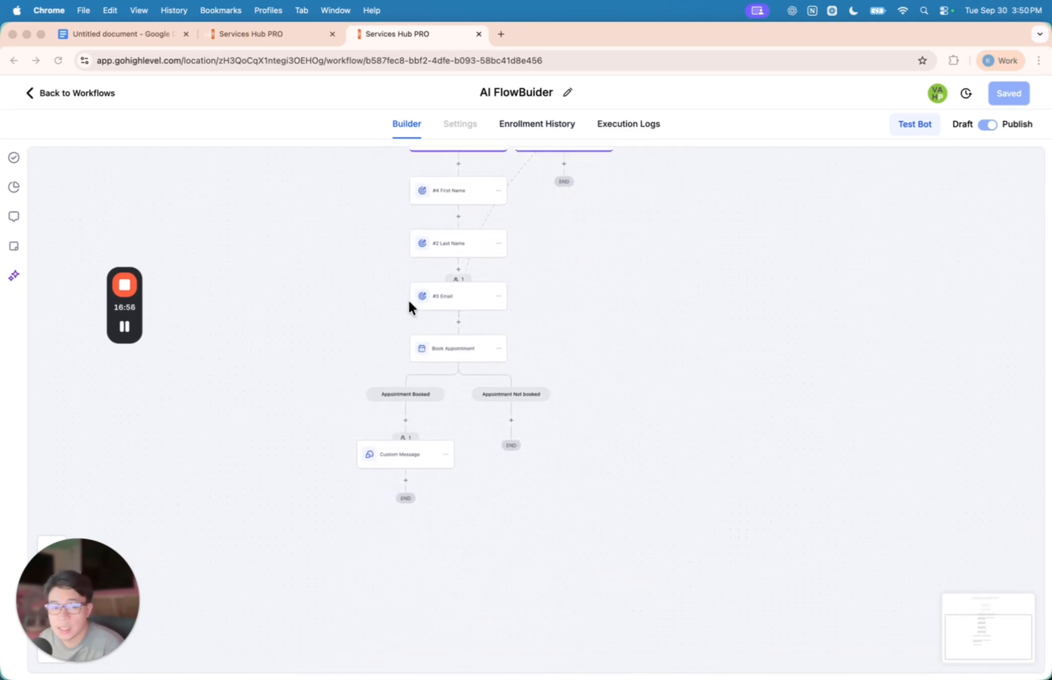
{"action": "left_click", "coordinate": [451, 354]}
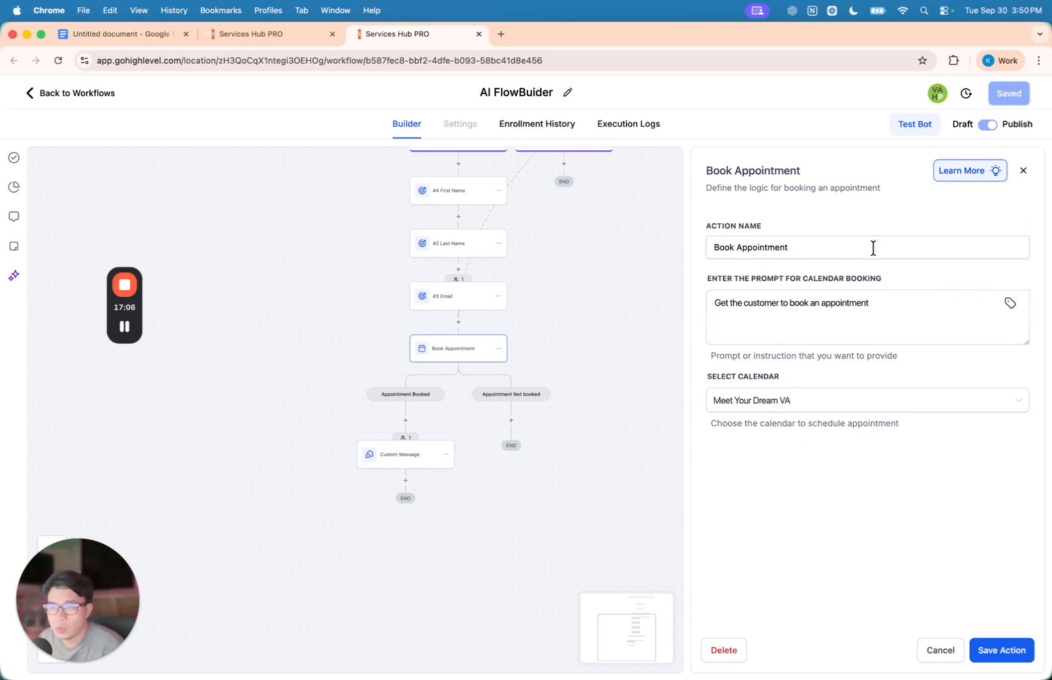
{"action": "left_click", "coordinate": [921, 646]}
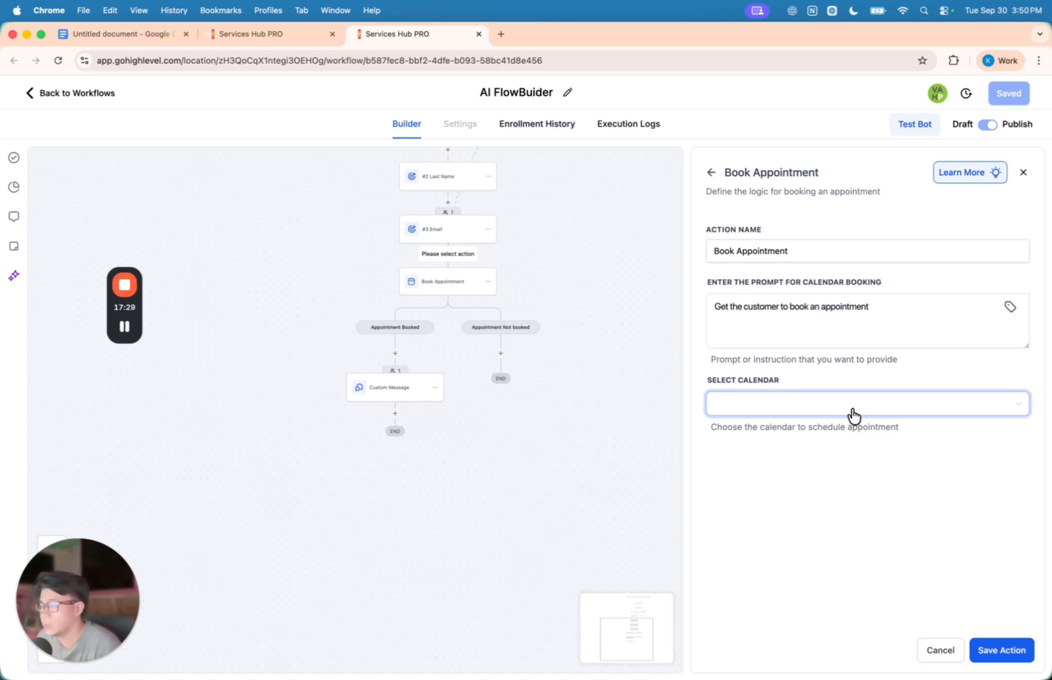
- Try Chatbot Build Discovery Call as the calendar of a new Book Appointment action after Email, and discard the action
{"action": "left_click", "coordinate": [775, 413]}
{"action": "scroll", "coordinate": [795, 466], "scroll_direction": "down", "scroll_amount": 10}
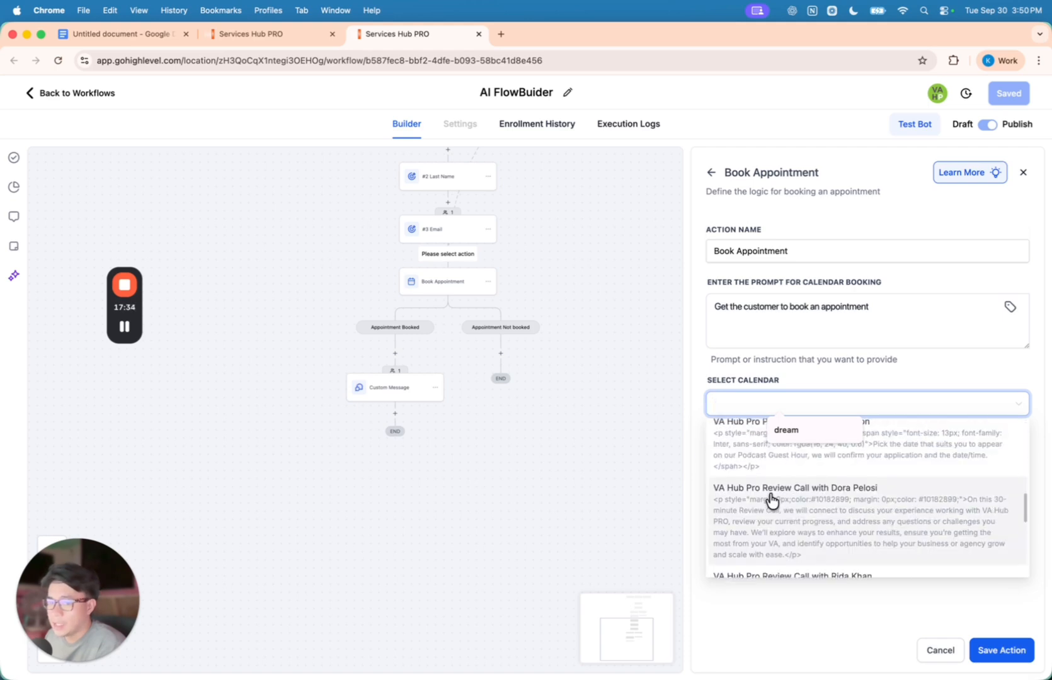
{"action": "left_click", "coordinate": [820, 409]}
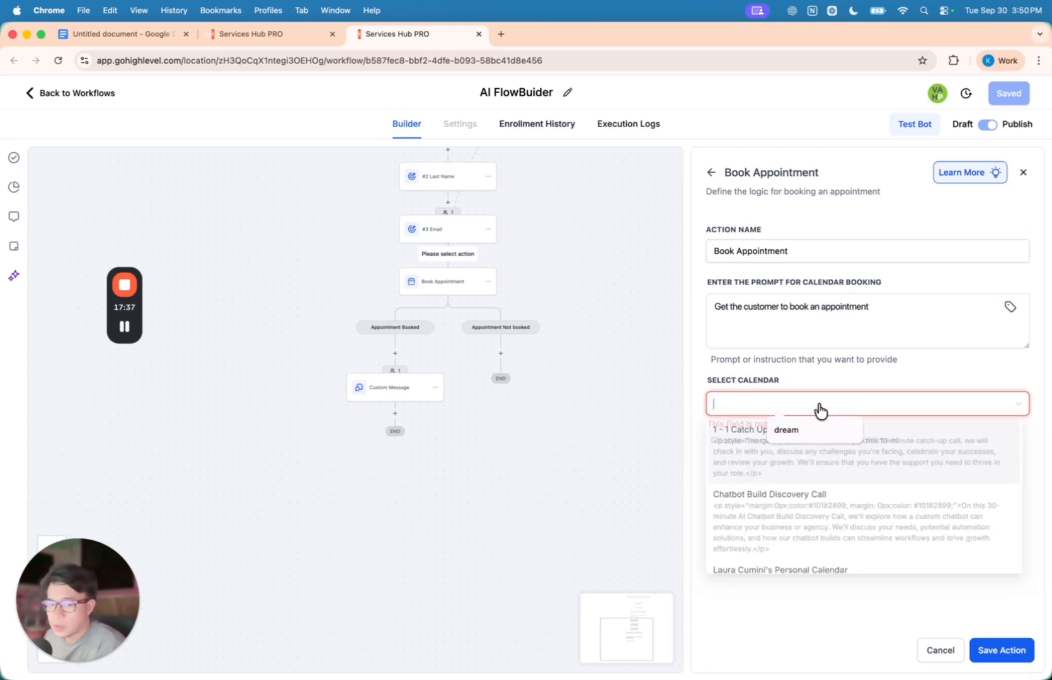
{"action": "left_click", "coordinate": [796, 523]}
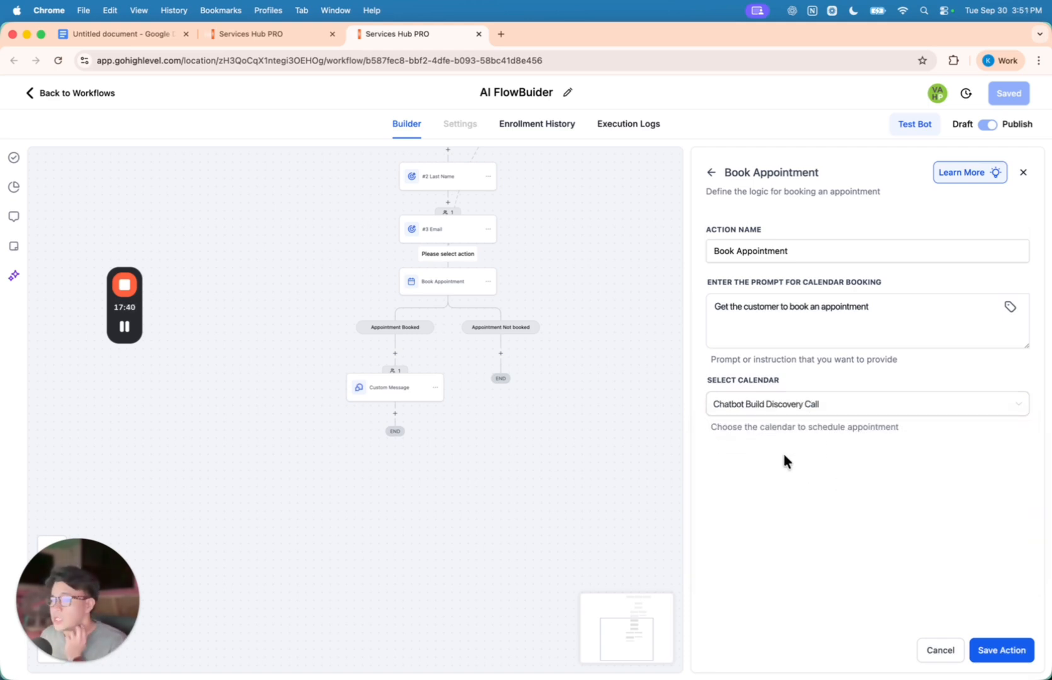
{"action": "scroll", "coordinate": [624, 410], "scroll_direction": "up", "scroll_amount": 3}
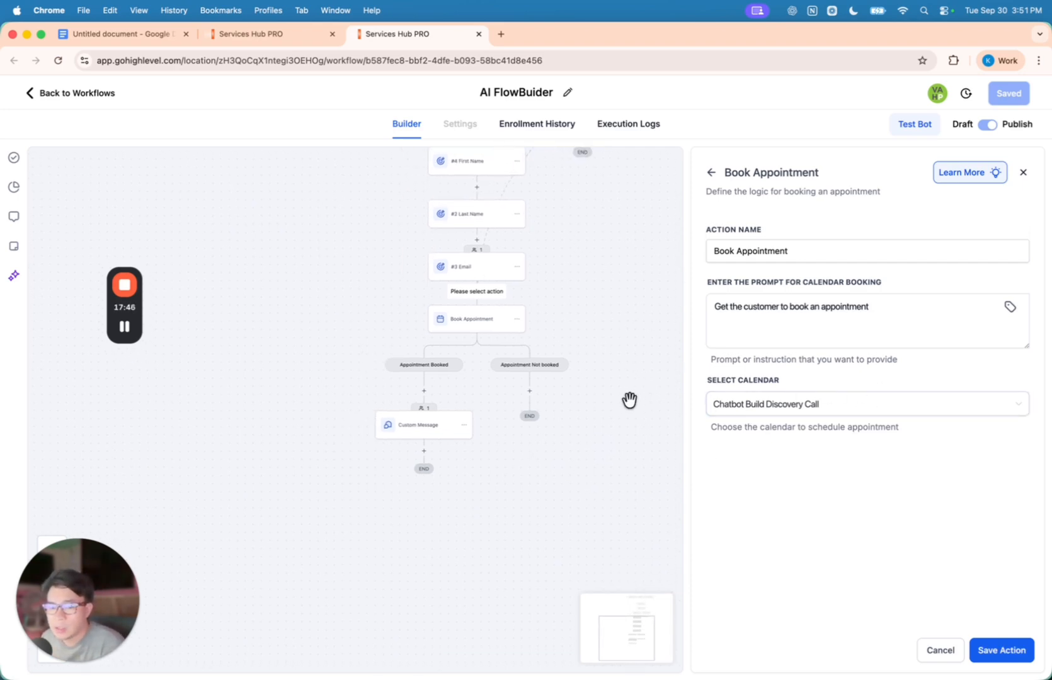
{"action": "left_click_drag", "start_coordinate": [595, 323], "coordinate": [615, 329]}
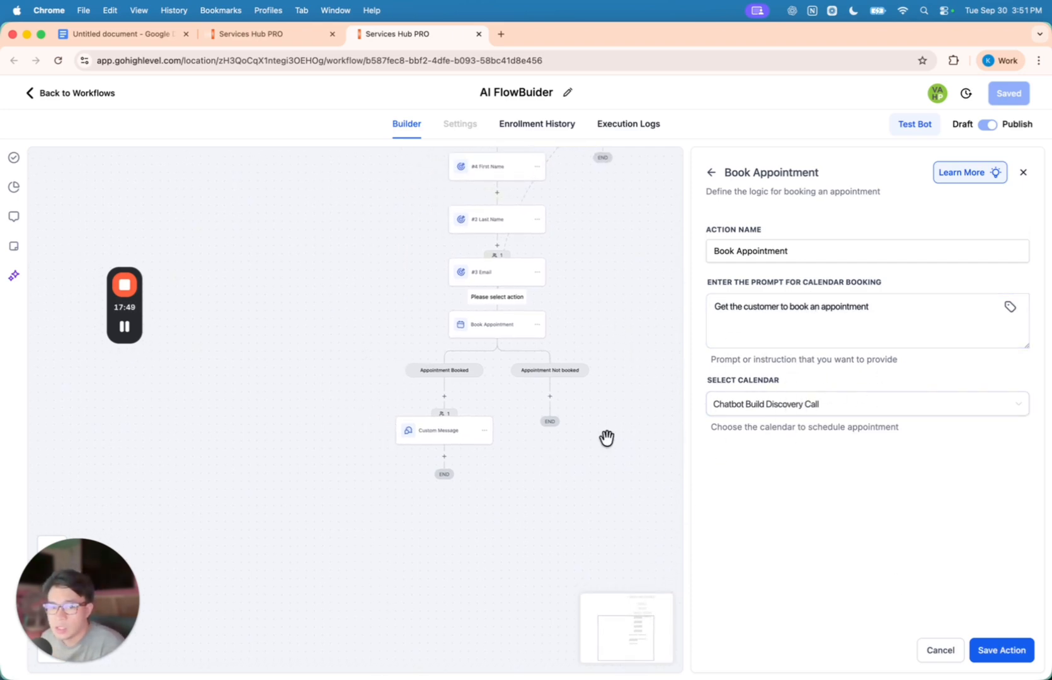
{"action": "left_click", "coordinate": [938, 650]}
- Inspect the branches below Book Appointment, read the Custom Message sent after a booking, and close it without saving
{"action": "scroll", "coordinate": [315, 344], "scroll_direction": "left", "scroll_amount": 3}
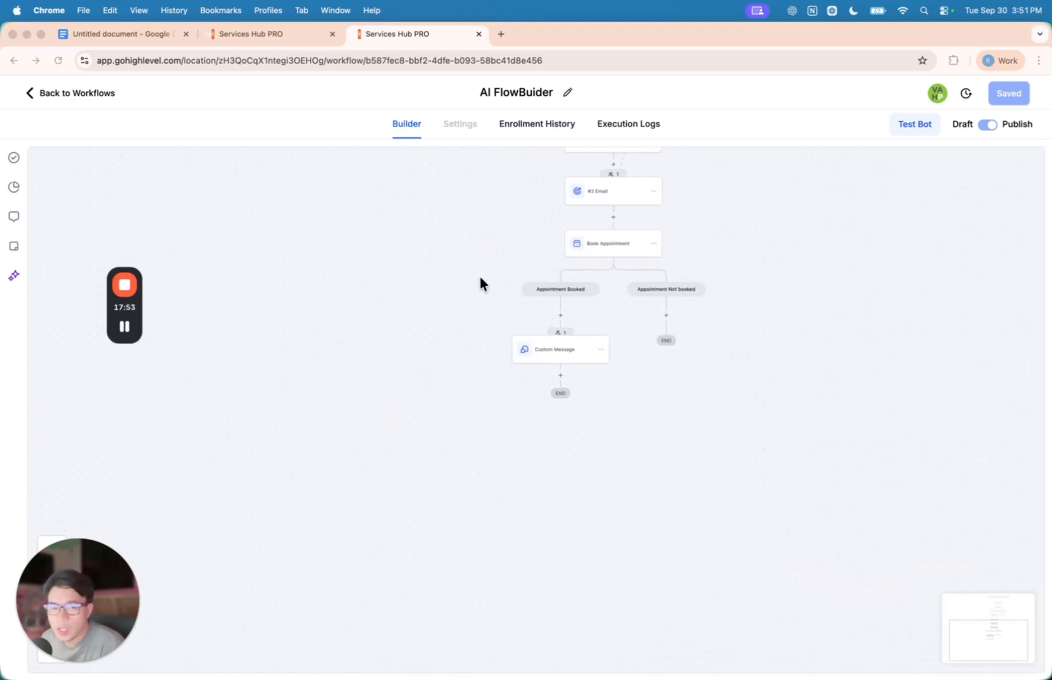
{"action": "scroll", "coordinate": [542, 302], "scroll_direction": "up", "scroll_amount": 1}
{"action": "scroll", "coordinate": [473, 315], "scroll_direction": "right", "scroll_amount": 2}
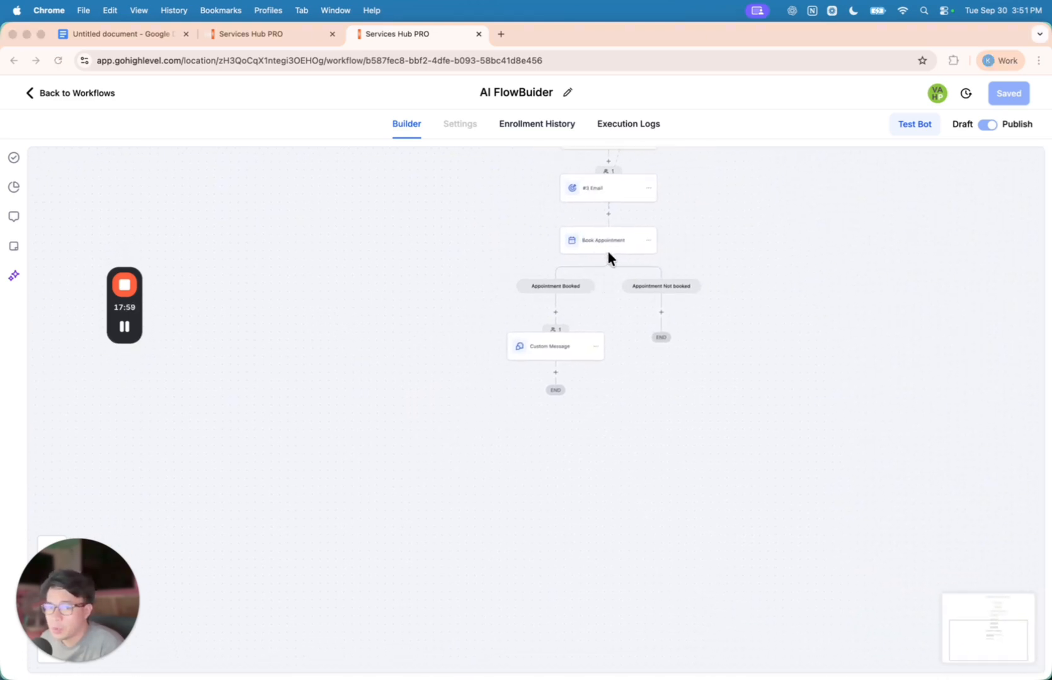
{"action": "scroll", "coordinate": [480, 333], "scroll_direction": "up", "scroll_amount": 1}
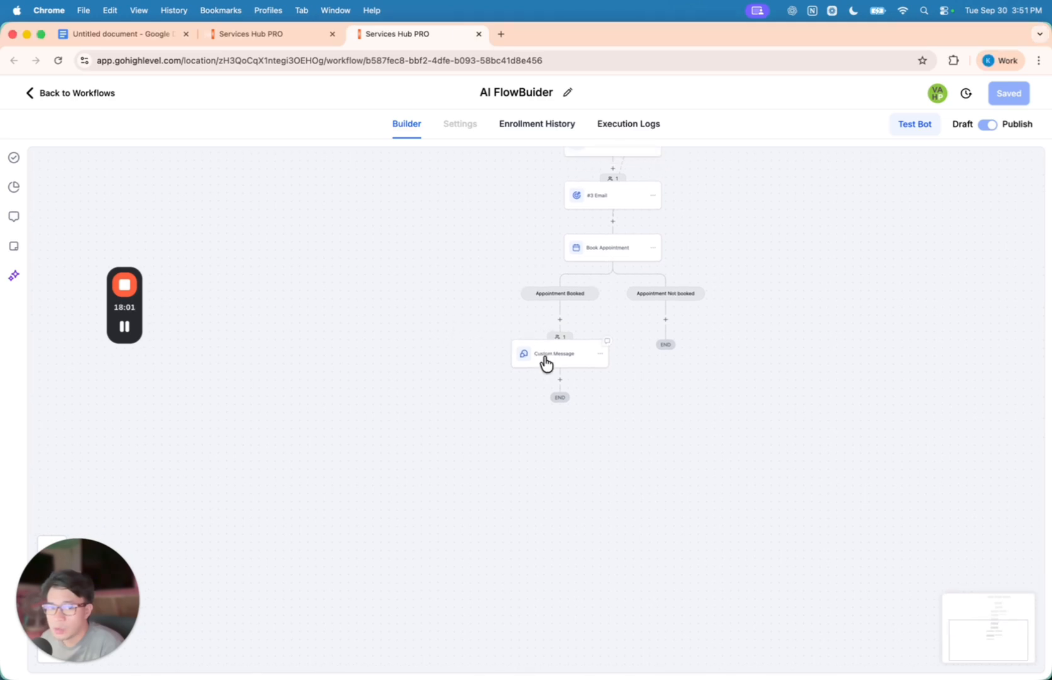
{"action": "left_click", "coordinate": [545, 359]}
{"action": "left_click", "coordinate": [799, 335]}
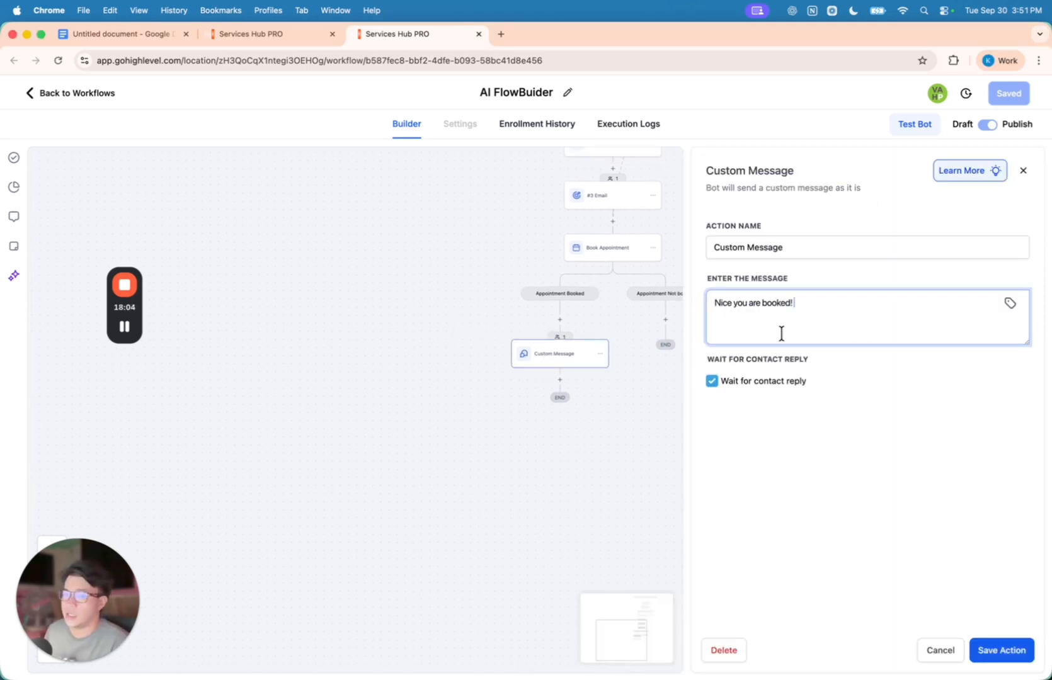
{"action": "left_click", "coordinate": [936, 653]}
- Browse the full list of actions that can be added to the Appointment Not booked branch
{"action": "left_click", "coordinate": [650, 339]}
{"action": "scroll", "coordinate": [743, 460], "scroll_direction": "down", "scroll_amount": 1}
{"action": "left_click", "coordinate": [737, 466]}
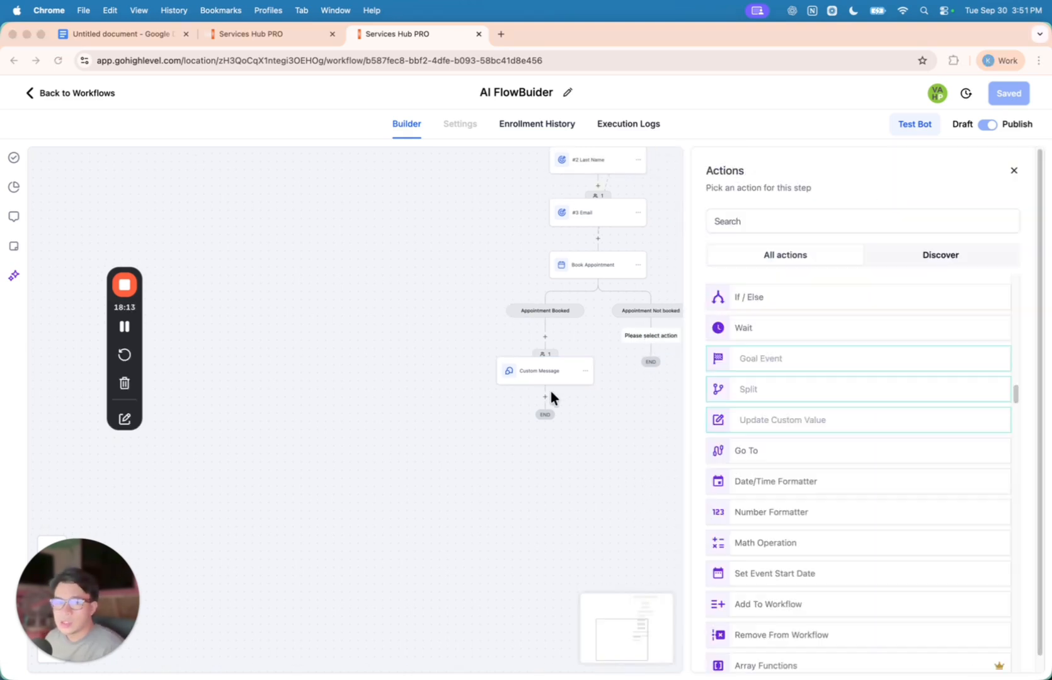
{"action": "scroll", "coordinate": [861, 422], "scroll_direction": "up", "scroll_amount": 15}
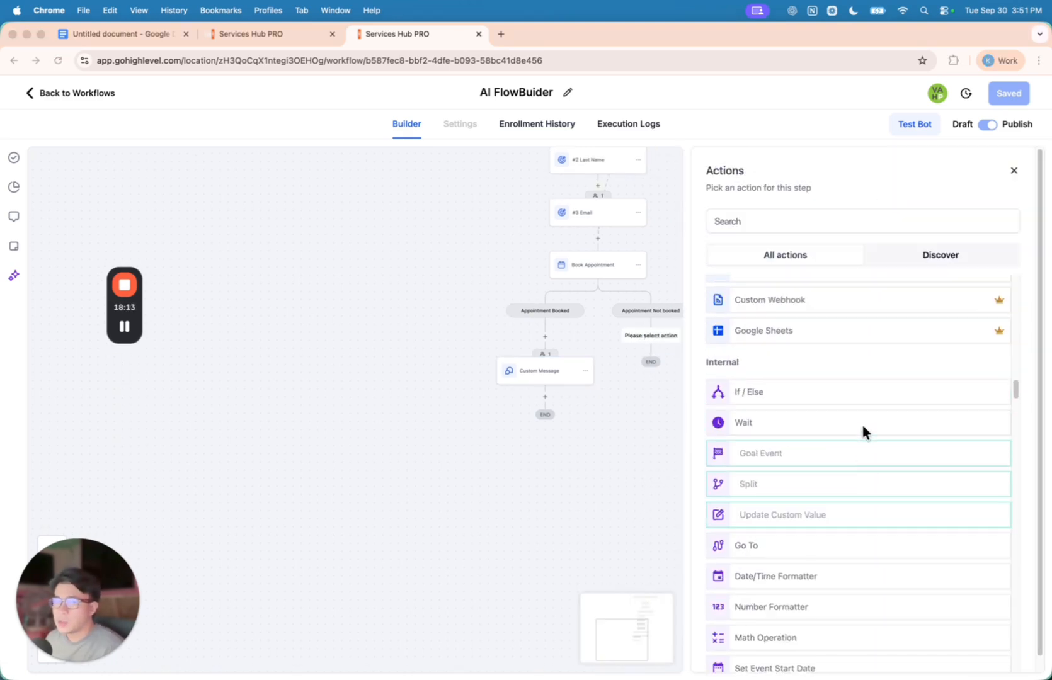
{"action": "scroll", "coordinate": [869, 421], "scroll_direction": "up", "scroll_amount": 5}
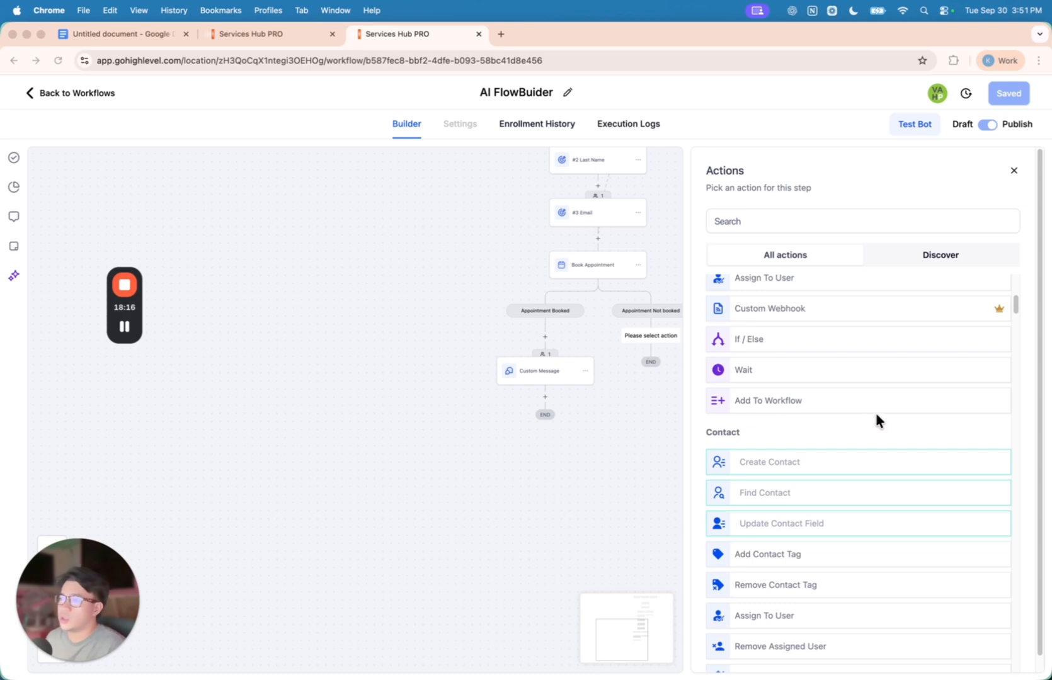
{"action": "scroll", "coordinate": [869, 378], "scroll_direction": "up", "scroll_amount": 10}
{"action": "scroll", "coordinate": [852, 357], "scroll_direction": "down", "scroll_amount": 20}
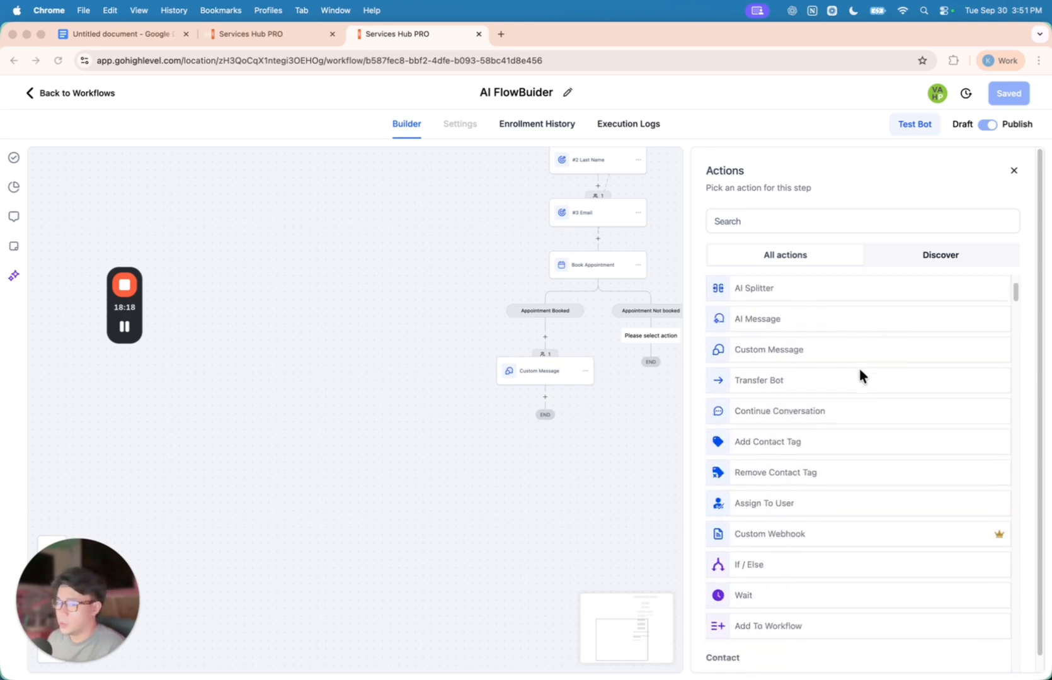
{"action": "scroll", "coordinate": [854, 393], "scroll_direction": "down", "scroll_amount": 20}
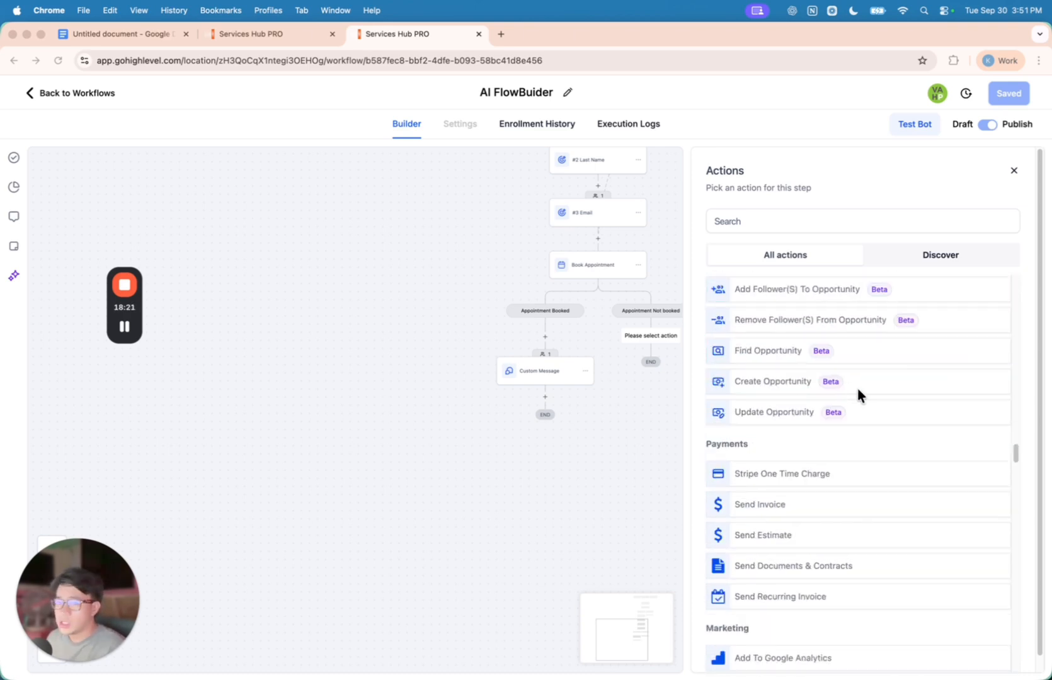
{"action": "scroll", "coordinate": [882, 507], "scroll_direction": "down", "scroll_amount": 20}
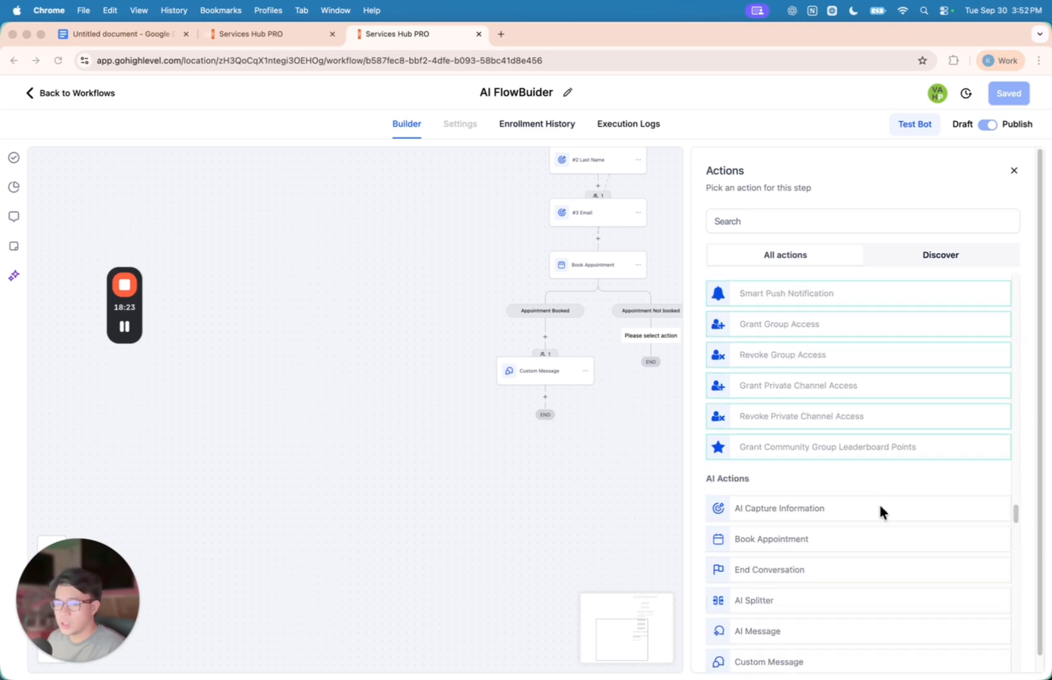
{"action": "scroll", "coordinate": [876, 498], "scroll_direction": "down", "scroll_amount": 5}
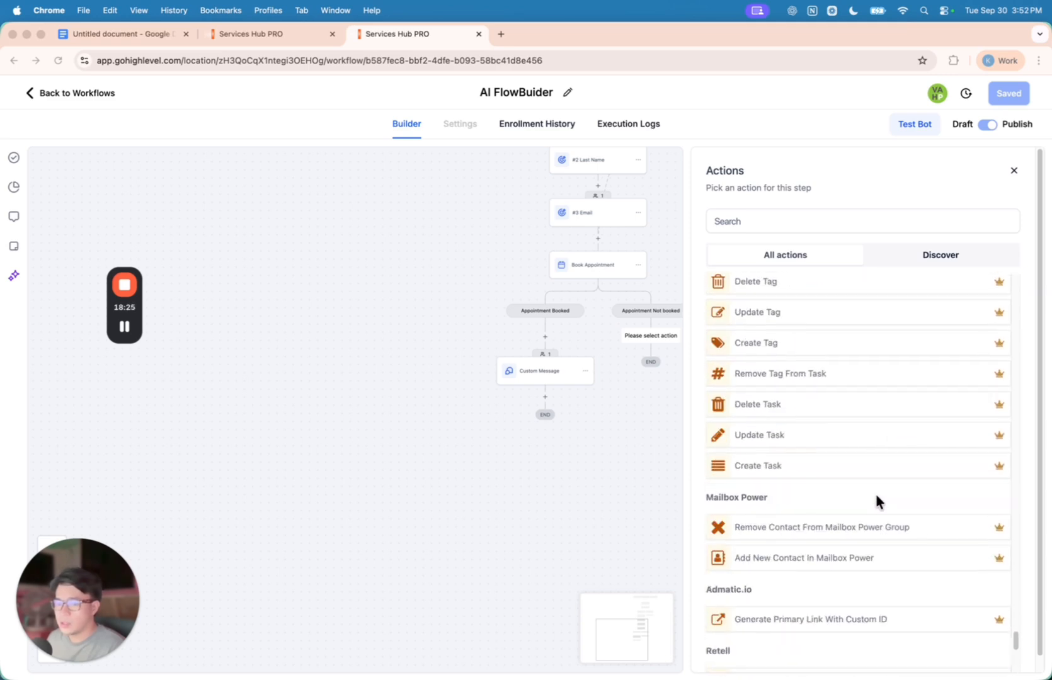
{"action": "scroll", "coordinate": [882, 498], "scroll_direction": "up", "scroll_amount": 20}
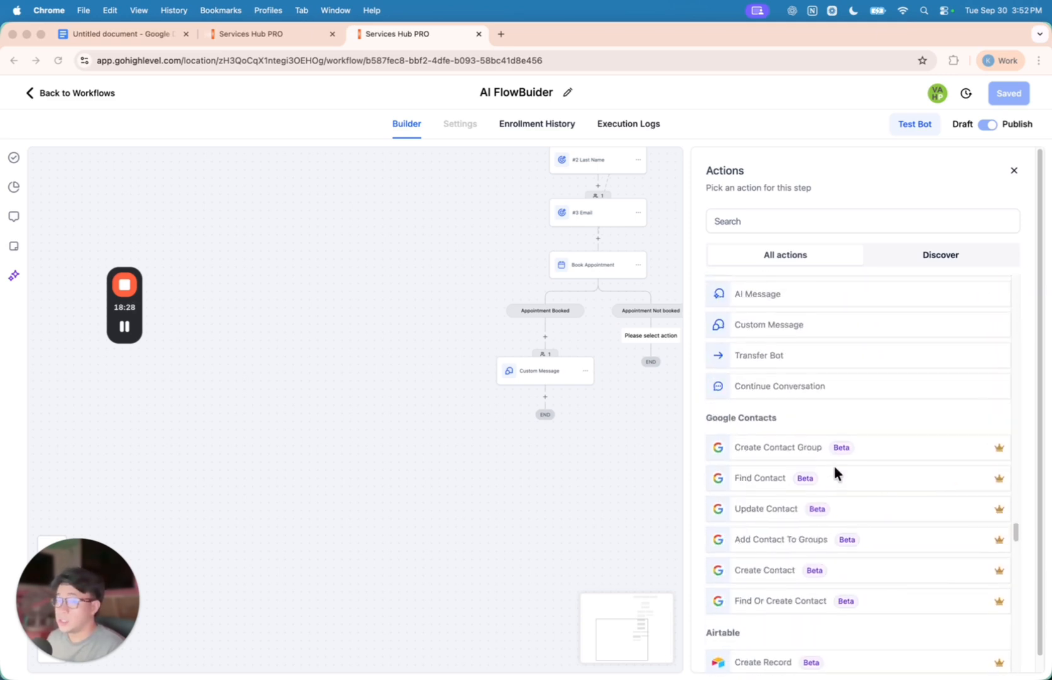
{"action": "scroll", "coordinate": [832, 463], "scroll_direction": "up", "scroll_amount": 20}
{"action": "scroll", "coordinate": [378, 353], "scroll_direction": "up", "scroll_amount": 5}
{"action": "left_click_drag", "start_coordinate": [308, 338], "coordinate": [355, 359]}
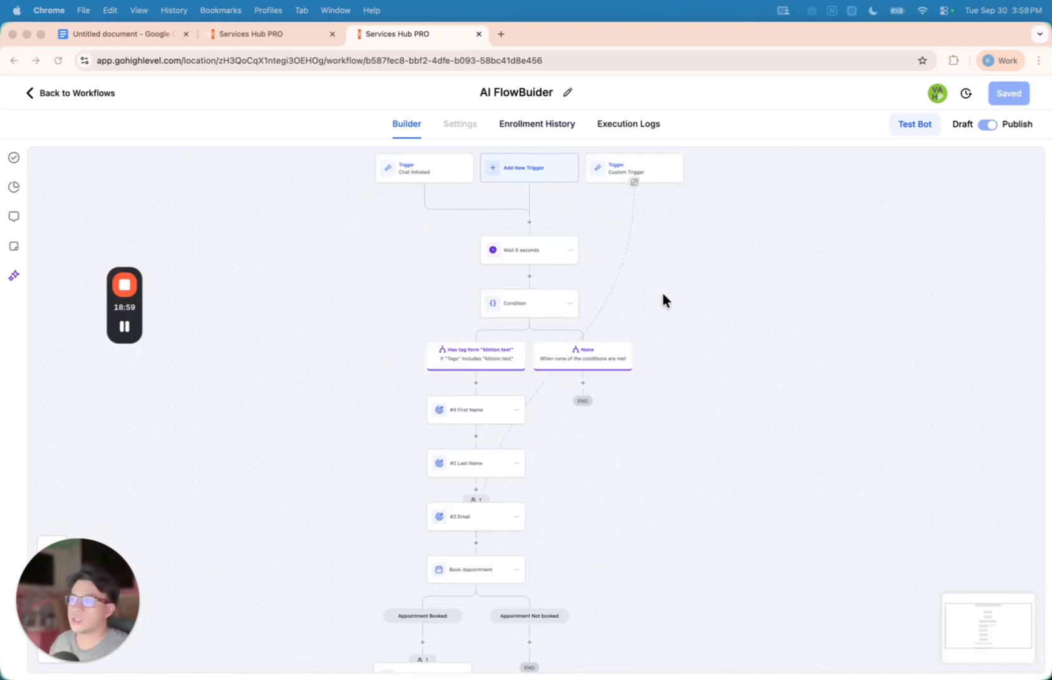
{"action": "scroll", "coordinate": [657, 296], "scroll_direction": "down", "scroll_amount": 3}
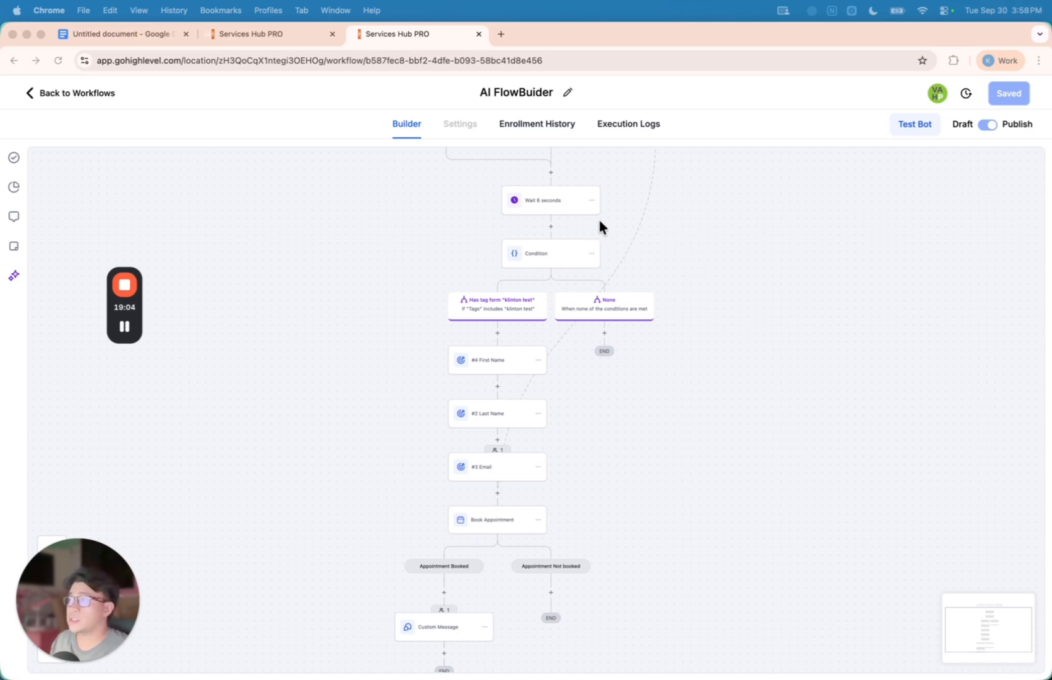
{"action": "scroll", "coordinate": [599, 234], "scroll_direction": "up", "scroll_amount": 2}
{"action": "scroll", "coordinate": [580, 228], "scroll_direction": "right", "scroll_amount": 3}
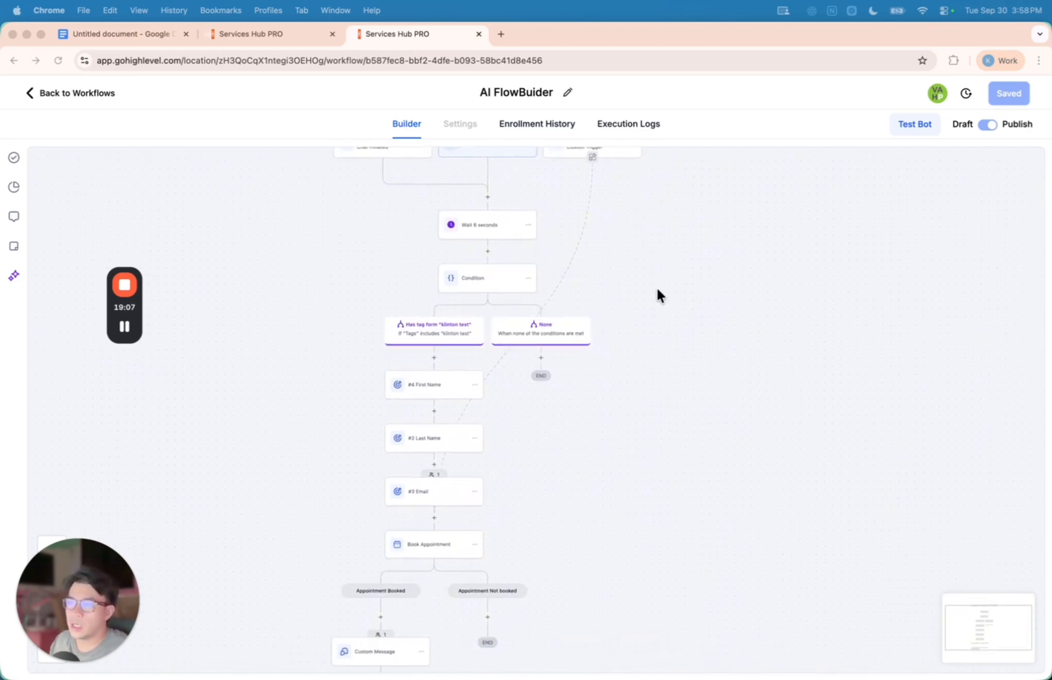
{"action": "left_click_drag", "start_coordinate": [657, 296], "coordinate": [657, 305]}
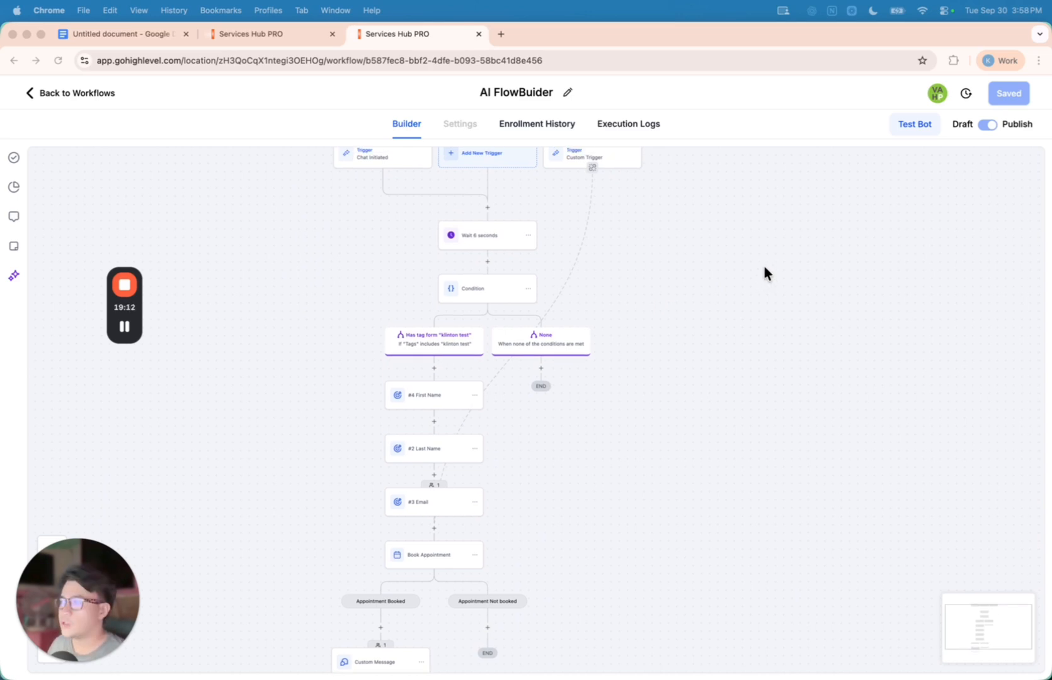
{"action": "scroll", "coordinate": [589, 379], "scroll_direction": "left", "scroll_amount": 2}
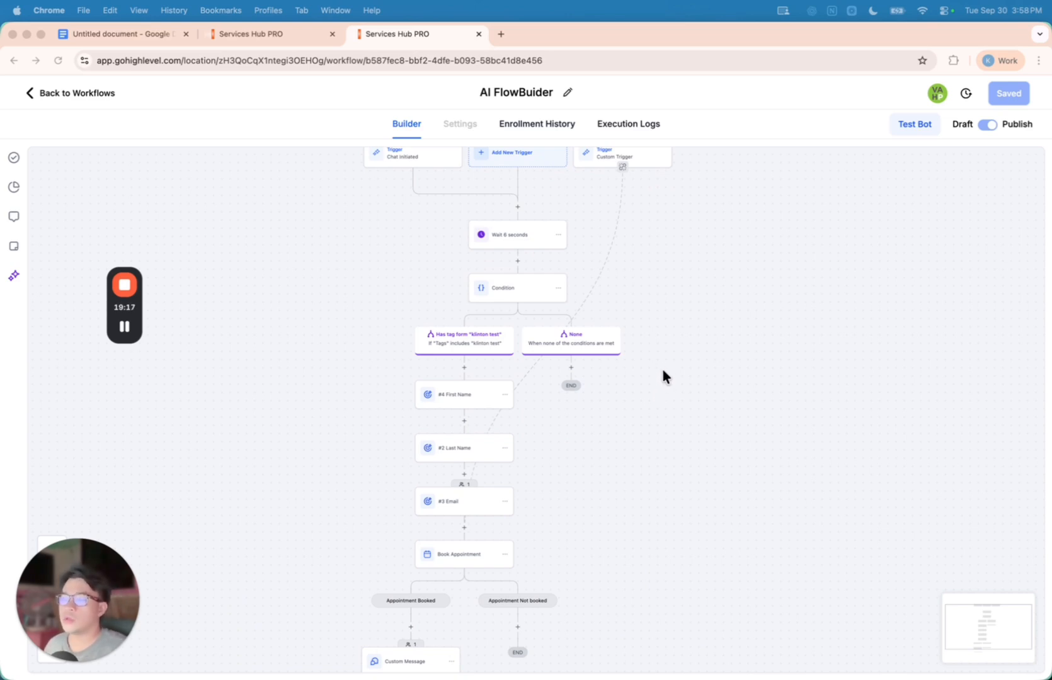
{"action": "left_click_drag", "start_coordinate": [666, 406], "coordinate": [719, 334]}
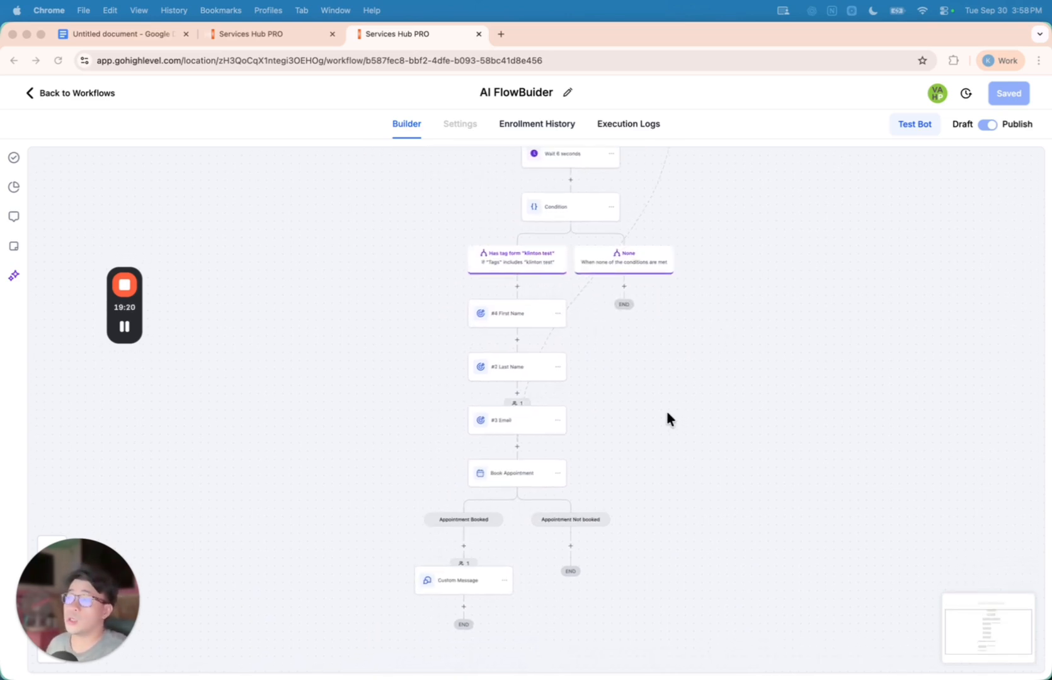